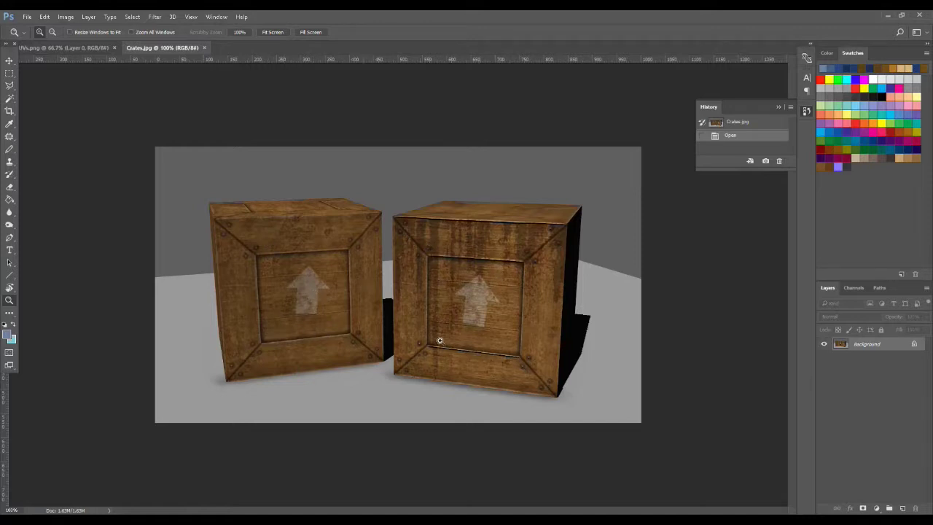
# - Close the Crates.jpg reference image and rename the UV template's only layer as UV
pyautogui.click(203, 47)
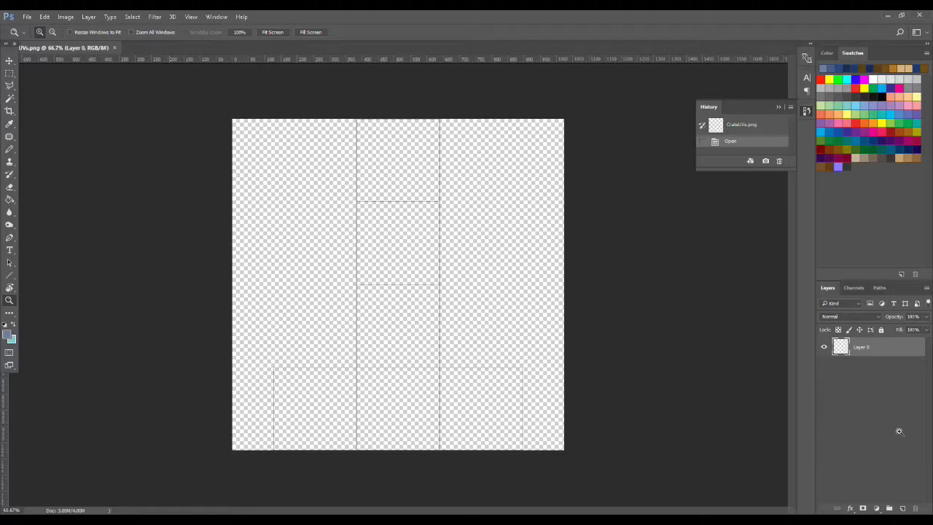
pyautogui.doubleClick(862, 348)
pyautogui.click(882, 361)
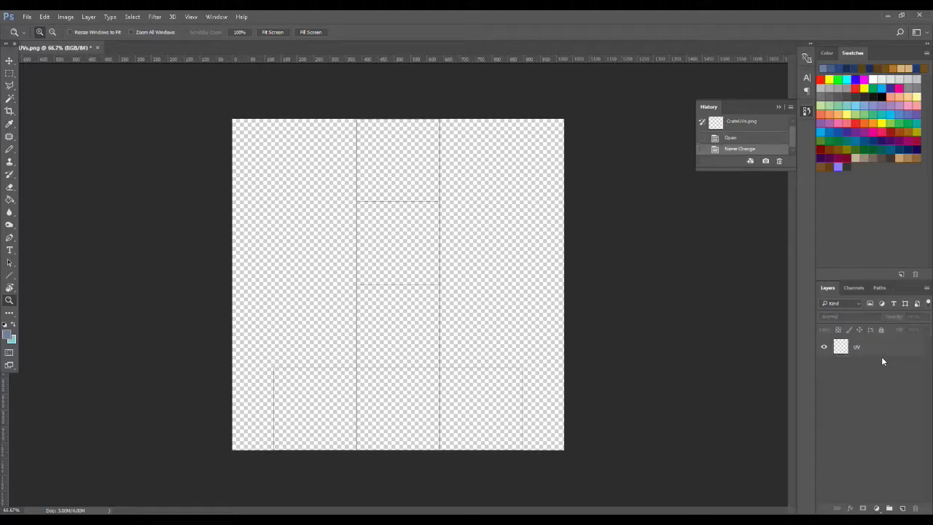
# - Add a new layer beneath the UV layer and fully lock the UV layer
pyautogui.click(902, 508)
pyautogui.moveTo(872, 360); pyautogui.dragTo(917, 378)
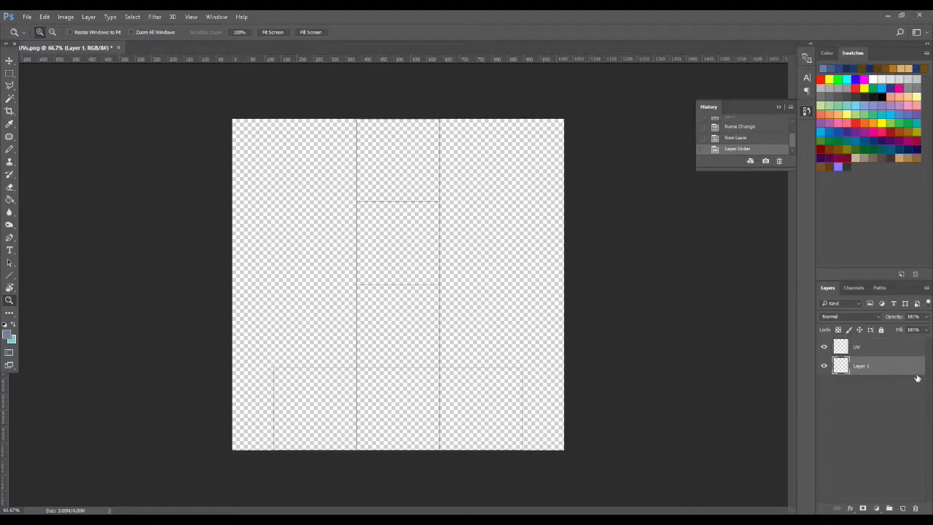
pyautogui.click(847, 351)
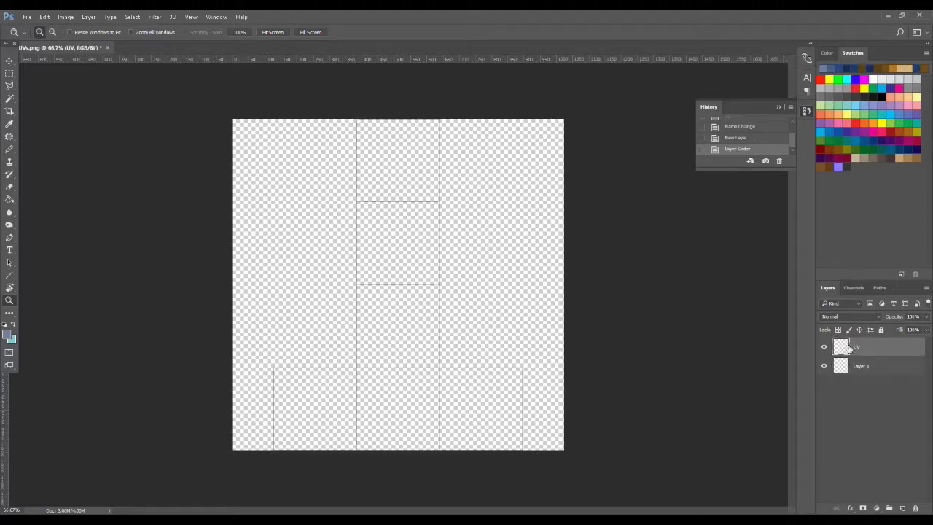
pyautogui.click(880, 329)
pyautogui.click(876, 394)
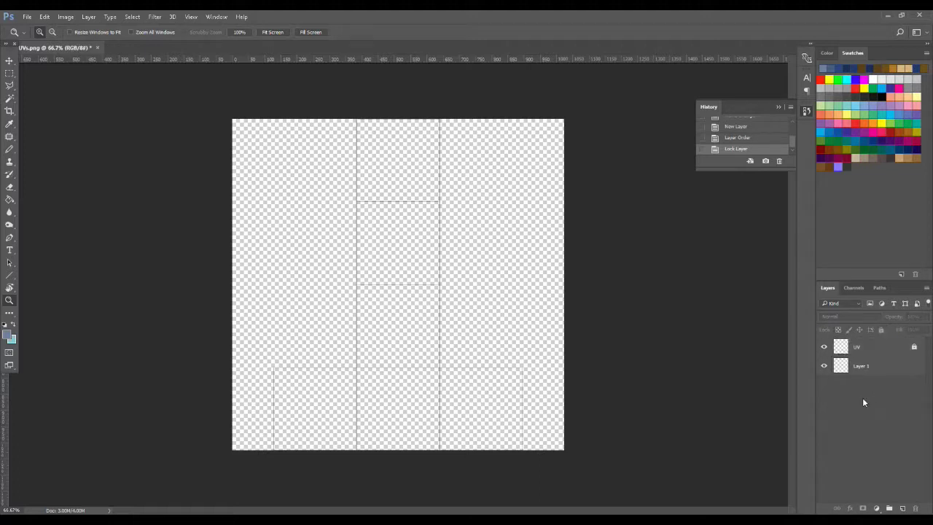
pyautogui.click(865, 372)
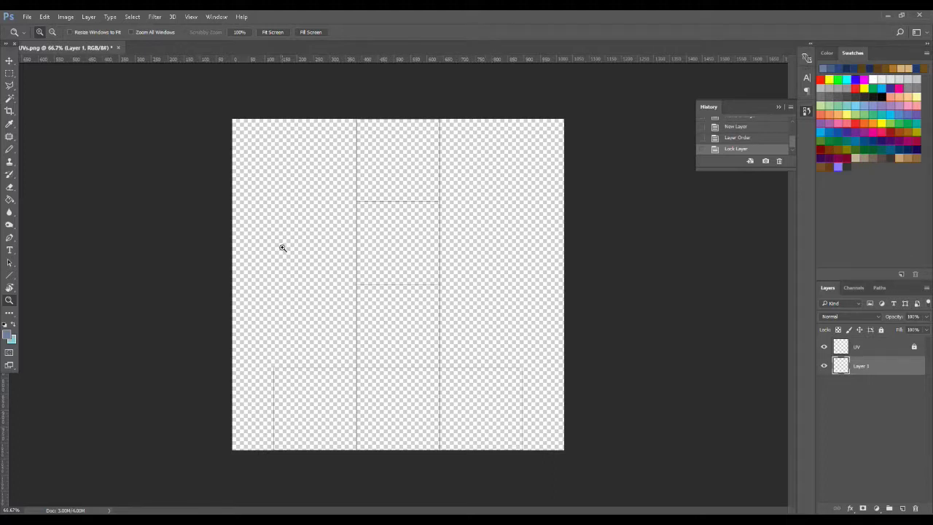
# - Open the seamless-wood-texture-free-35 image from the raw textures folder
pyautogui.click(22, 15)
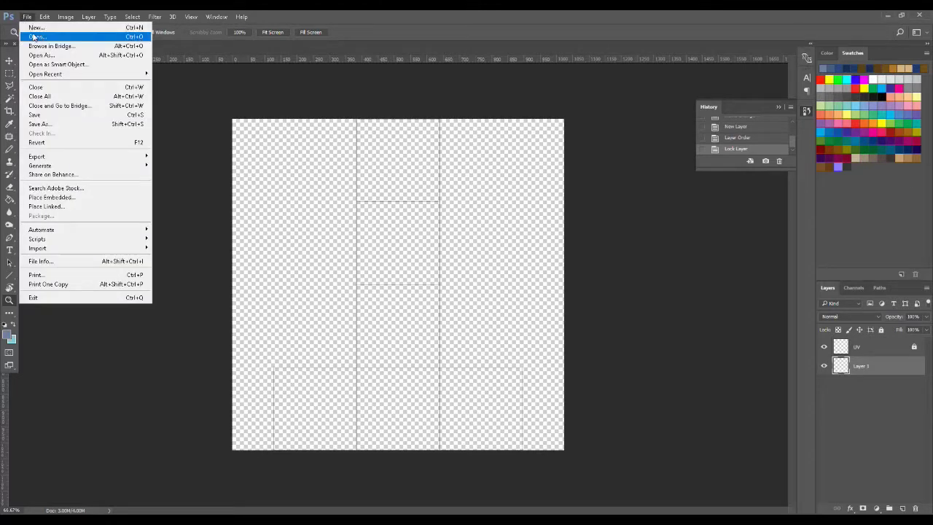
pyautogui.click(37, 35)
pyautogui.doubleClick(159, 92)
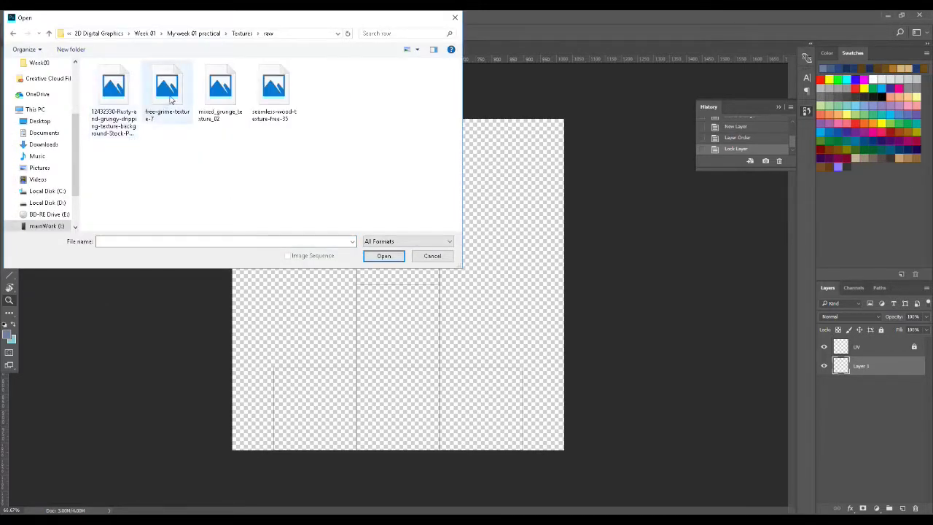
pyautogui.click(263, 99)
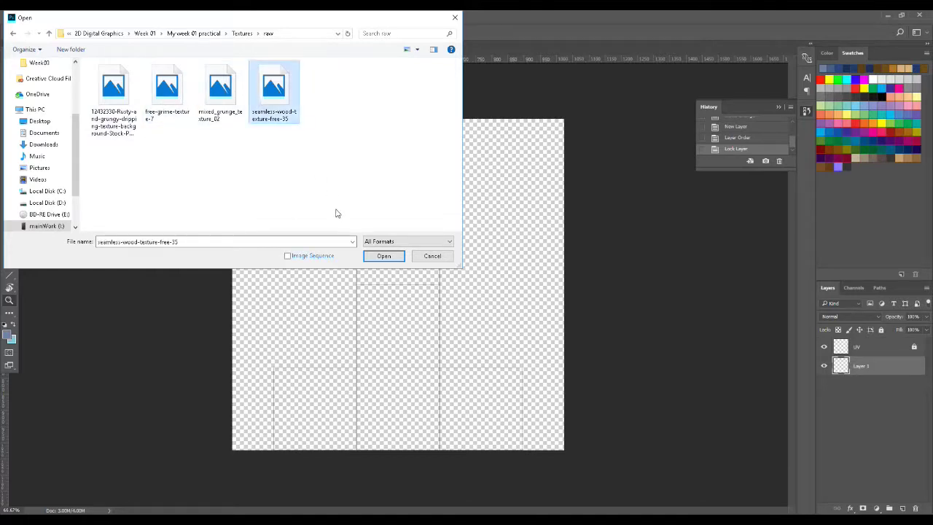
pyautogui.click(384, 255)
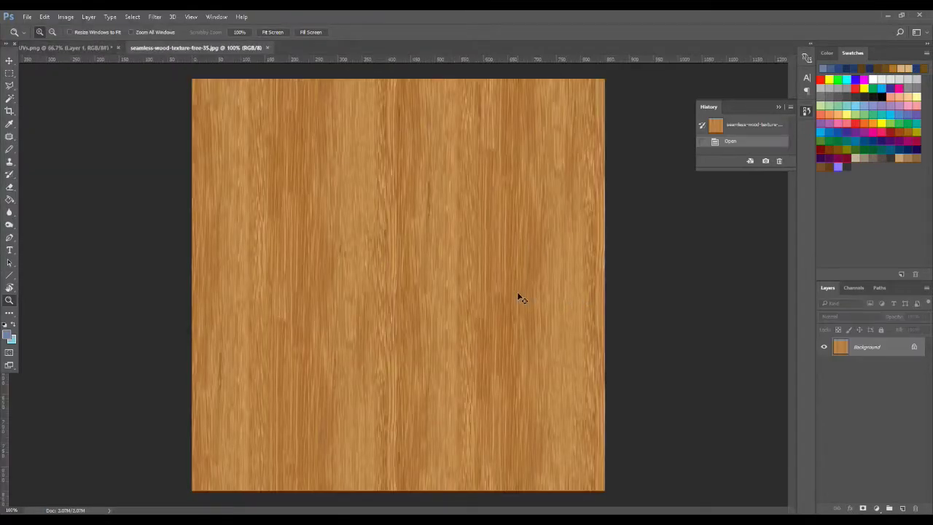
# - Copy the entire wood texture onto the UV template's empty layer and align its lower-left corner with the lowest square of the central UV column
pyautogui.hotkey('ctrl', 'a')
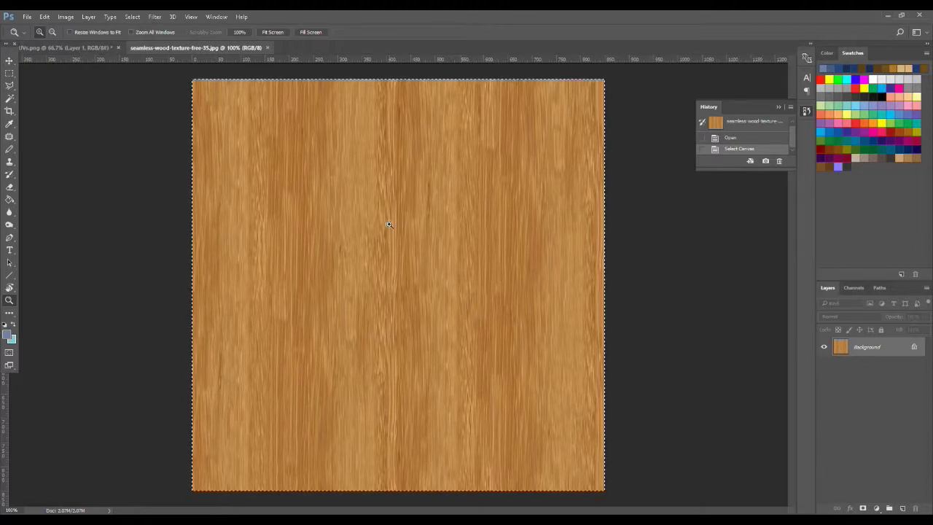
pyautogui.click(66, 47)
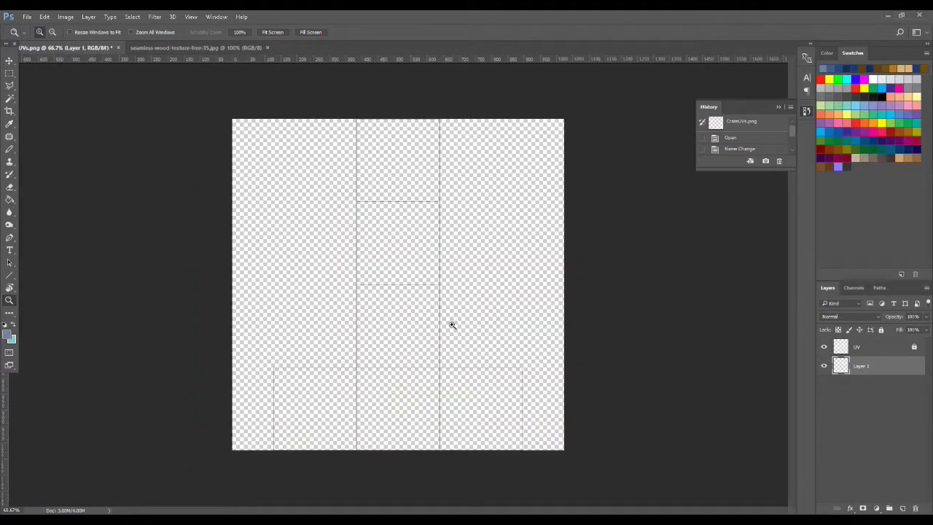
pyautogui.hotkey('ctrl', 'v')
pyautogui.press('v')
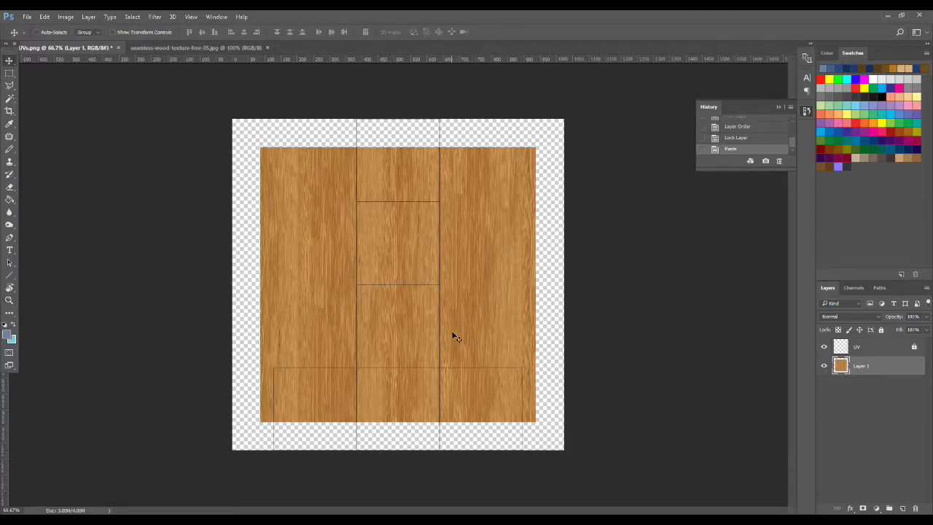
pyautogui.moveTo(389, 329); pyautogui.dragTo(433, 354)
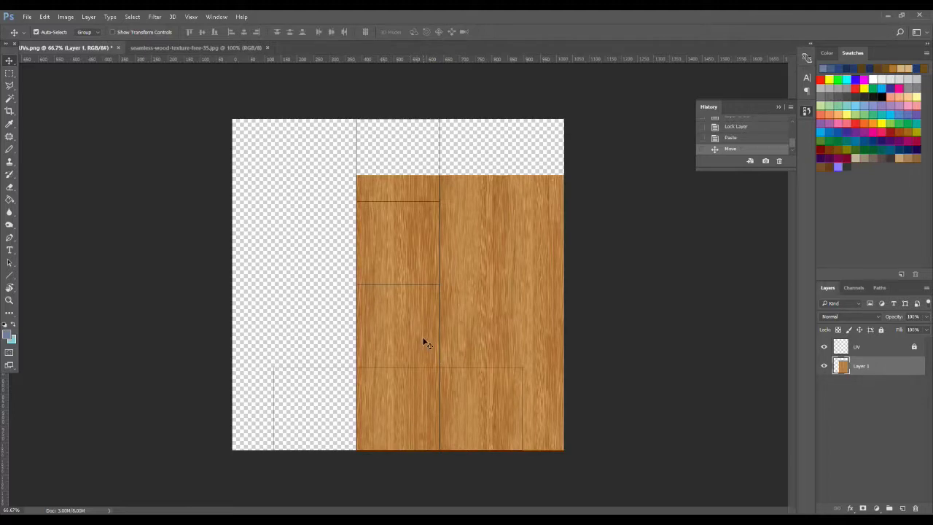
# - Scale the wood texture proportionally to about 30.24% so it fits the lowest square of the central UV column
pyautogui.hotkey('ctrl', 't')
pyautogui.moveTo(637, 179); pyautogui.dragTo(423, 348)
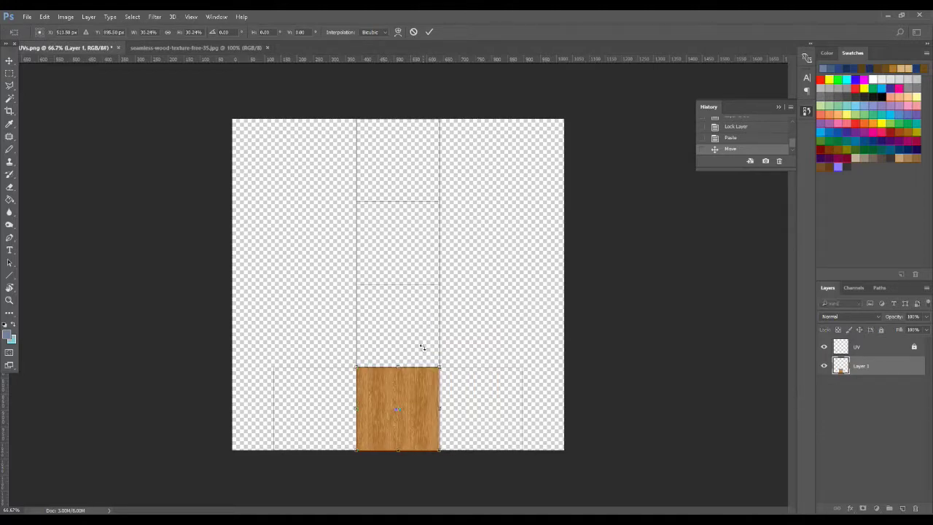
pyautogui.hotkey('ctrl', '+')
pyautogui.hotkey('ctrl', '+')
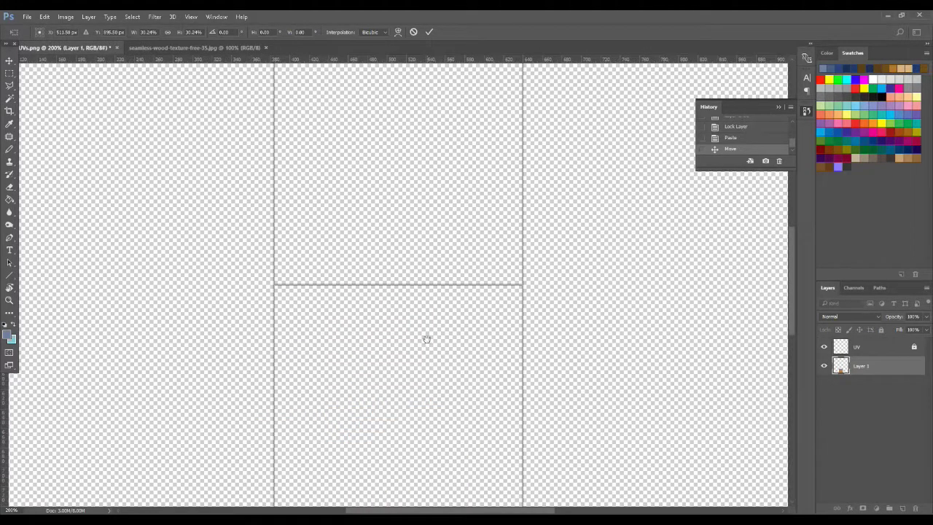
pyautogui.moveTo(442, 432); pyautogui.dragTo(430, 156)
pyautogui.moveTo(442, 385); pyautogui.dragTo(443, 312)
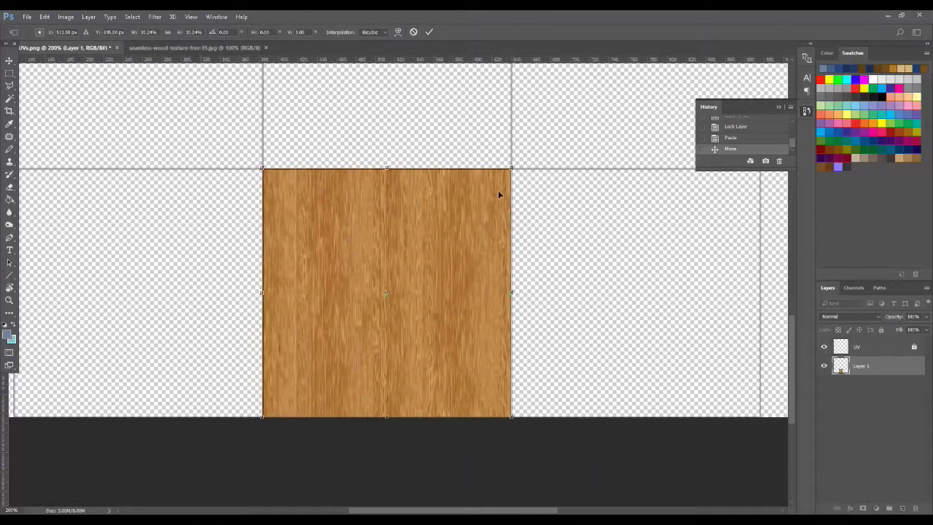
pyautogui.hotkey('ctrl', '+')
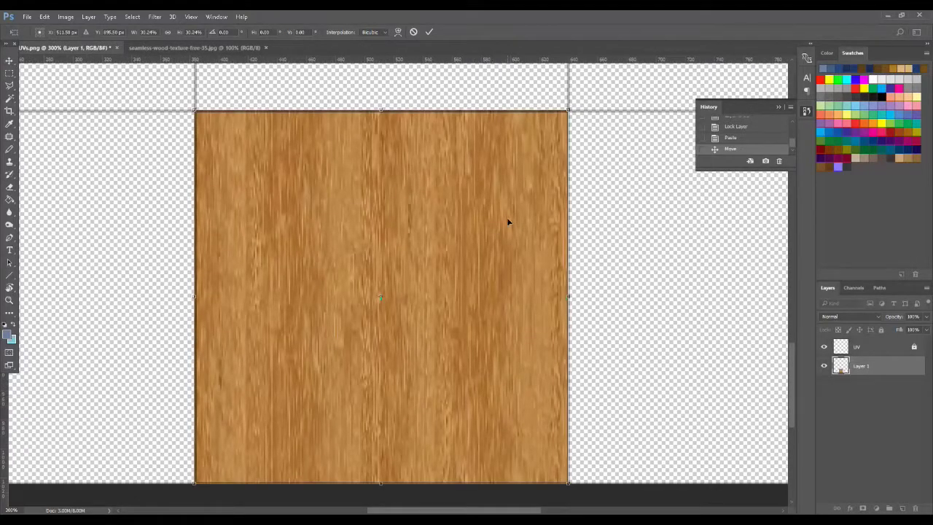
pyautogui.moveTo(405, 411); pyautogui.dragTo(429, 418)
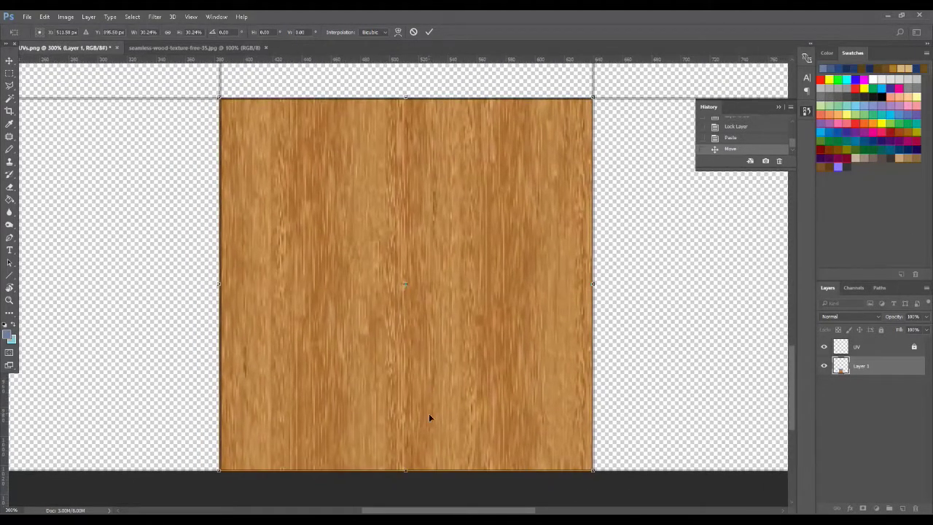
pyautogui.press('Return')
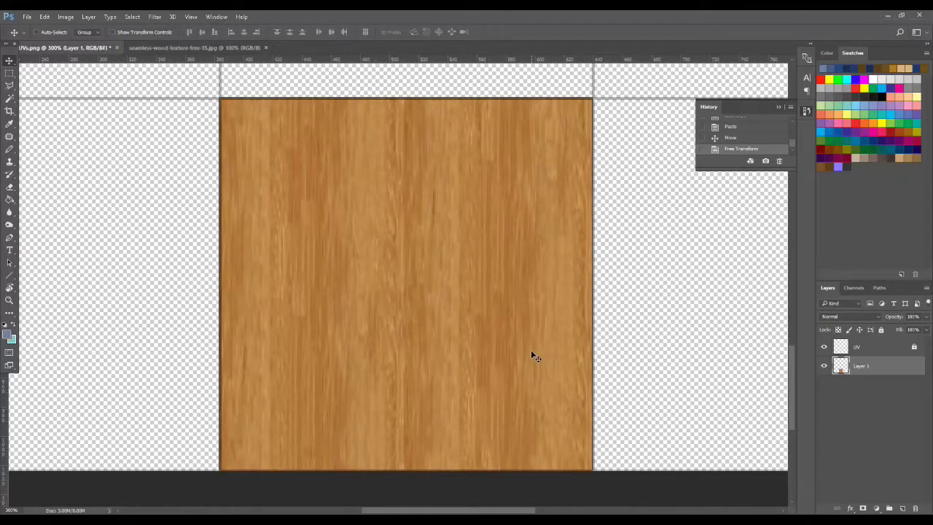
# - Copy the entire wood texture image again and paste it at full size as a new layer in the UV template
pyautogui.click(9, 300)
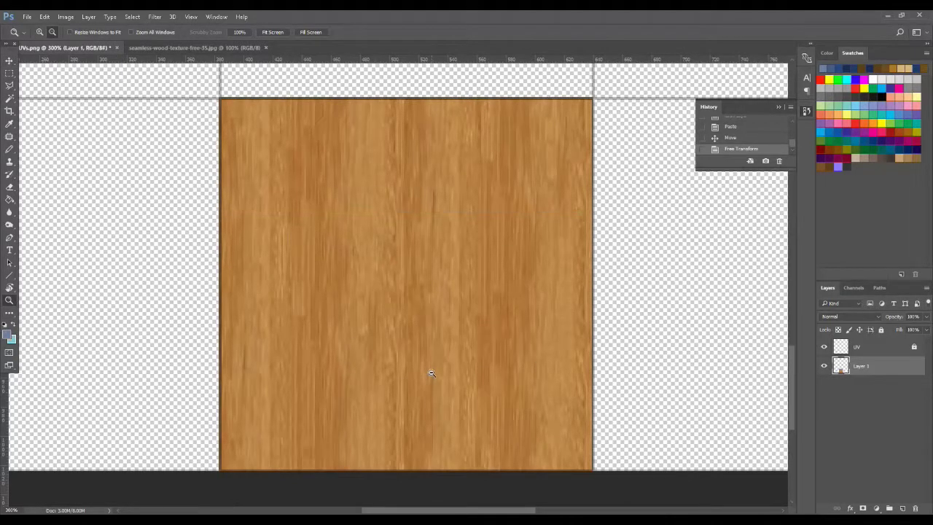
pyautogui.keyDown('alt'); pyautogui.click(431, 373); pyautogui.keyUp('alt')
pyautogui.keyDown('alt'); pyautogui.click(431, 374); pyautogui.keyUp('alt')
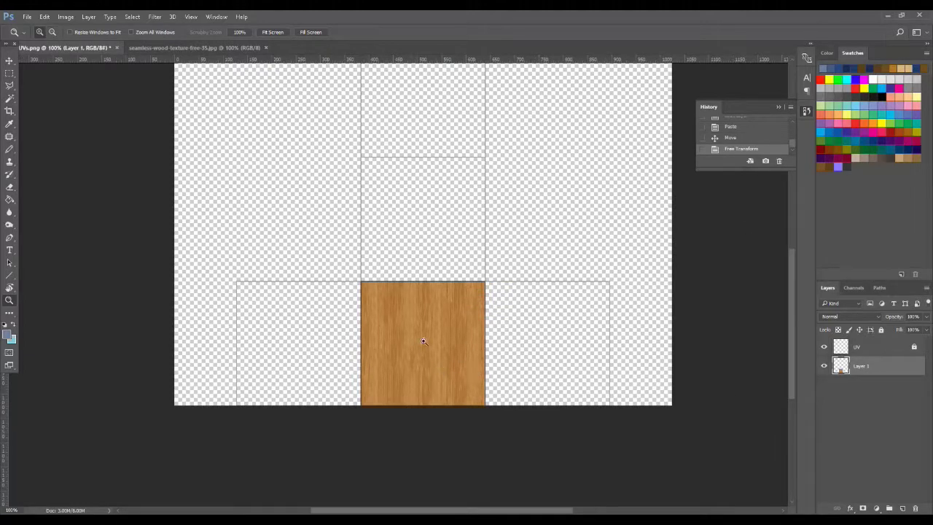
pyautogui.moveTo(793, 365); pyautogui.dragTo(788, 337)
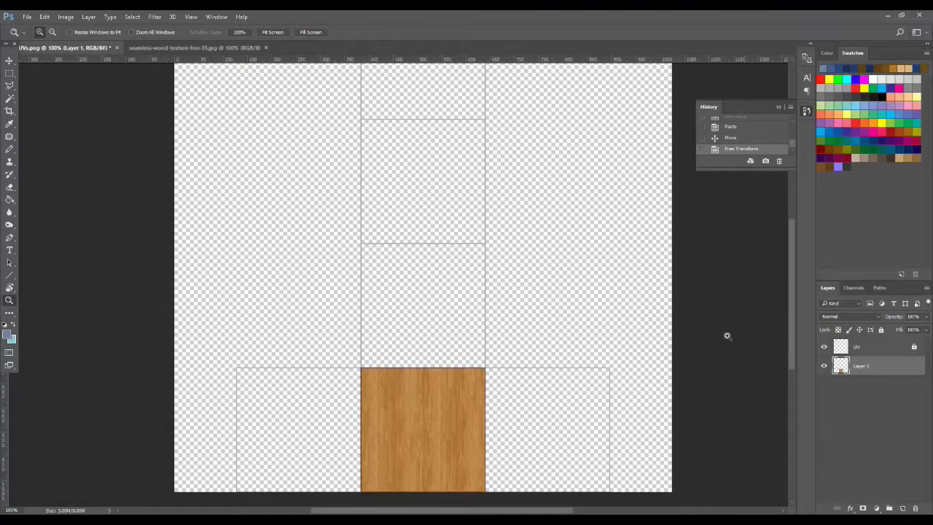
pyautogui.click(159, 49)
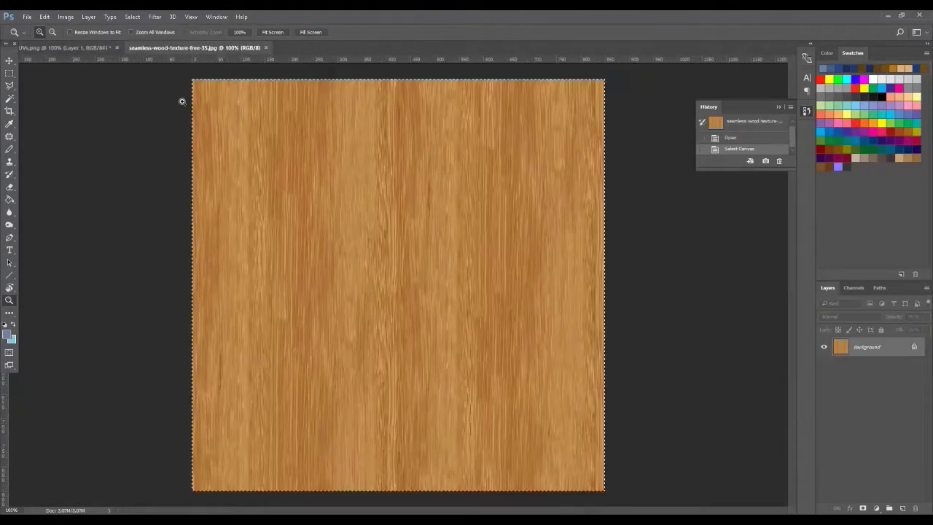
pyautogui.hotkey('ctrl', 'a')
pyautogui.hotkey('ctrl', 'c')
pyautogui.click(64, 48)
pyautogui.hotkey('ctrl', 'v')
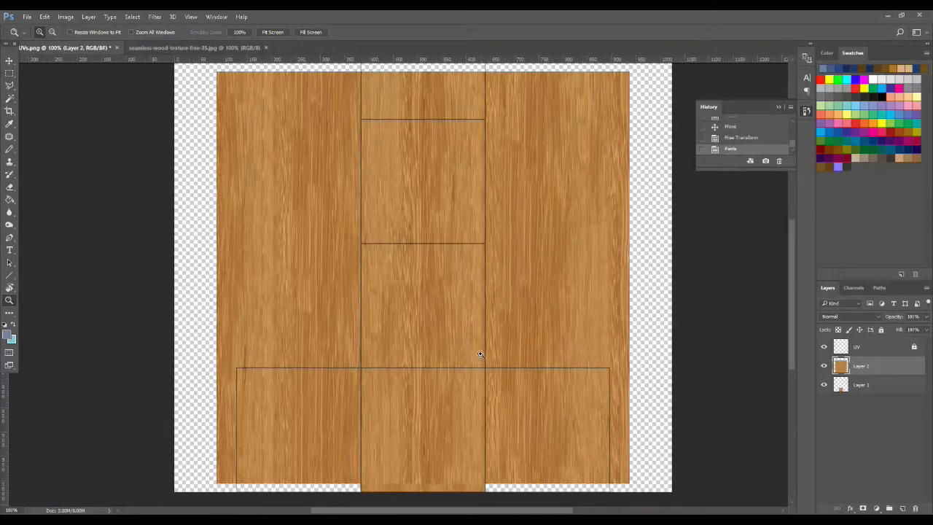
# - Move the full-size wood layer flush with the canvas's lower edge, centred horizontally, and delete that layer
pyautogui.press('v')
pyautogui.moveTo(460, 350); pyautogui.dragTo(429, 342)
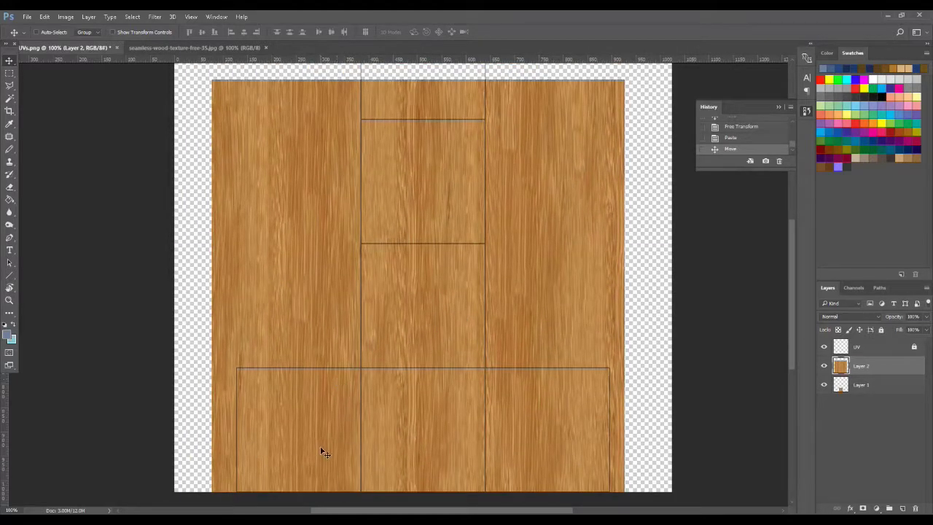
pyautogui.moveTo(554, 327); pyautogui.dragTo(557, 327)
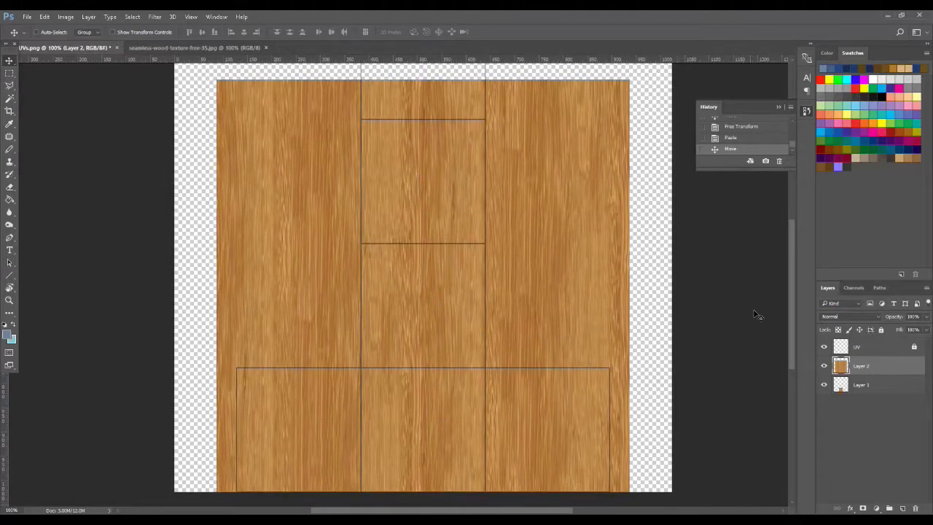
pyautogui.moveTo(791, 309)
pyautogui.mouseDown()
pyautogui.moveTo(786, 271)
pyautogui.moveTo(784, 307)
pyautogui.mouseUp()
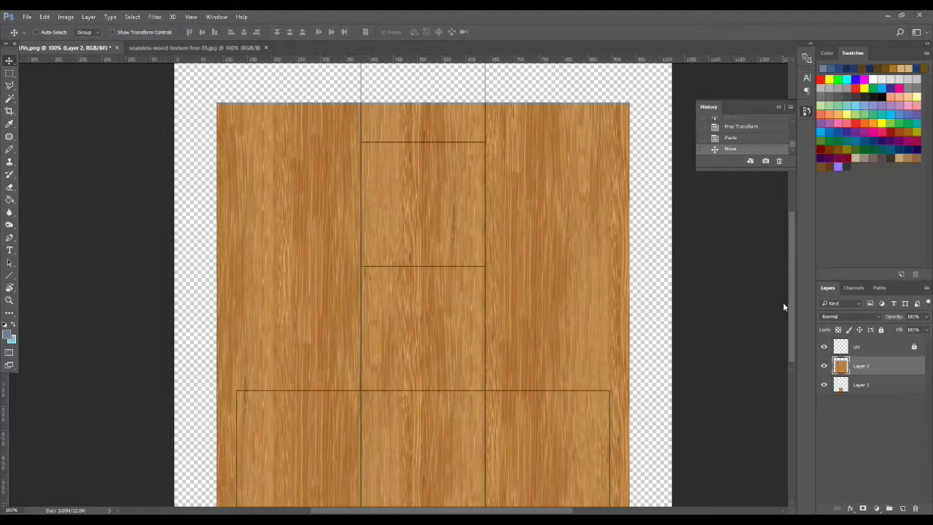
pyautogui.moveTo(782, 306)
pyautogui.mouseDown()
pyautogui.moveTo(783, 318)
pyautogui.moveTo(779, 291)
pyautogui.moveTo(784, 347)
pyautogui.moveTo(796, 297)
pyautogui.moveTo(786, 308)
pyautogui.moveTo(787, 281)
pyautogui.moveTo(787, 310)
pyautogui.mouseUp()
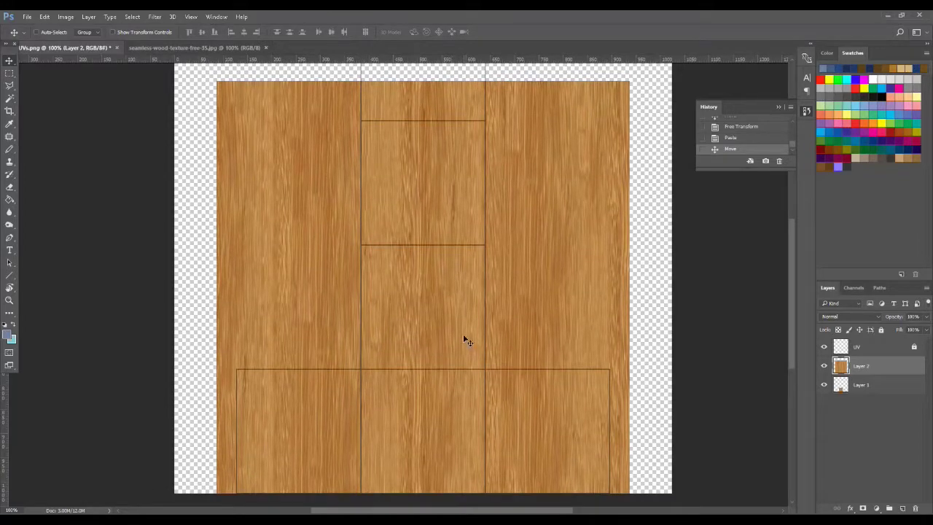
pyautogui.moveTo(872, 371); pyautogui.dragTo(915, 508)
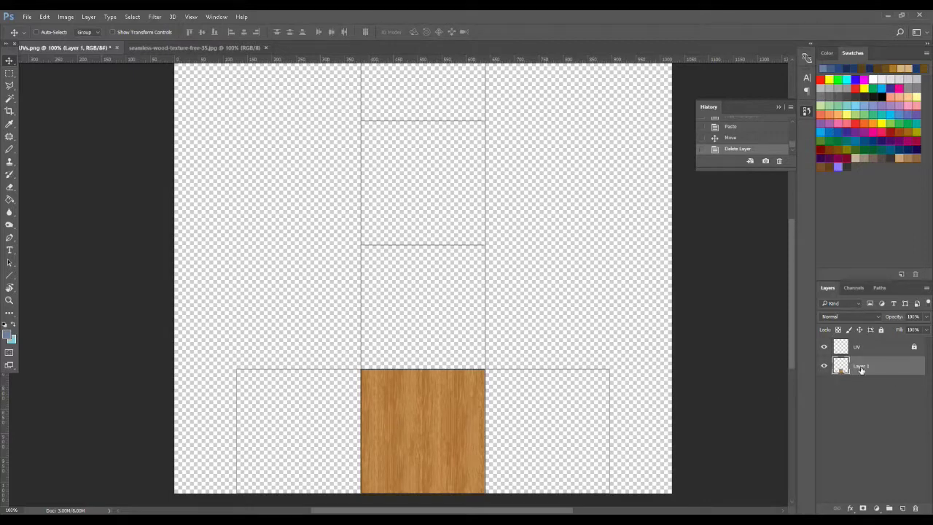
# - Duplicate the fitted wood square three times and stack the copies upward to fill the other three squares of the central UV column
pyautogui.moveTo(867, 370); pyautogui.dragTo(902, 508)
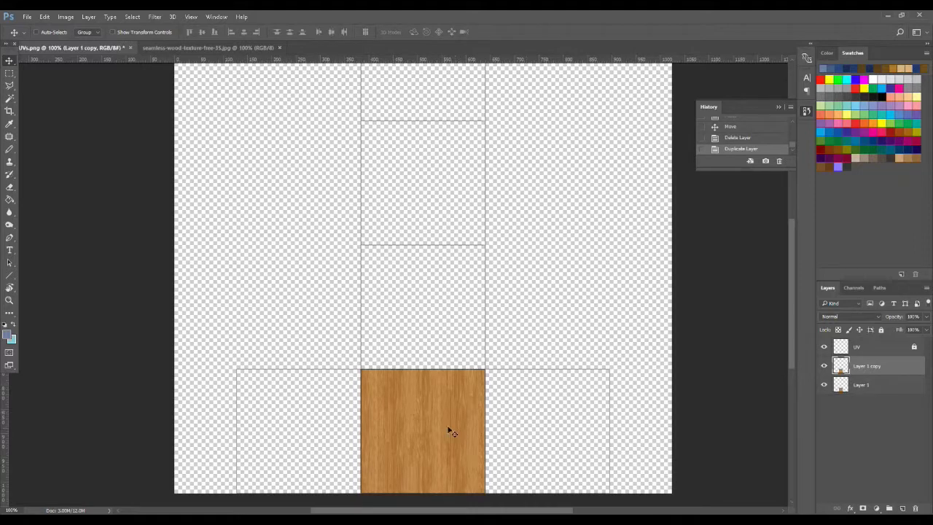
pyautogui.moveTo(426, 438); pyautogui.dragTo(428, 321)
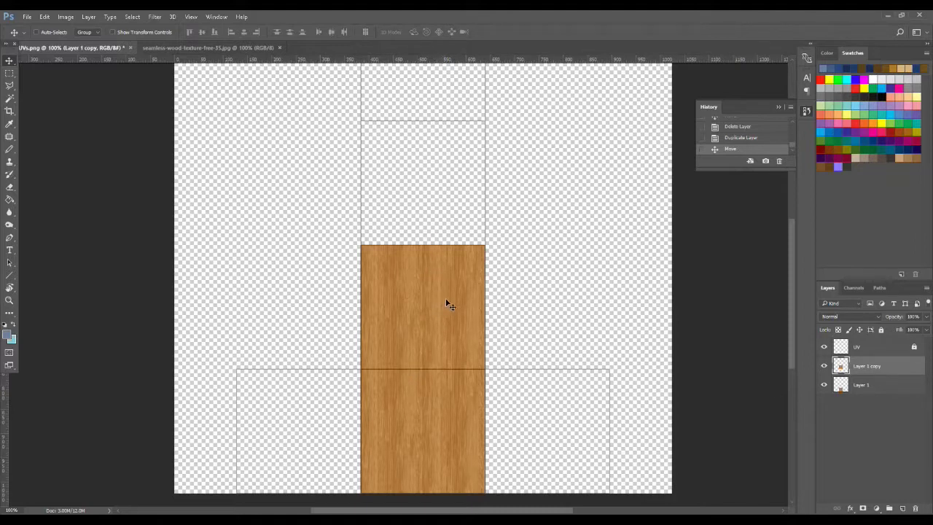
pyautogui.moveTo(433, 341); pyautogui.dragTo(437, 218)
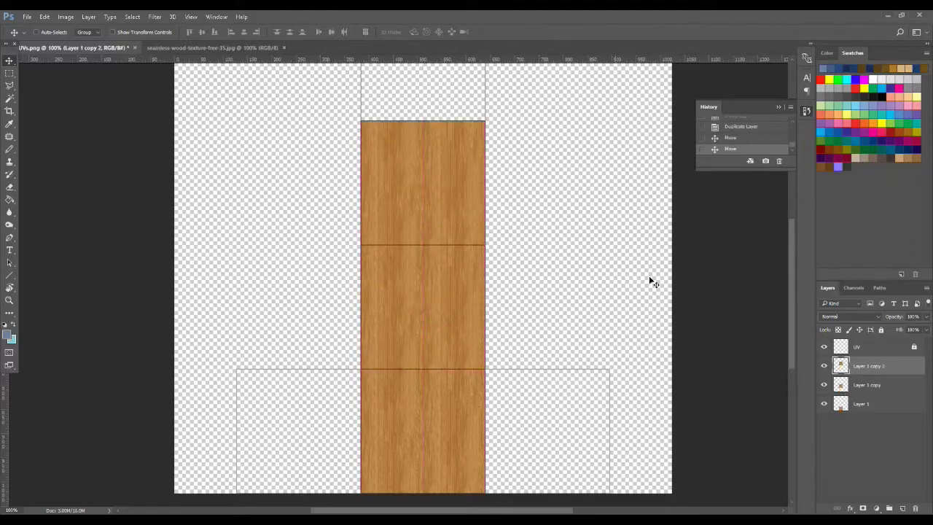
pyautogui.moveTo(793, 299); pyautogui.dragTo(788, 256)
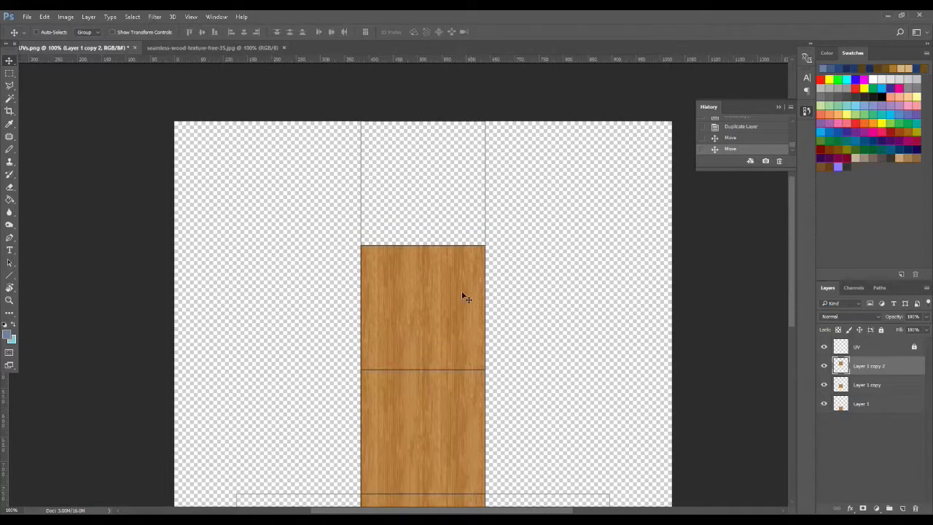
pyautogui.moveTo(445, 317); pyautogui.dragTo(448, 192)
pyautogui.moveTo(794, 294); pyautogui.dragTo(701, 287)
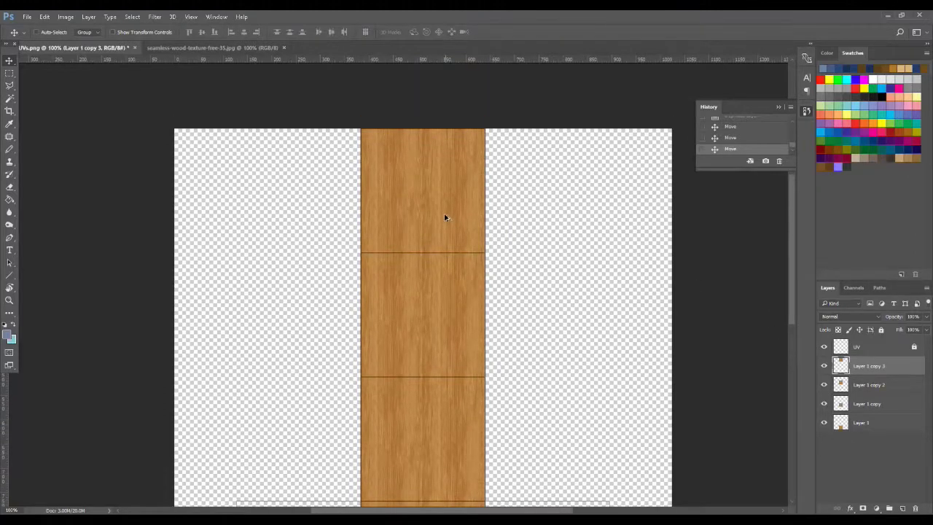
# - Duplicate the wood square into the two side squares flanking the lowest square of the central UV column, nudging the second copy into alignment
pyautogui.moveTo(445, 217); pyautogui.dragTo(295, 116)
pyautogui.moveTo(387, 120); pyautogui.dragTo(417, 349)
pyautogui.moveTo(453, 290); pyautogui.dragTo(329, 249)
pyautogui.moveTo(340, 284); pyautogui.dragTo(590, 283)
pyautogui.press('Up')
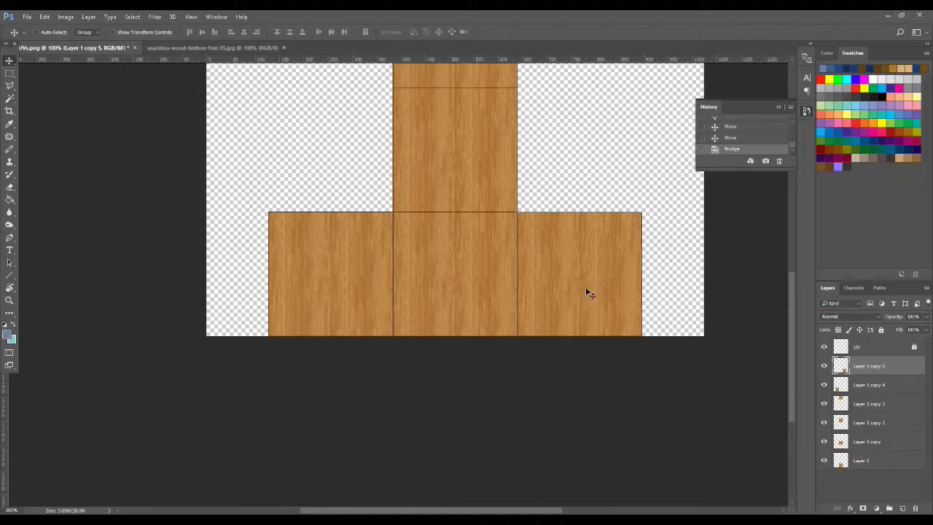
pyautogui.moveTo(471, 264); pyautogui.dragTo(411, 413)
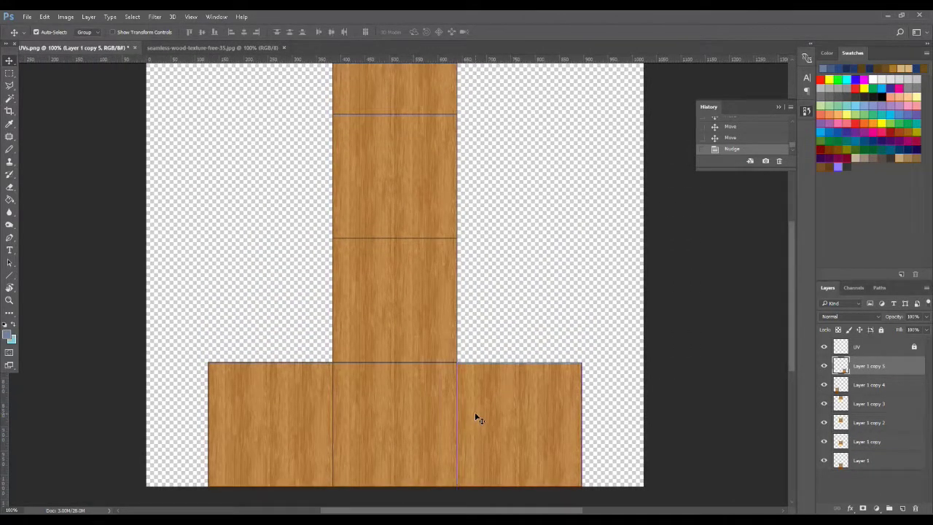
pyautogui.hotkey('ctrl', '-')
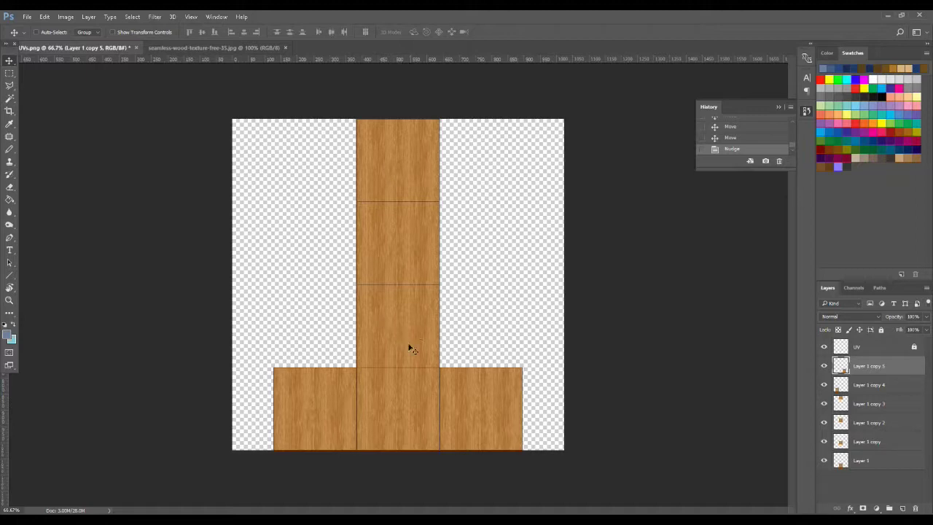
# - Rename the layer of the lowest central square "front" and the layer of the square directly above it "top"
pyautogui.click(823, 459)
pyautogui.click(823, 459)
pyautogui.doubleClick(862, 461)
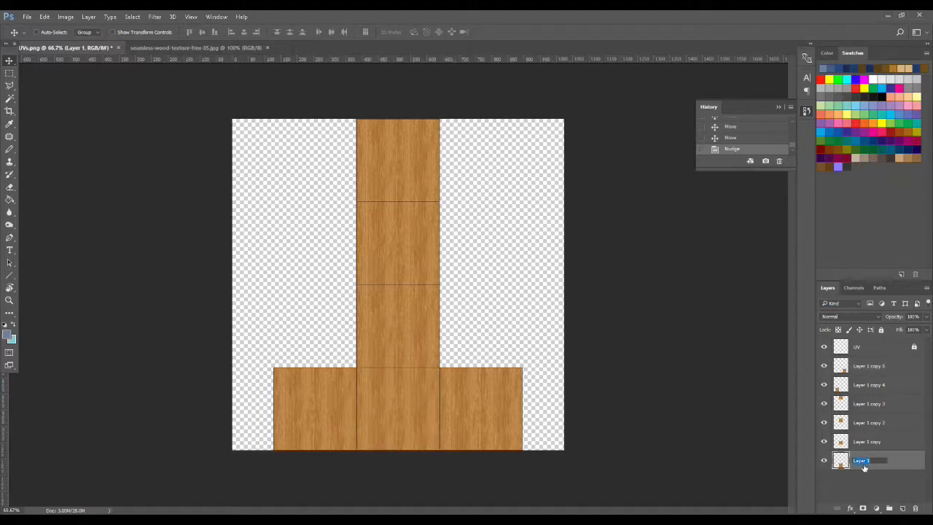
pyautogui.write('front')
pyautogui.press('Return')
pyautogui.doubleClick(867, 441)
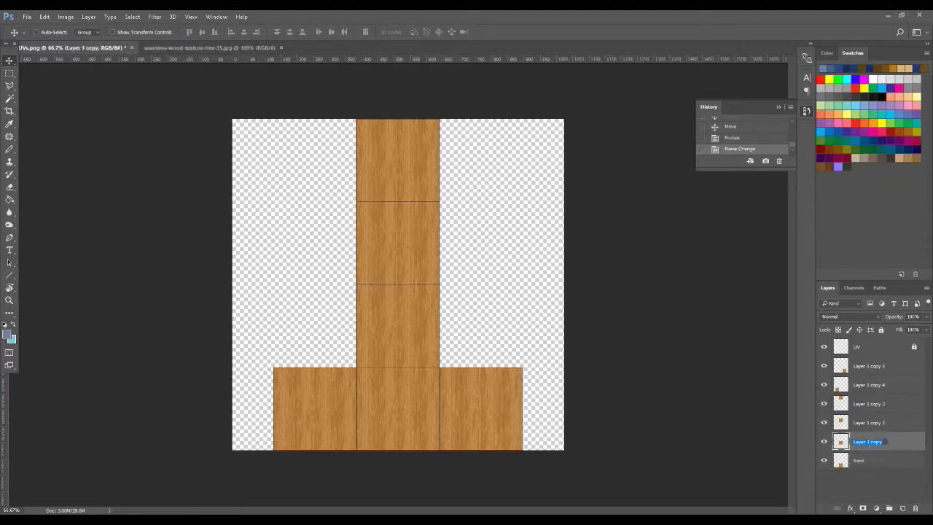
pyautogui.write('top')
pyautogui.press('Return')
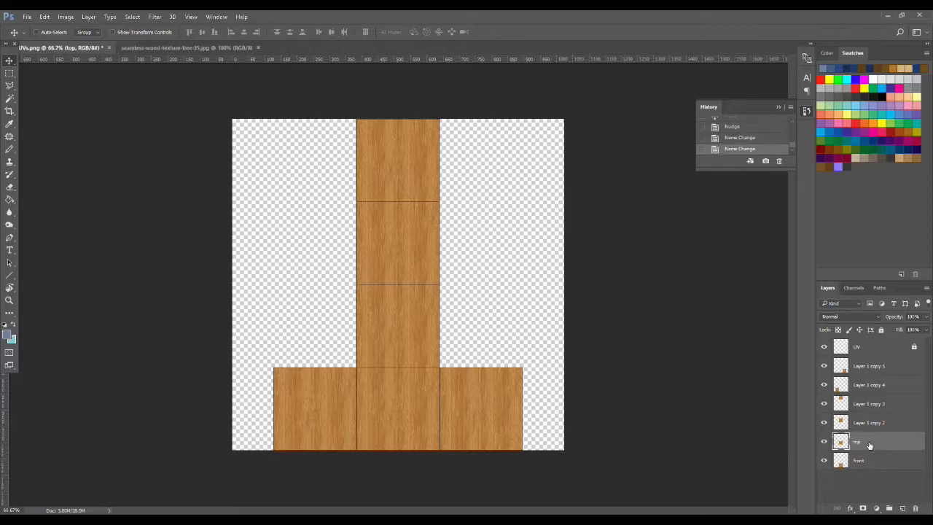
# - Rename the layer of the third central square from below "back" and the layer of the uppermost square "bottom"
pyautogui.doubleClick(869, 424)
pyautogui.write('bac')
pyautogui.press('Return')
pyautogui.doubleClick(866, 424)
pyautogui.press('Return')
pyautogui.doubleClick(870, 404)
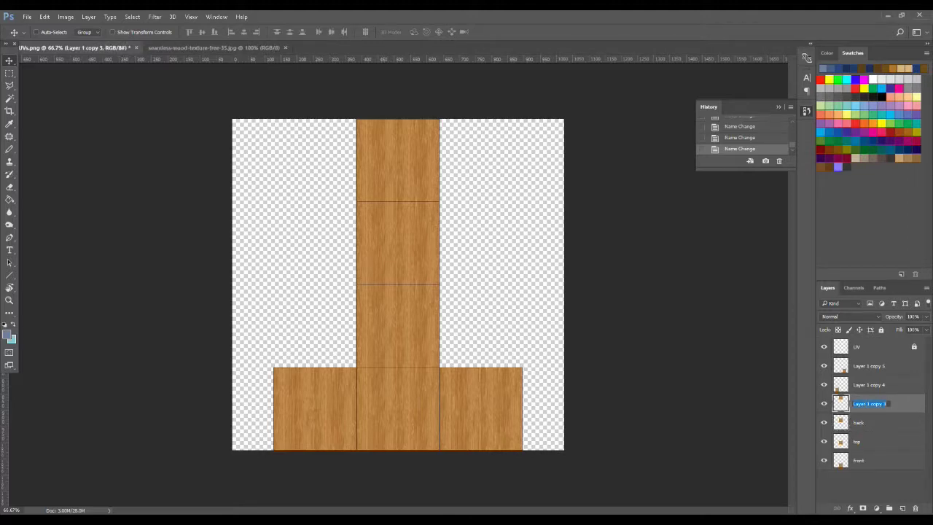
pyautogui.write('bottom')
pyautogui.press('Return')
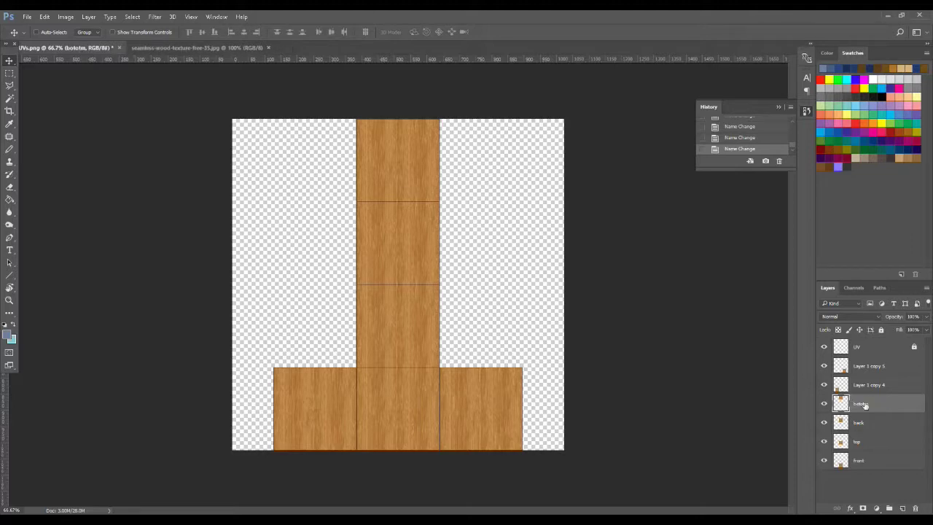
pyautogui.doubleClick(861, 403)
pyautogui.write('bottom')
# - Rename the layer of the left-hand side square "right" and the layer of the right-hand side square "left"
pyautogui.doubleClick(864, 385)
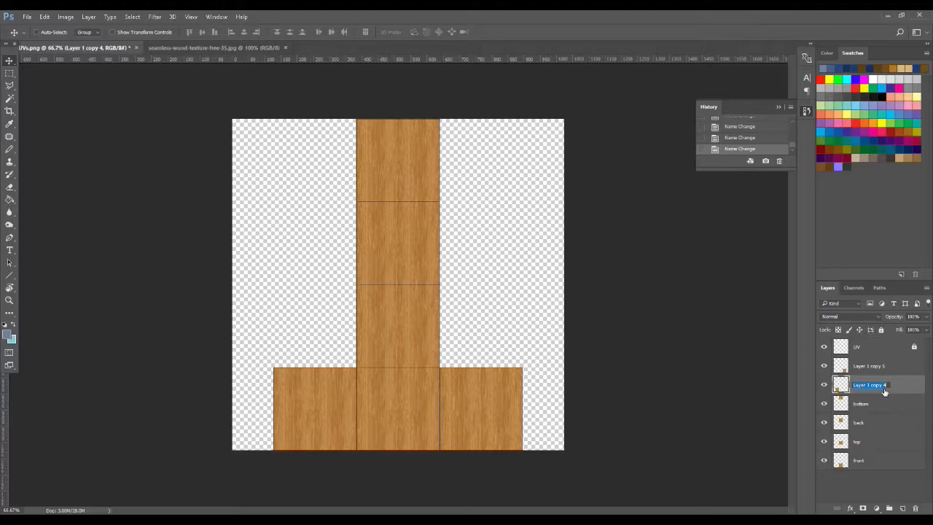
pyautogui.write('right')
pyautogui.press('Return')
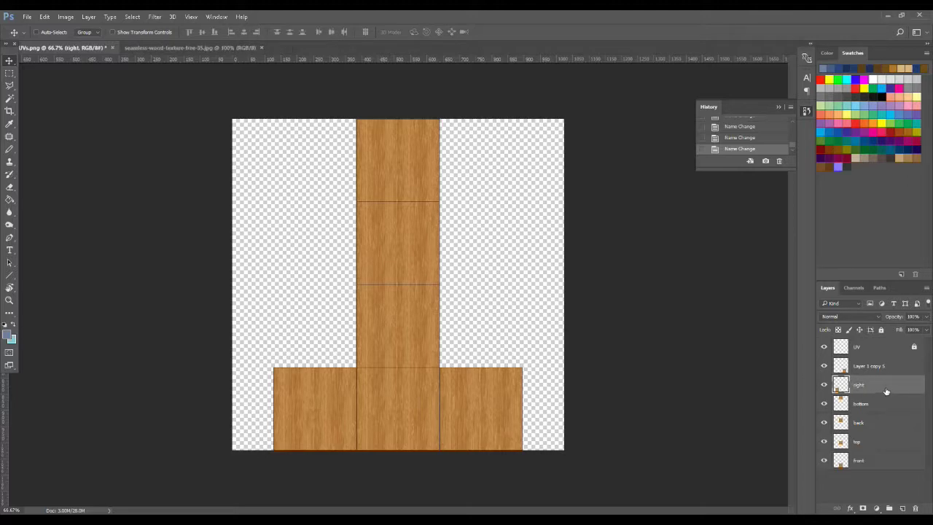
pyautogui.doubleClick(859, 366)
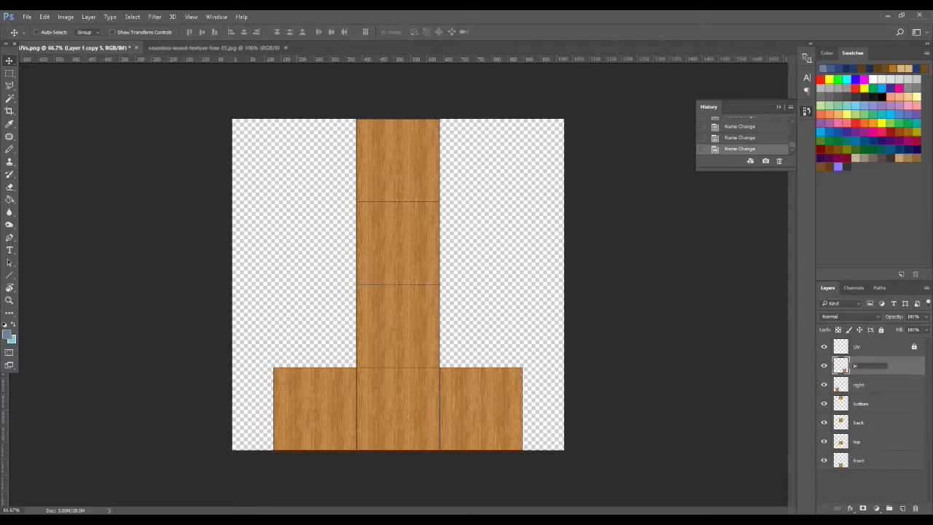
pyautogui.write('left')
pyautogui.press('Return')
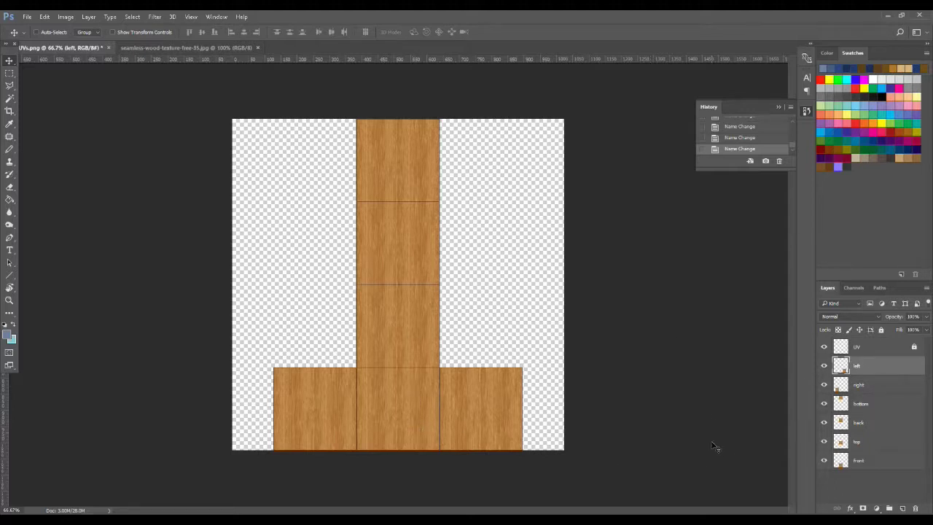
# - Rotate the top layer's wood square 90° so that its grain runs horizontally
pyautogui.click(862, 442)
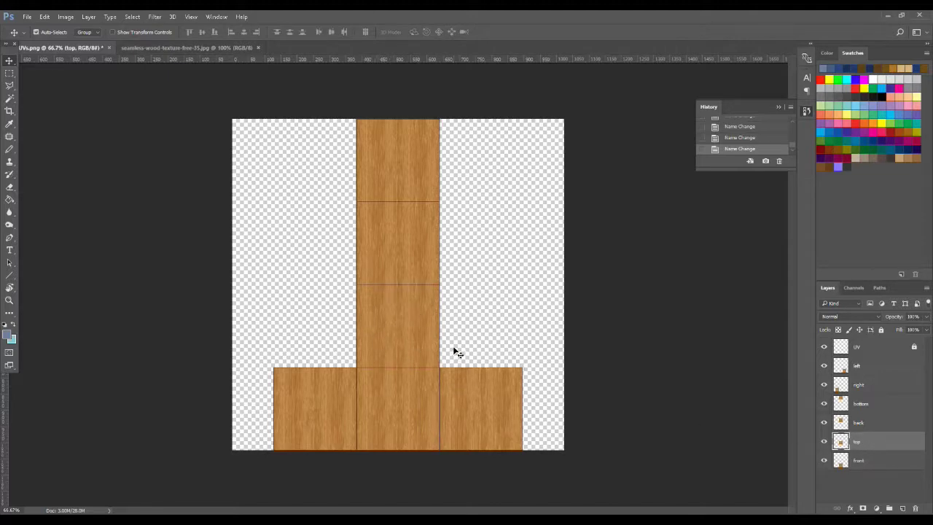
pyautogui.hotkey('ctrl', 't')
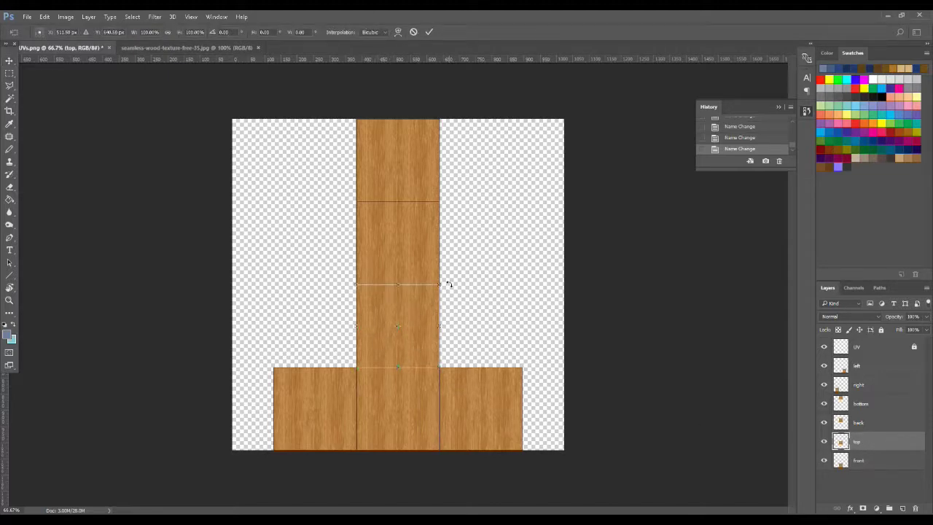
pyautogui.moveTo(449, 284); pyautogui.dragTo(361, 282)
pyautogui.press('Return')
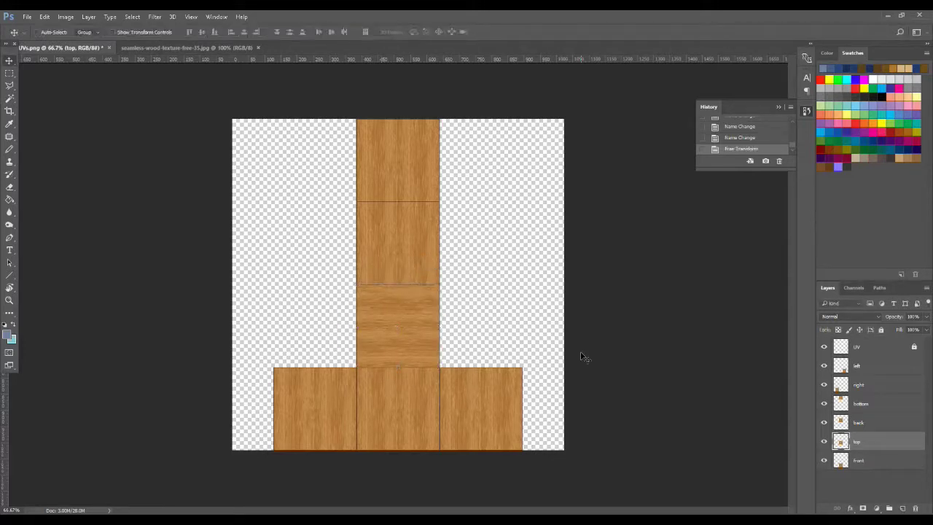
# - Rotate the bottom layer's wood square 90° and check the layout with the UV outline layer temporarily hidden
pyautogui.click(867, 406)
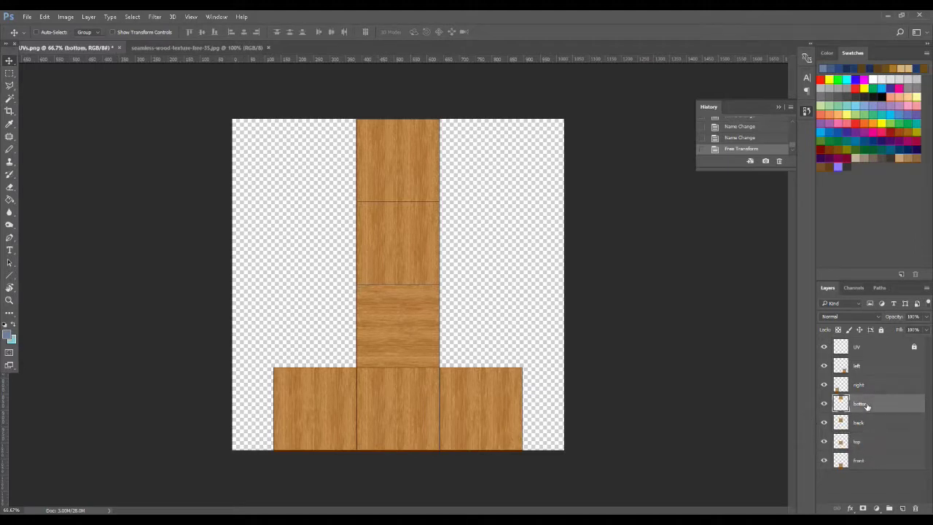
pyautogui.hotkey('ctrl', 't')
pyautogui.moveTo(445, 211); pyautogui.dragTo(443, 119)
pyautogui.press('Return')
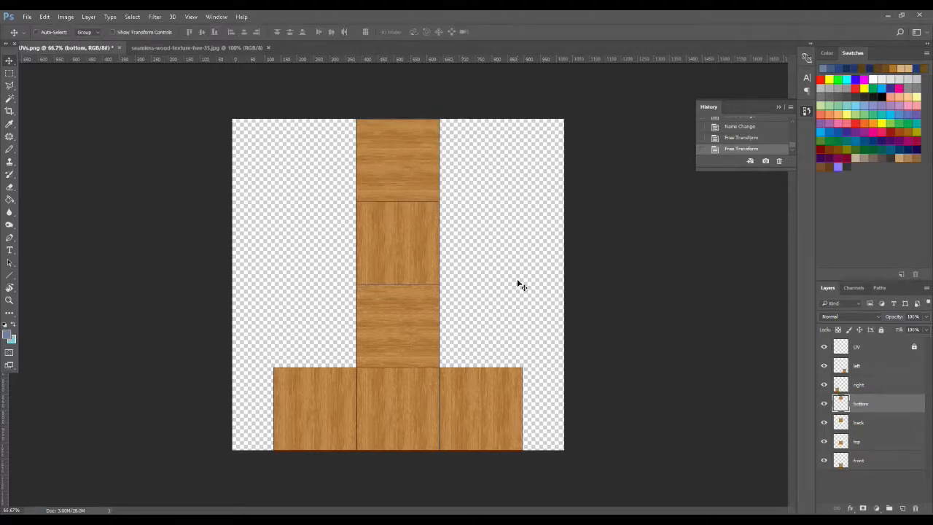
pyautogui.click(825, 347)
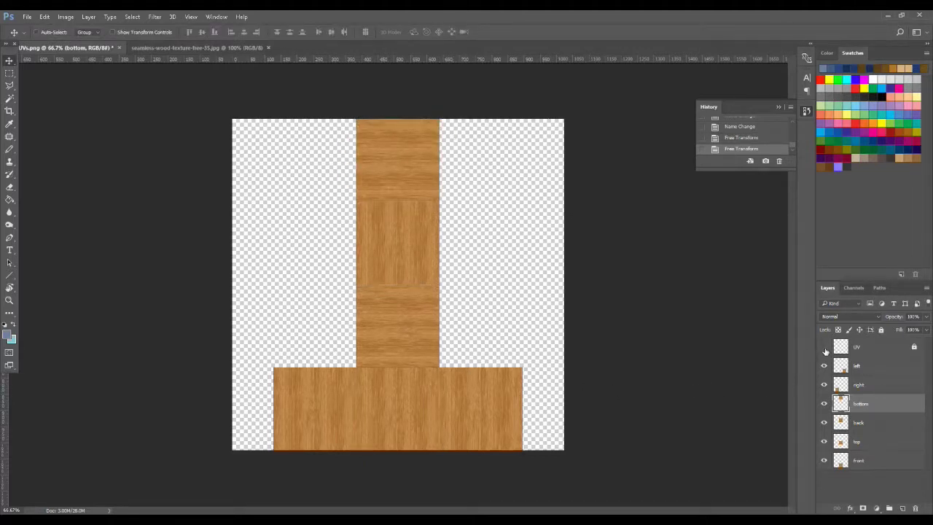
pyautogui.click(825, 350)
pyautogui.click(825, 350)
pyautogui.click(825, 348)
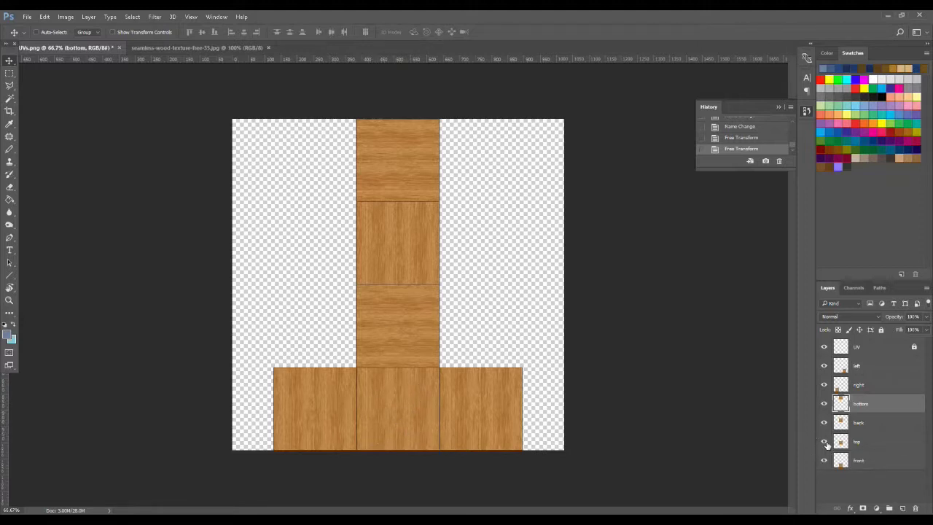
# - Hide the top, back, bottom, right and left wood layers so that only the front square remains
pyautogui.moveTo(824, 443); pyautogui.dragTo(824, 367)
pyautogui.click(871, 369)
pyautogui.click(858, 446)
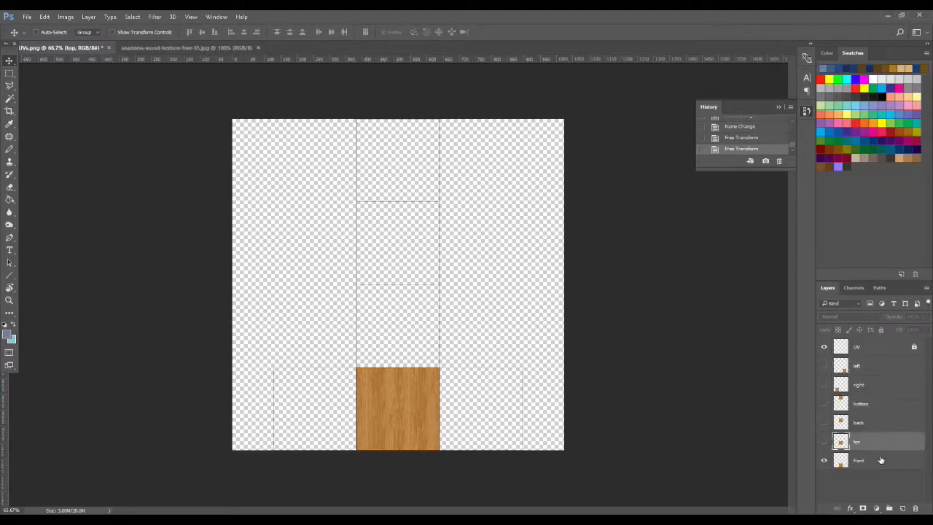
# - Duplicate the front layer and move the original above its copy in the layer order
pyautogui.click(864, 463)
pyautogui.moveTo(880, 468); pyautogui.dragTo(904, 508)
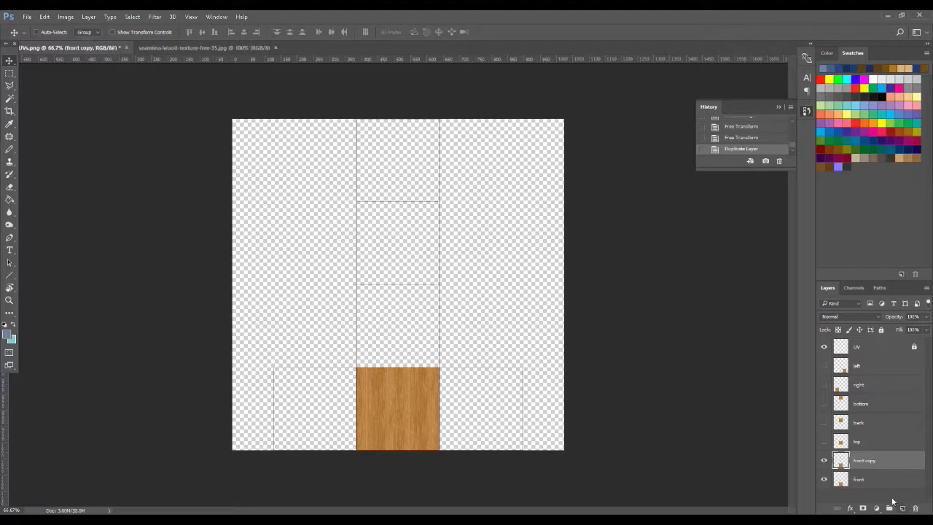
pyautogui.moveTo(865, 483); pyautogui.dragTo(876, 454)
pyautogui.click(867, 482)
# - Group the six original wood layers from front through left as "Base wood" and hide the group
pyautogui.click(869, 464)
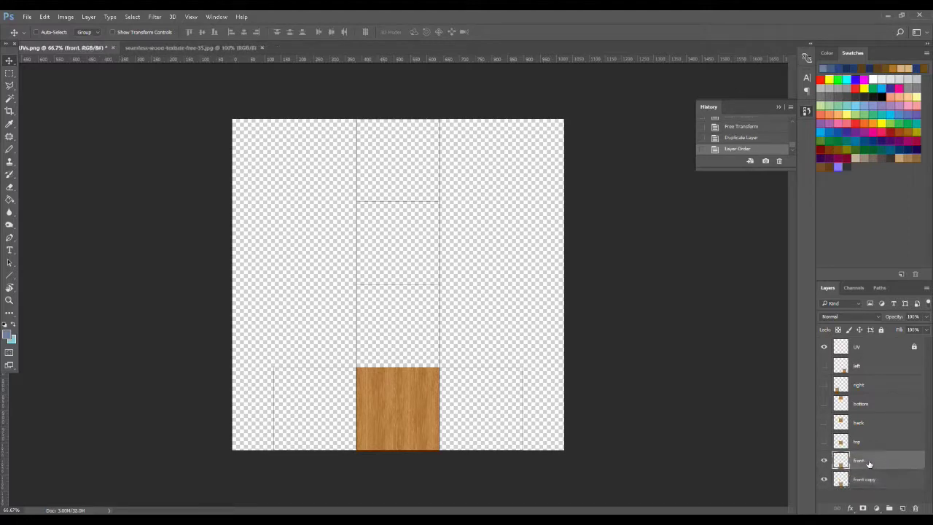
pyautogui.keyDown('shift'); pyautogui.click(867, 366); pyautogui.keyUp('shift')
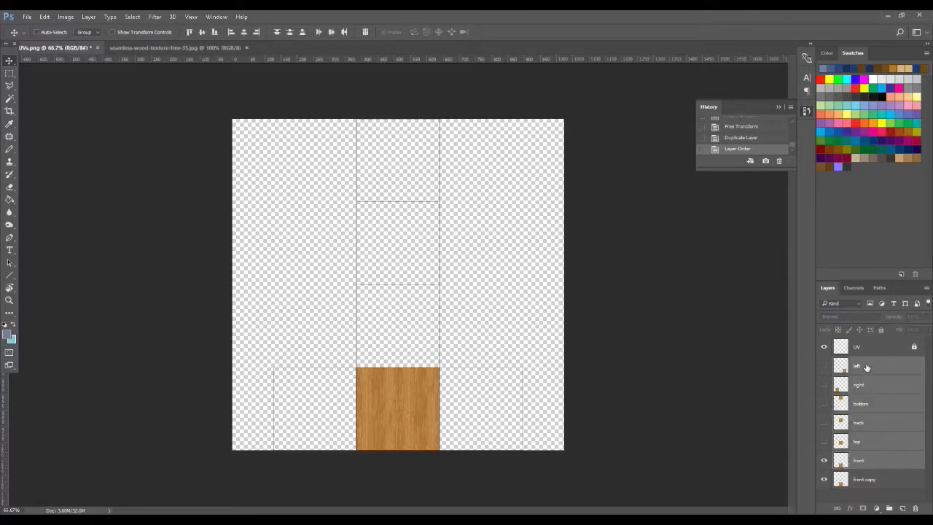
pyautogui.rightClick(859, 370)
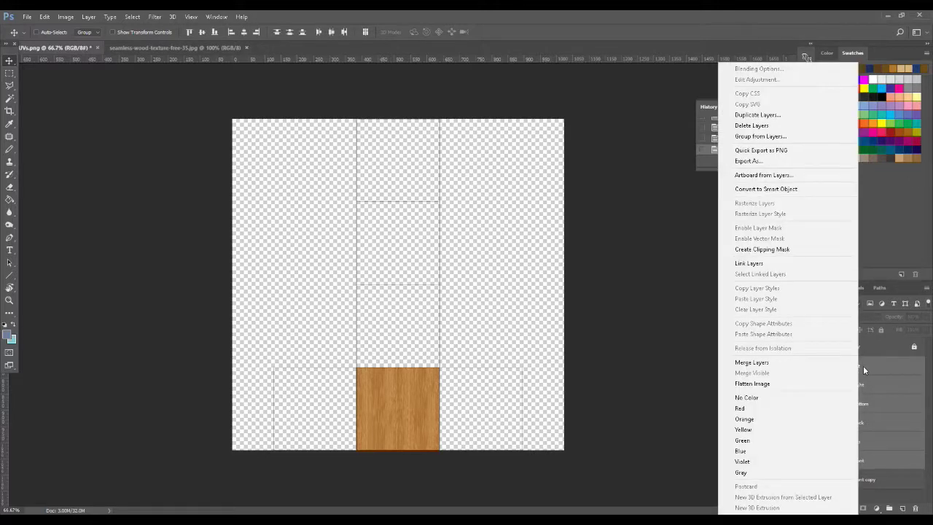
pyautogui.click(762, 138)
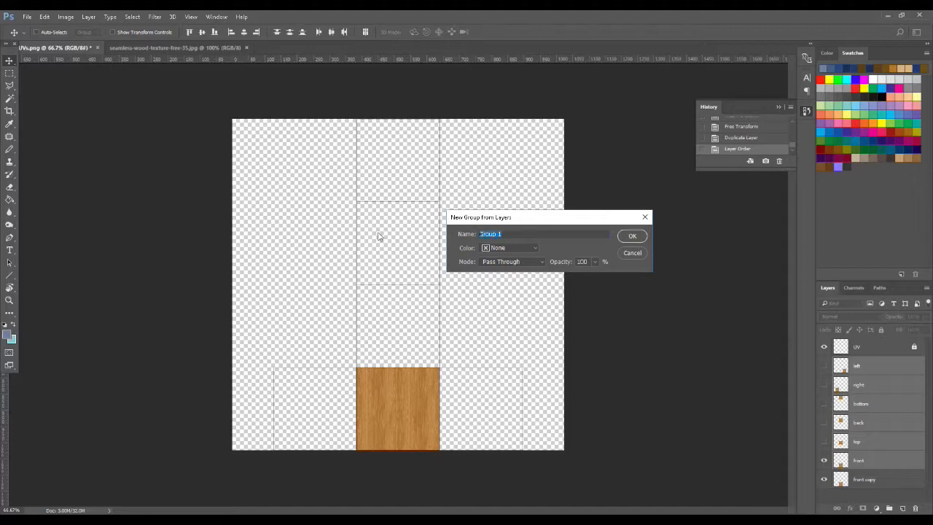
pyautogui.write('Ba')
pyautogui.click(633, 236)
pyautogui.click(824, 362)
pyautogui.click(841, 380)
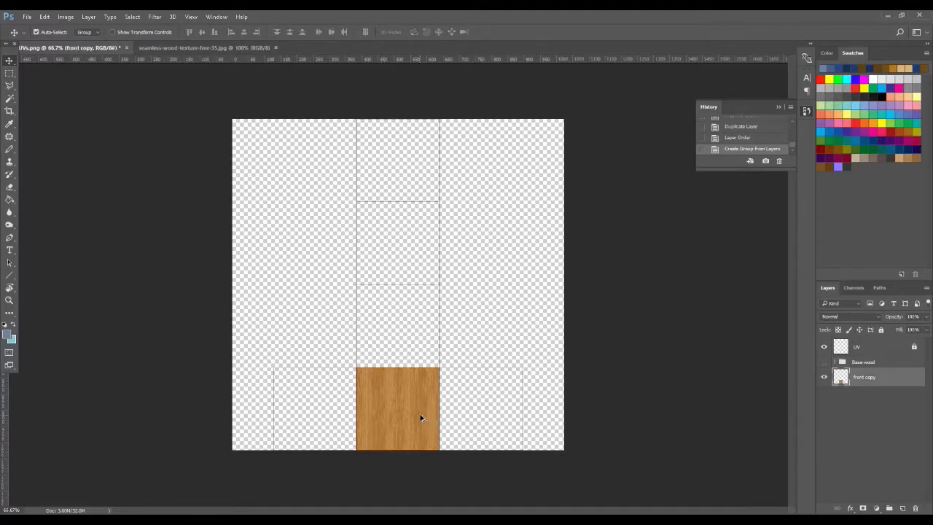
# - Hide the UV layer and select a full-height strip along the left edge of the front copy's square, about a quarter of its width
pyautogui.hotkey('ctrl', '1')
pyautogui.hotkey('ctrl', '+')
pyautogui.moveTo(479, 436); pyautogui.dragTo(512, 262)
pyautogui.moveTo(502, 322); pyautogui.dragTo(460, 212)
pyautogui.press('m')
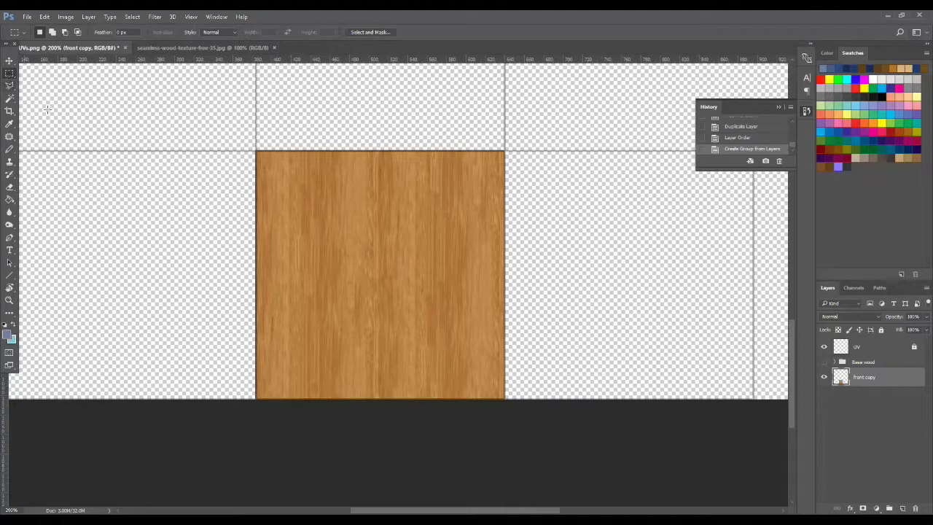
pyautogui.moveTo(255, 151); pyautogui.dragTo(287, 269)
pyautogui.click(821, 349)
pyautogui.click(252, 252)
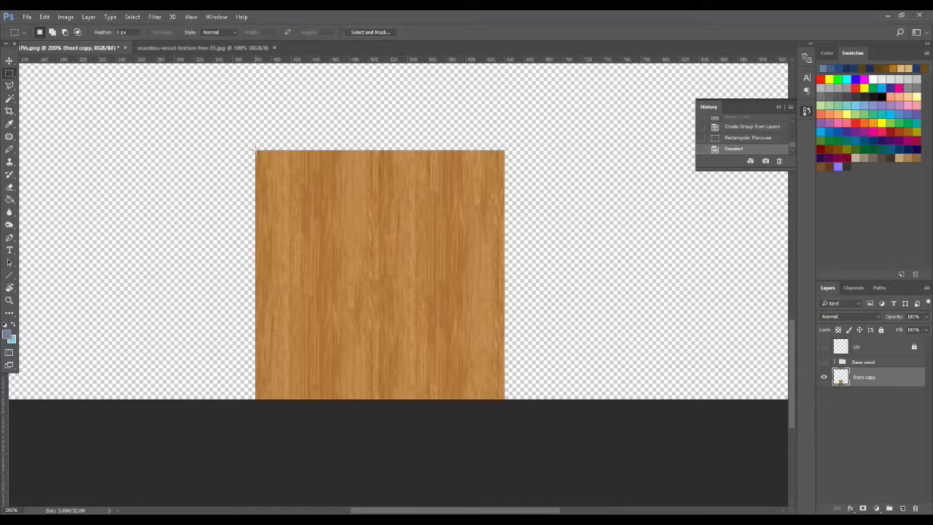
pyautogui.moveTo(255, 149); pyautogui.dragTo(315, 399)
pyautogui.moveTo(314, 399); pyautogui.dragTo(315, 399)
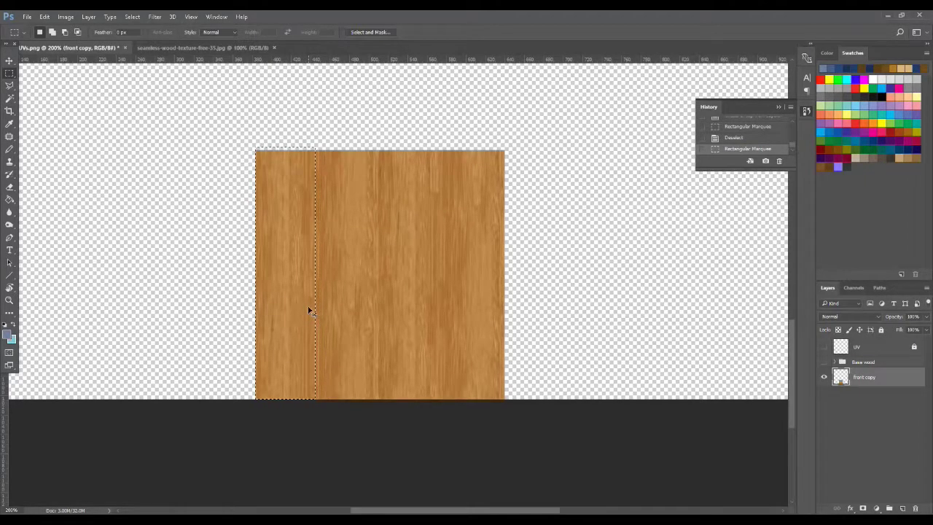
# - Paste the selected strip as its own layer, with front copy hidden, and nudge it down to align with the square's upper edge
pyautogui.hotkey('ctrl', 'v')
pyautogui.press('v')
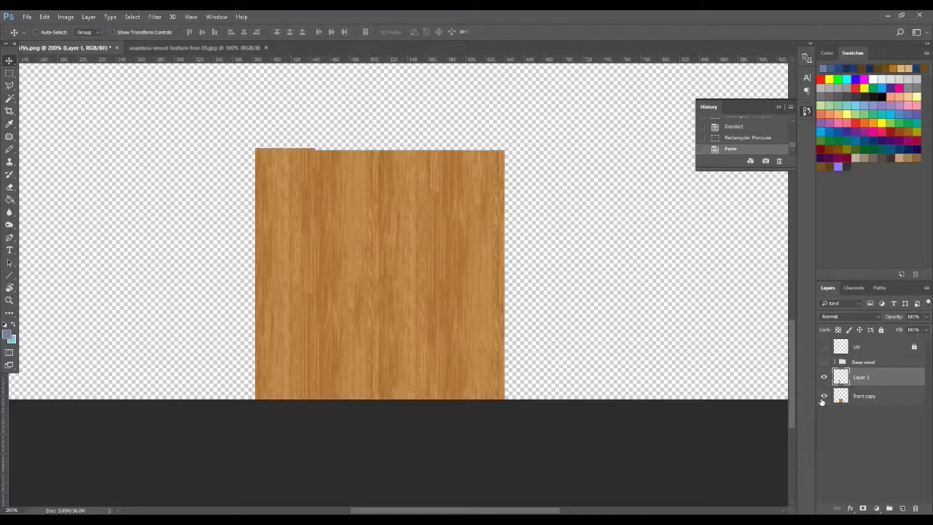
pyautogui.click(824, 397)
pyautogui.press('Down')
pyautogui.press('Down')
pyautogui.press('Down')
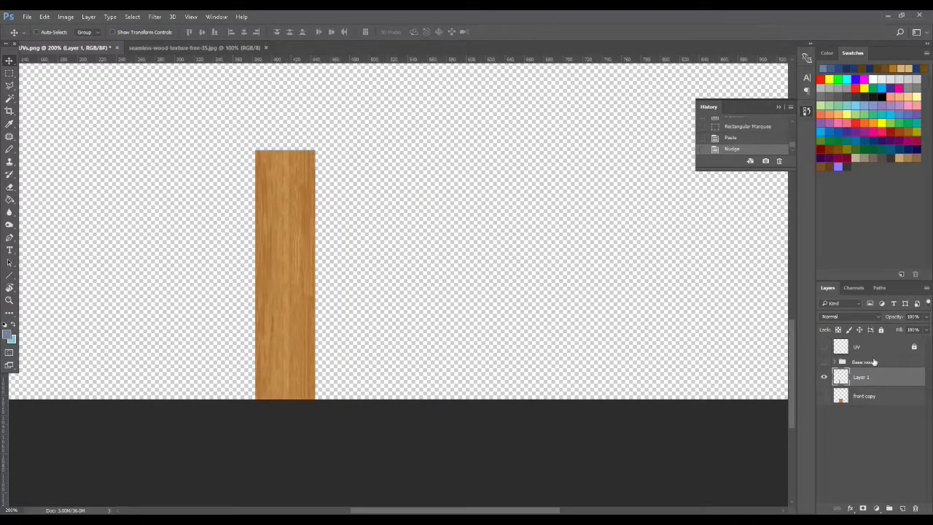
# - Show the UV outline again and duplicate the plank flush against the right edge of the front square
pyautogui.click(824, 348)
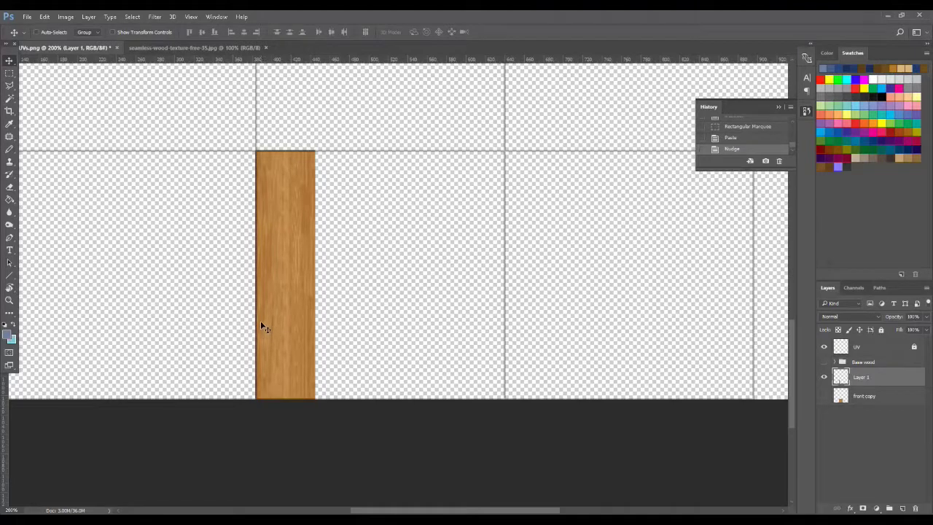
pyautogui.moveTo(302, 327); pyautogui.dragTo(488, 328)
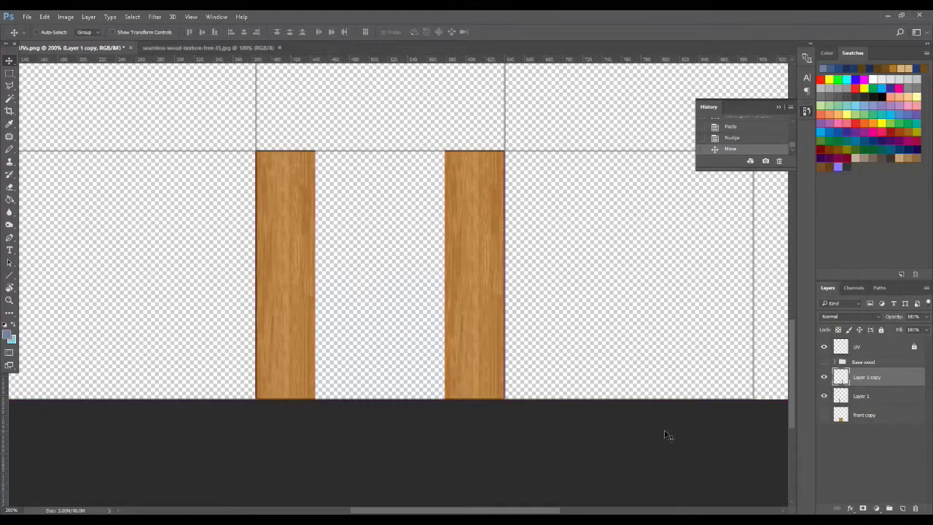
pyautogui.press('Right')
pyautogui.press('Left')
pyautogui.press('Right')
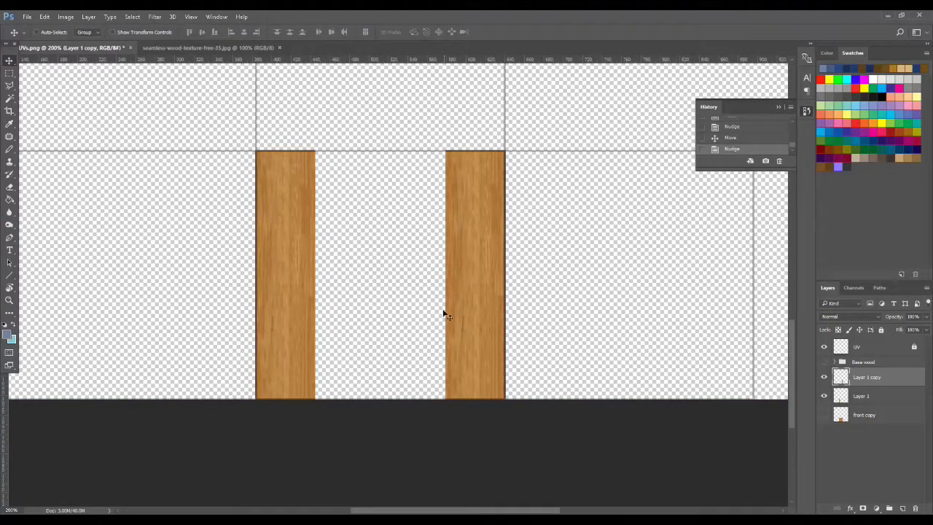
# - Duplicate the plank twice, turned 90 degrees, placing one copy along the front square's upper edge and one along its lower edge
pyautogui.moveTo(482, 349); pyautogui.dragTo(423, 350)
pyautogui.hotkey('ctrl', 't')
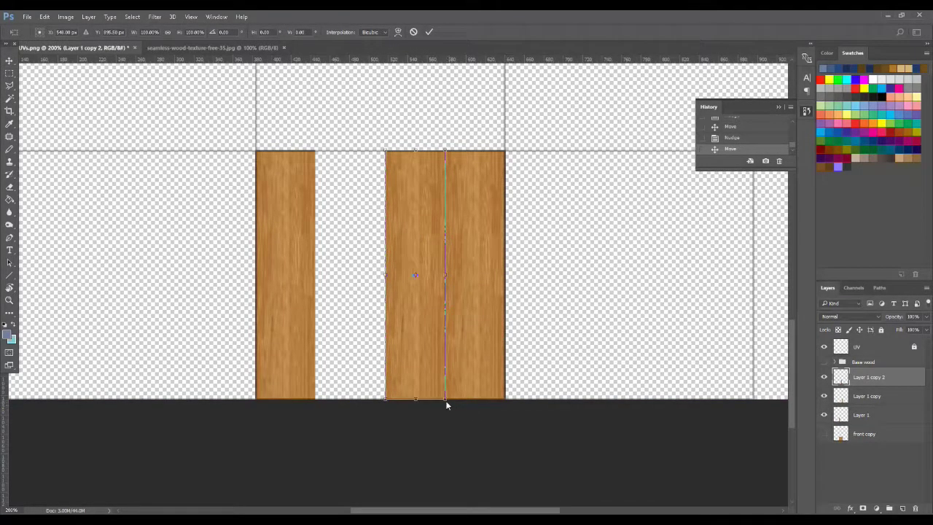
pyautogui.moveTo(453, 404); pyautogui.dragTo(585, 232)
pyautogui.press('Return')
pyautogui.moveTo(417, 283); pyautogui.dragTo(386, 379)
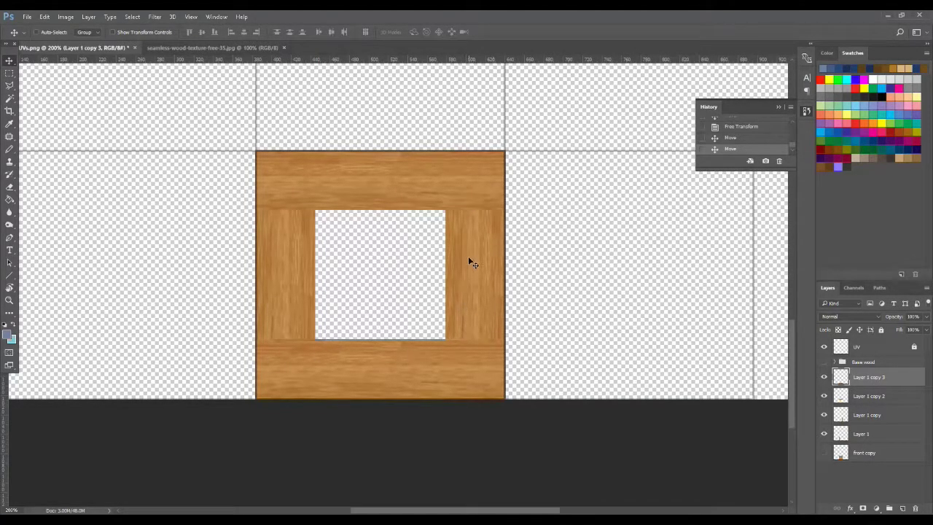
pyautogui.click(824, 377)
pyautogui.click(824, 377)
pyautogui.click(825, 397)
pyautogui.click(825, 396)
# - Using the Polygonal Lasso, select the area below the diagonal that joins the frame's outer and inner upper-right corners
pyautogui.click(11, 87)
pyautogui.rightClick(10, 87)
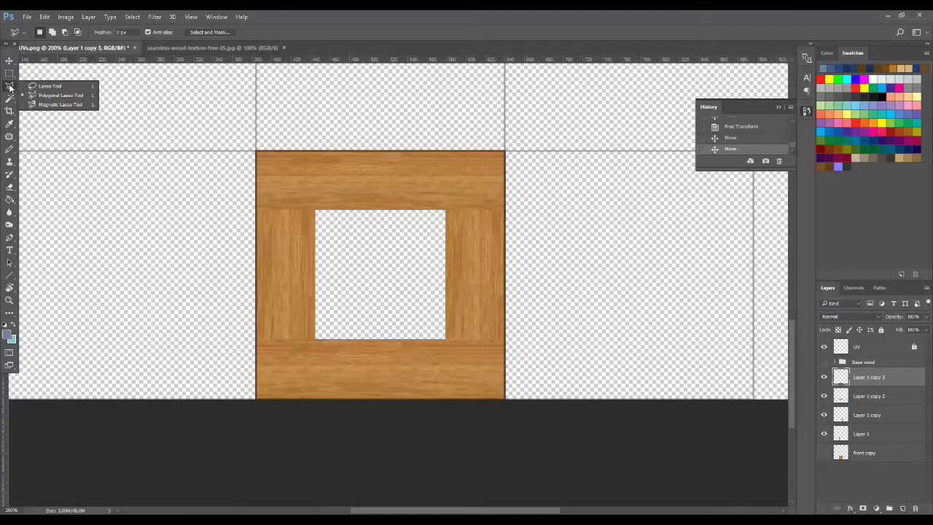
pyautogui.click(39, 97)
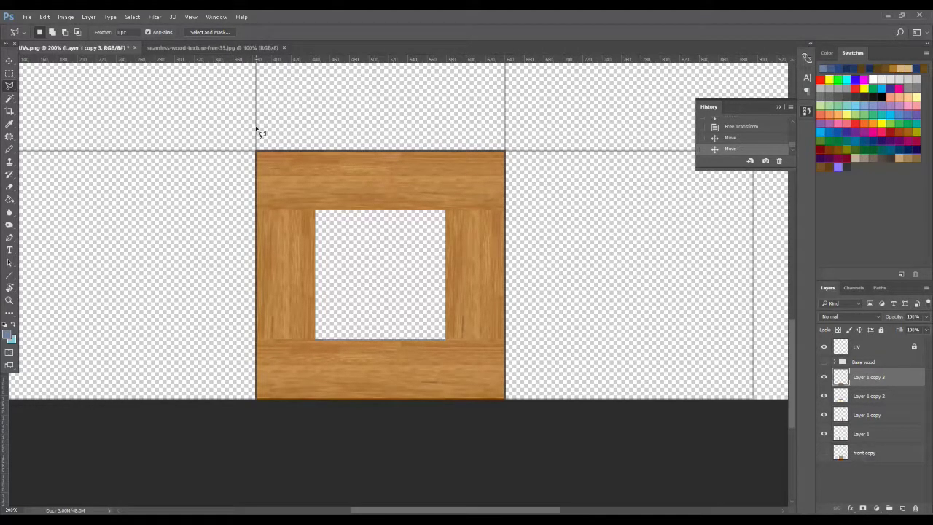
pyautogui.hotkey('shift', 'l')
pyautogui.hotkey('shift', 'l')
pyautogui.hotkey('shift', 'l')
pyautogui.hotkey('shift', 'l')
pyautogui.hotkey('shift', 'l')
pyautogui.hotkey('shift', 'l')
pyautogui.click(505, 151)
pyautogui.click(446, 210)
pyautogui.click(422, 236)
pyautogui.click(554, 271)
pyautogui.click(560, 187)
pyautogui.click(508, 153)
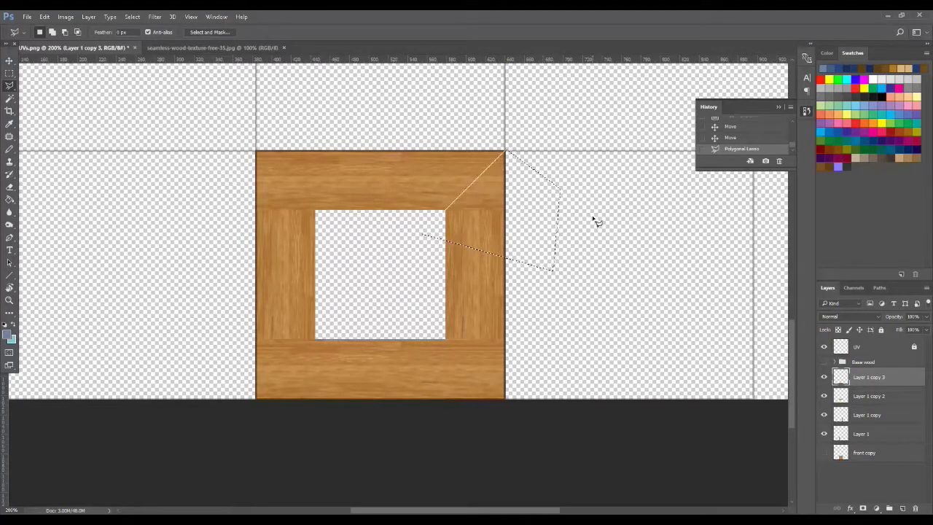
# - Clear the selected corner area from the upper horizontal plank, layer "Layer 1 copy 2", to miter its right end
pyautogui.press('Delete')
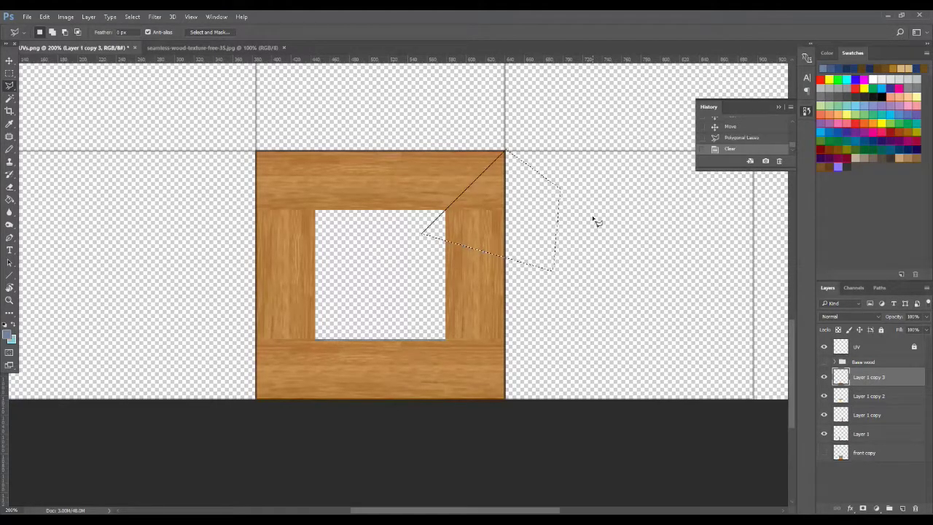
pyautogui.press('Delete')
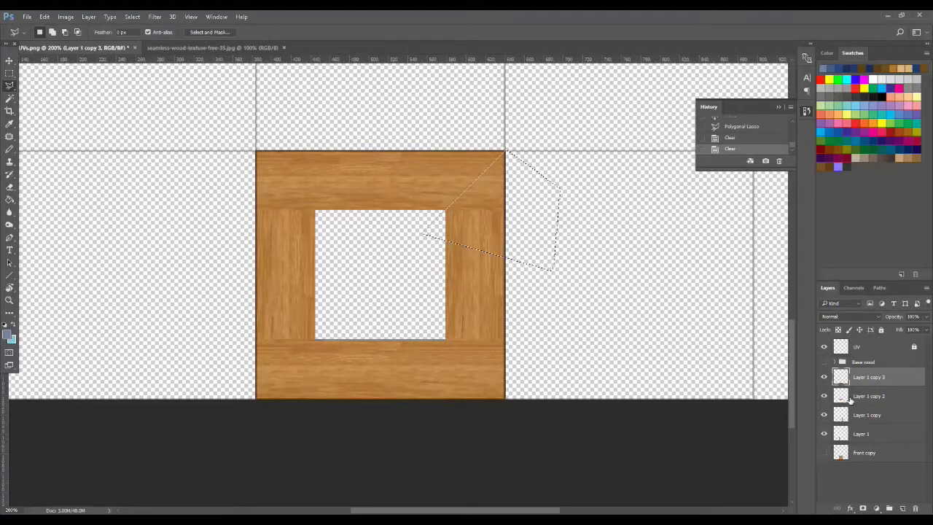
pyautogui.click(825, 397)
pyautogui.click(825, 397)
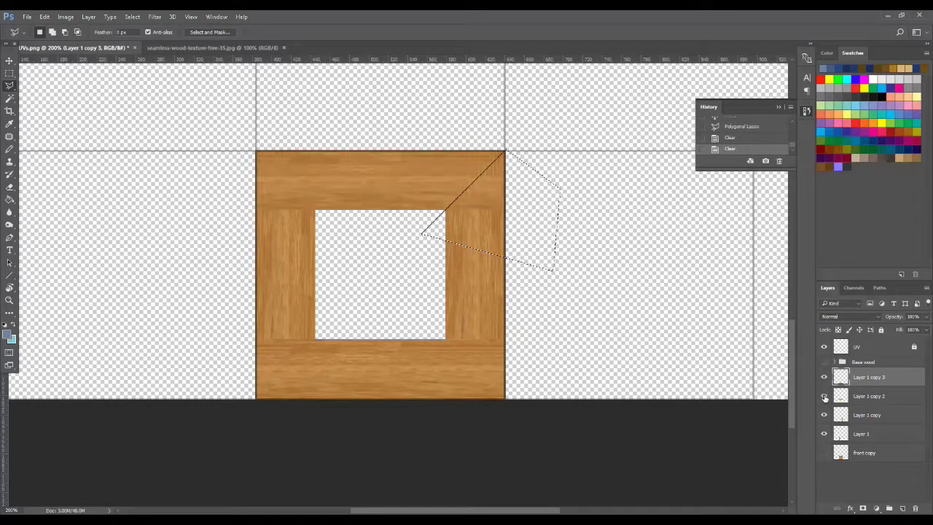
pyautogui.click(875, 398)
pyautogui.press('Delete')
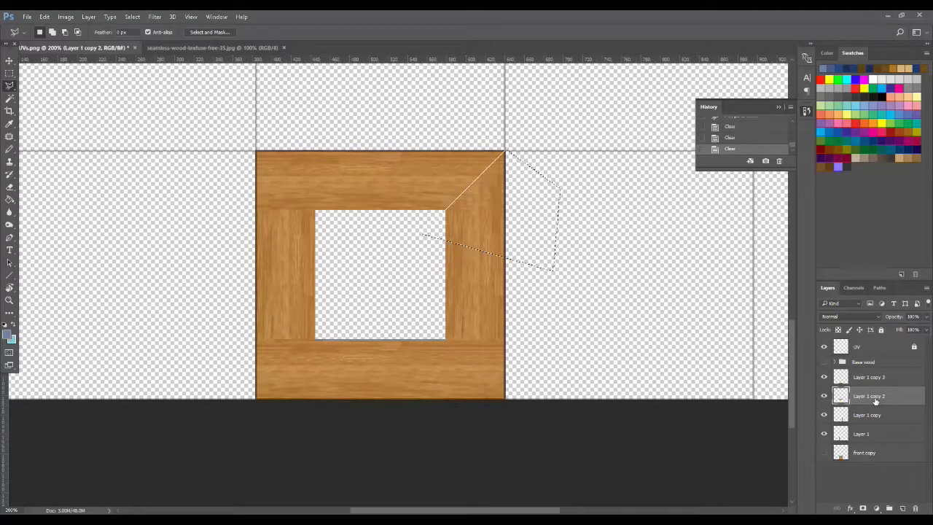
# - Miter the upper plank's left end by clearing the area below the corner diagonal, and remove the selection
pyautogui.click(256, 153)
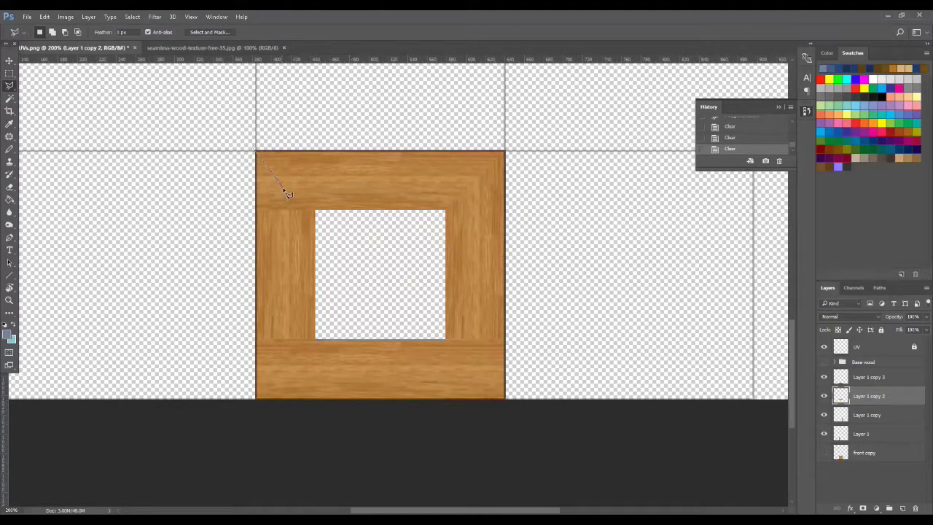
pyautogui.click(327, 223)
pyautogui.click(181, 265)
pyautogui.click(216, 171)
pyautogui.click(257, 154)
pyautogui.press('Delete')
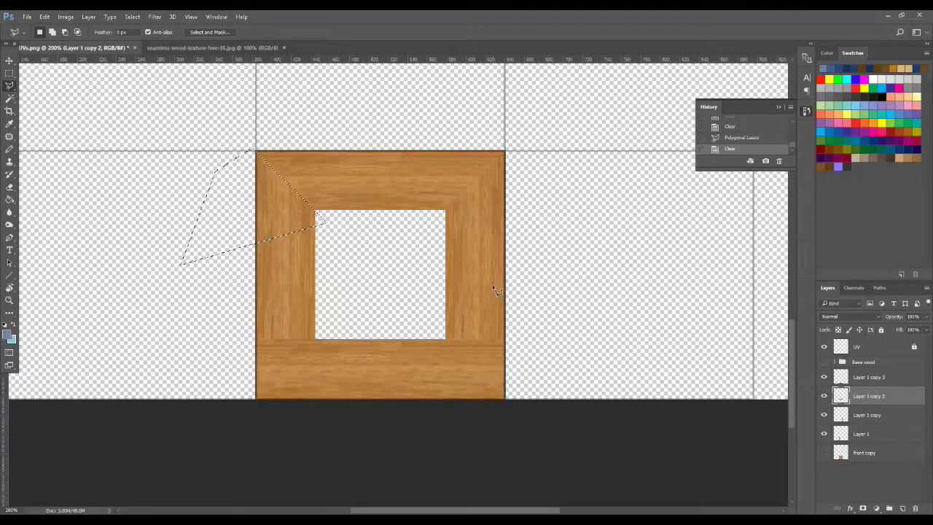
pyautogui.hotkey('ctrl', 'd')
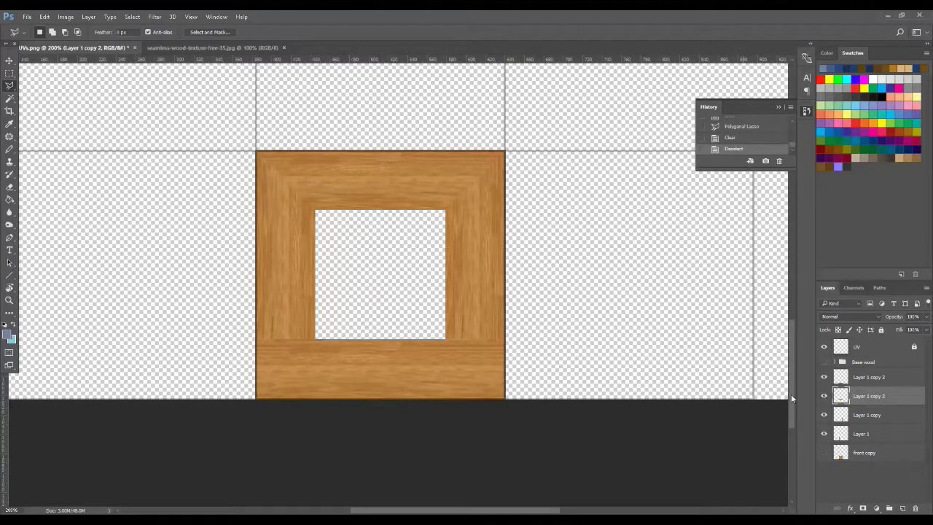
# - Miter the left end of the lower plank, layer "Layer 1 copy 3", by clearing the area above the corner diagonal
pyautogui.click(860, 380)
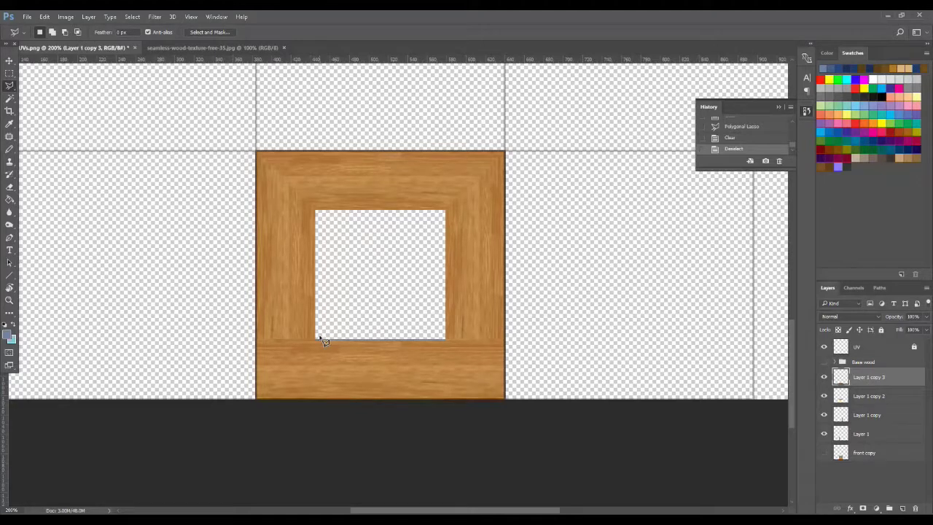
pyautogui.click(239, 415)
pyautogui.click(185, 361)
pyautogui.click(225, 293)
pyautogui.click(316, 337)
pyautogui.press('Delete')
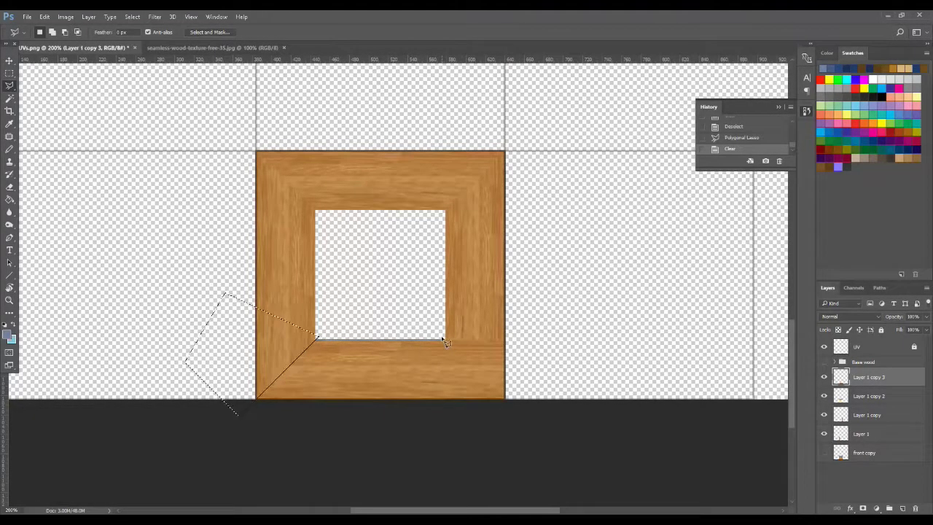
# - Miter the lower plank's right end by clearing the area above the diagonal at the lower-right corner, and remove the selection
pyautogui.hotkey('ctrl', '+')
pyautogui.hotkey('ctrl', '+')
pyautogui.moveTo(528, 474); pyautogui.dragTo(465, 355)
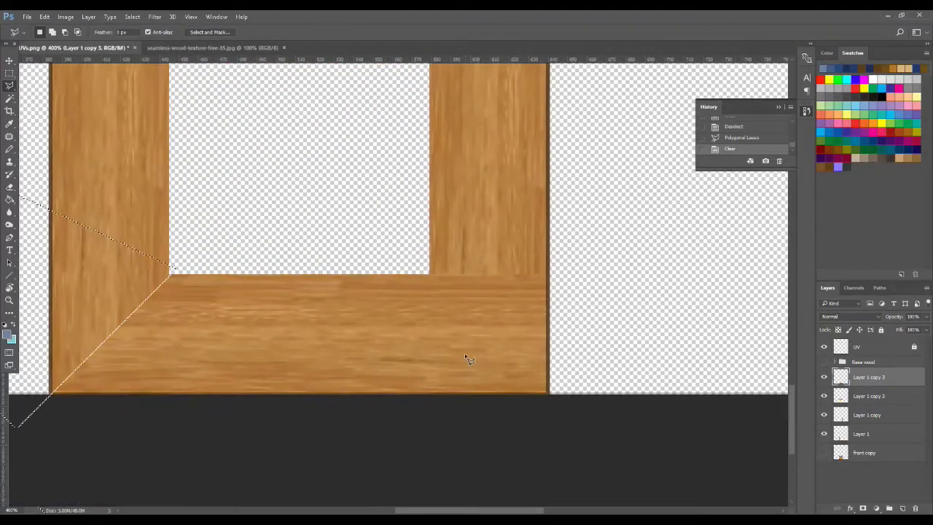
pyautogui.click(431, 275)
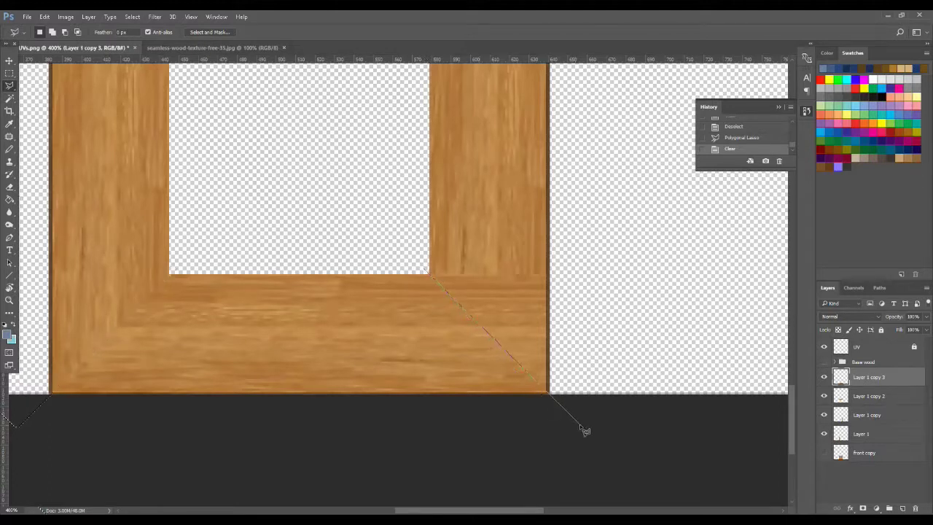
pyautogui.click(579, 422)
pyautogui.click(660, 270)
pyautogui.click(610, 195)
pyautogui.click(393, 207)
pyautogui.click(431, 276)
pyautogui.press('Delete')
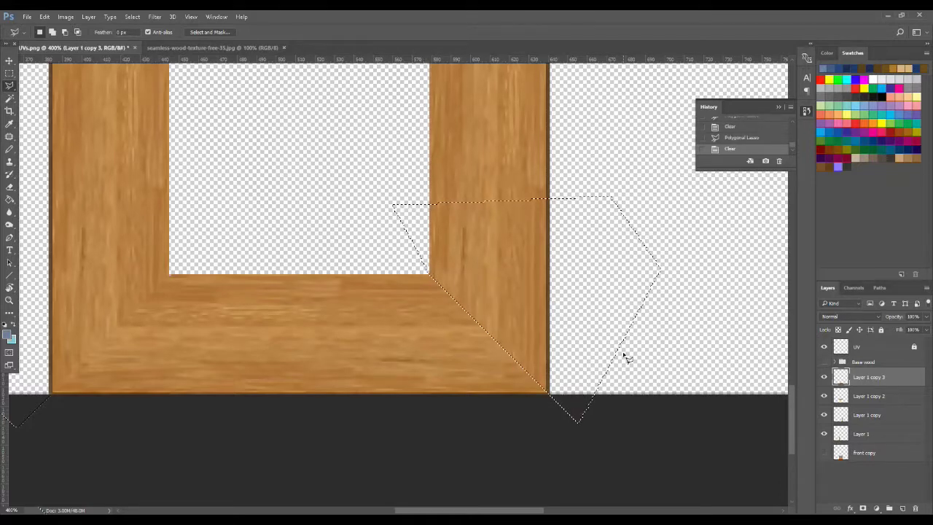
pyautogui.hotkey('ctrl', 'd')
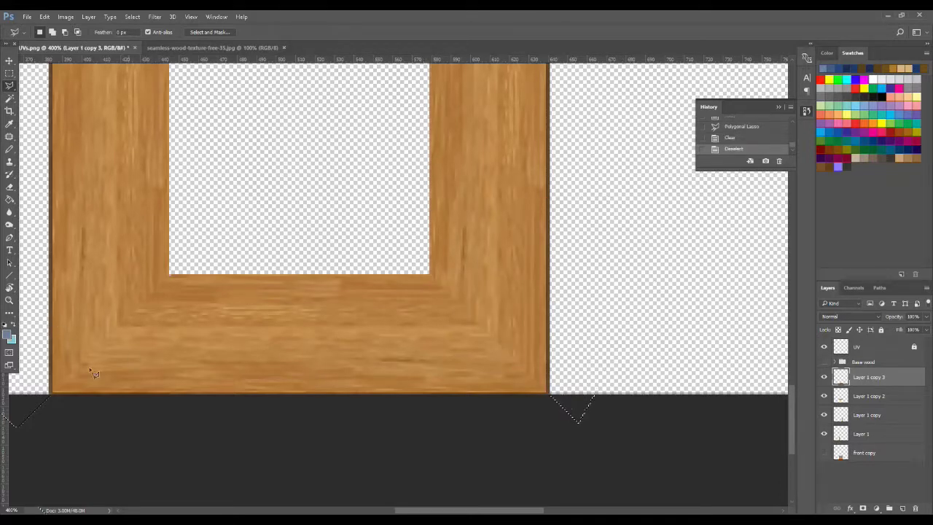
# - Inspect the mitered frame by hiding each of the four plank layers and showing them all again
pyautogui.click(8, 302)
pyautogui.keyDown('alt'); pyautogui.click(381, 338); pyautogui.keyUp('alt')
pyautogui.keyDown('alt'); pyautogui.click(374, 343); pyautogui.keyUp('alt')
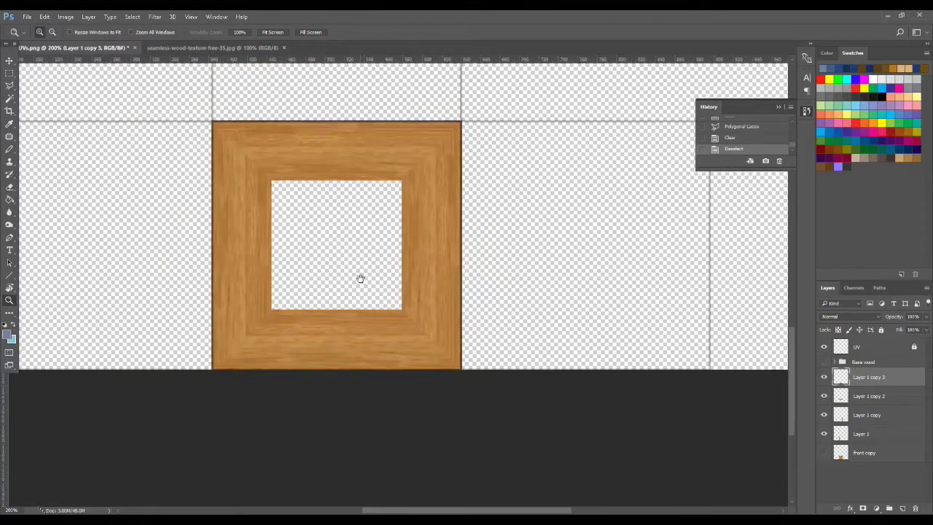
pyautogui.moveTo(360, 279); pyautogui.dragTo(440, 345)
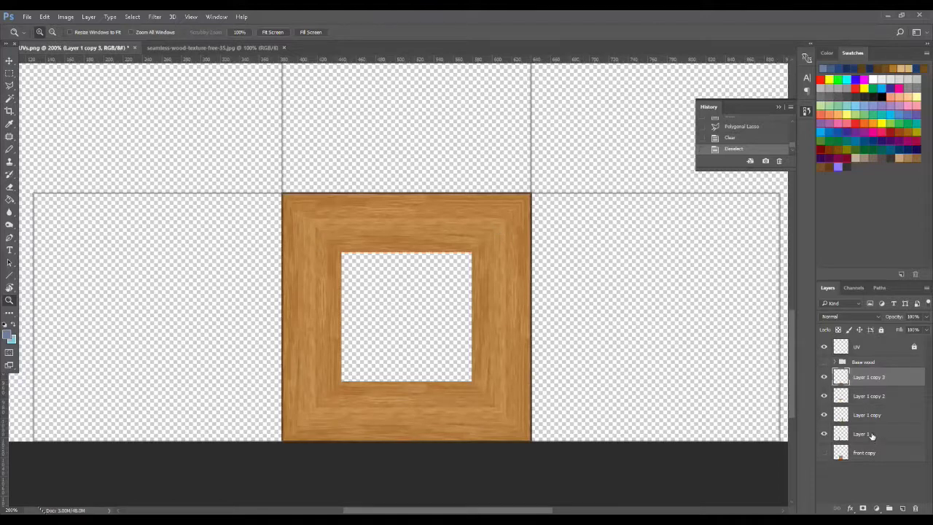
pyautogui.click(825, 434)
pyautogui.click(824, 414)
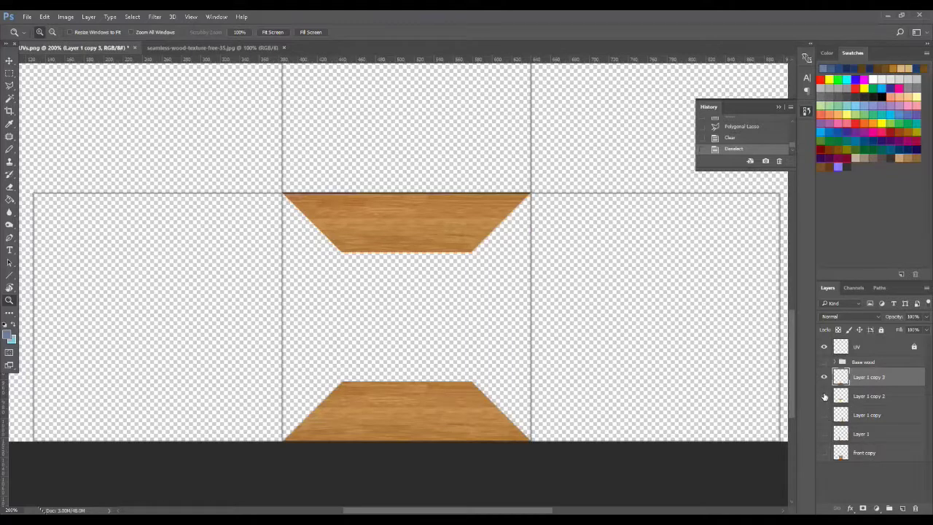
pyautogui.click(824, 396)
pyautogui.click(824, 378)
pyautogui.click(824, 379)
pyautogui.click(825, 396)
pyautogui.click(824, 415)
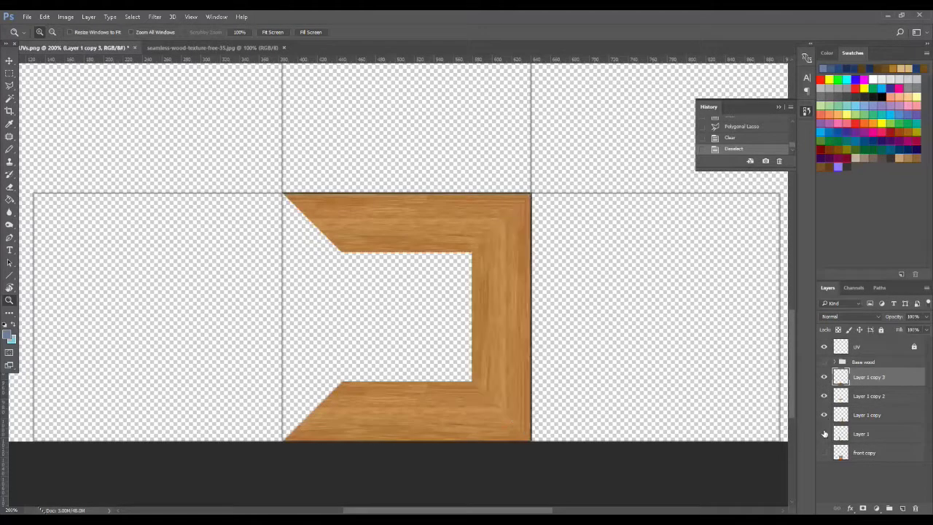
pyautogui.click(825, 434)
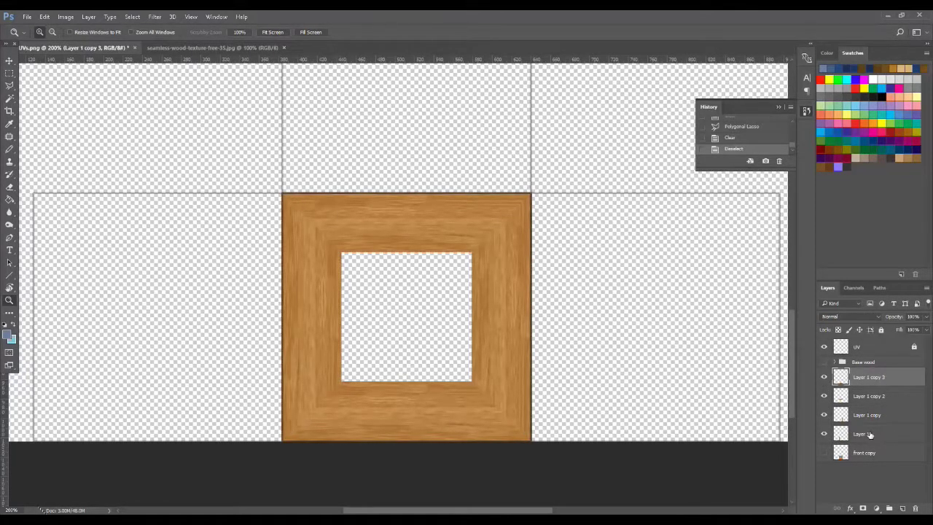
# - Merge the four plank layers from "Layer 1" through "Layer 1 copy 3" into a single layer
pyautogui.keyDown('shift'); pyautogui.click(862, 435); pyautogui.keyUp('shift')
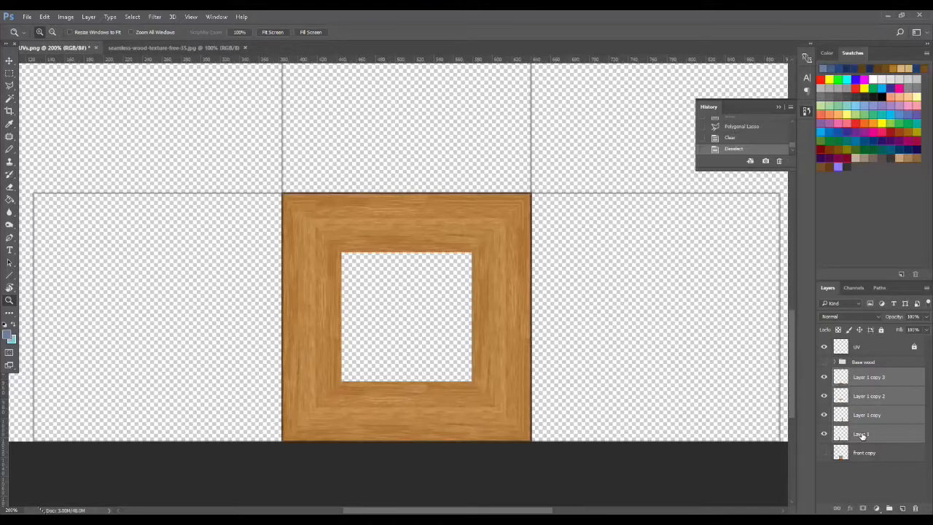
pyautogui.rightClick(862, 435)
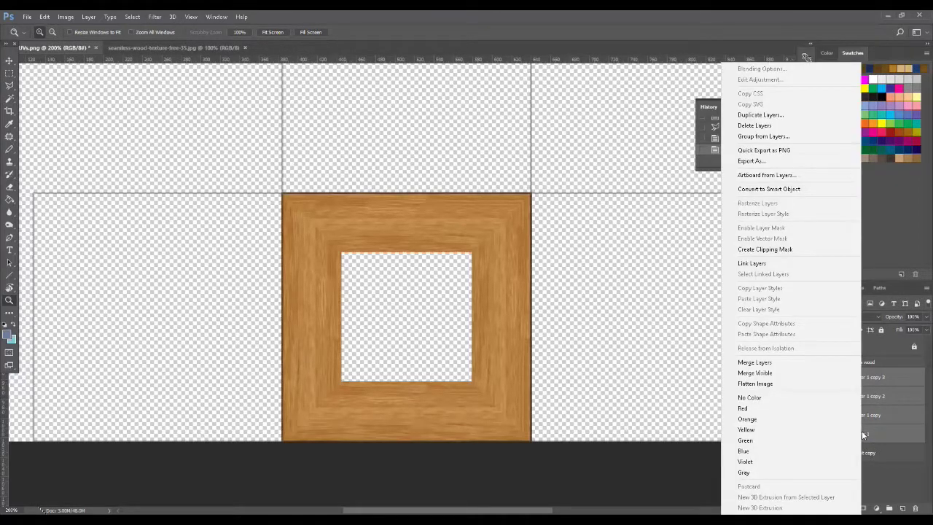
pyautogui.rightClick(894, 388)
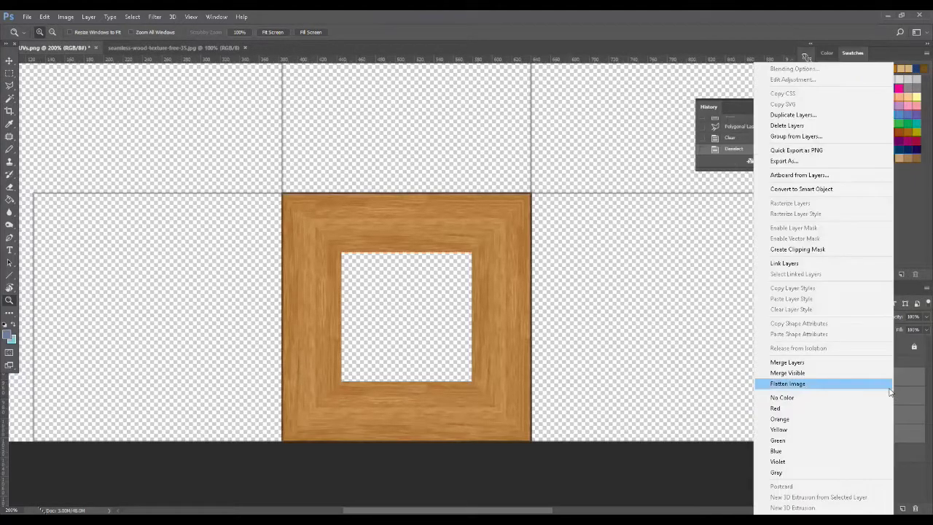
pyautogui.click(928, 403)
pyautogui.hotkey('ctrl', 'e')
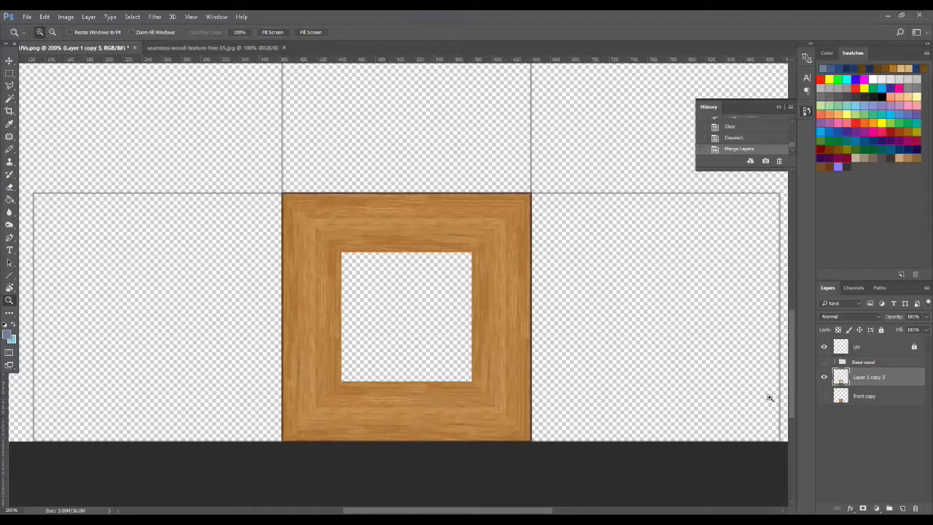
# - Show the front copy layer beneath the frame and rename the merged frame layer as "border"
pyautogui.click(824, 396)
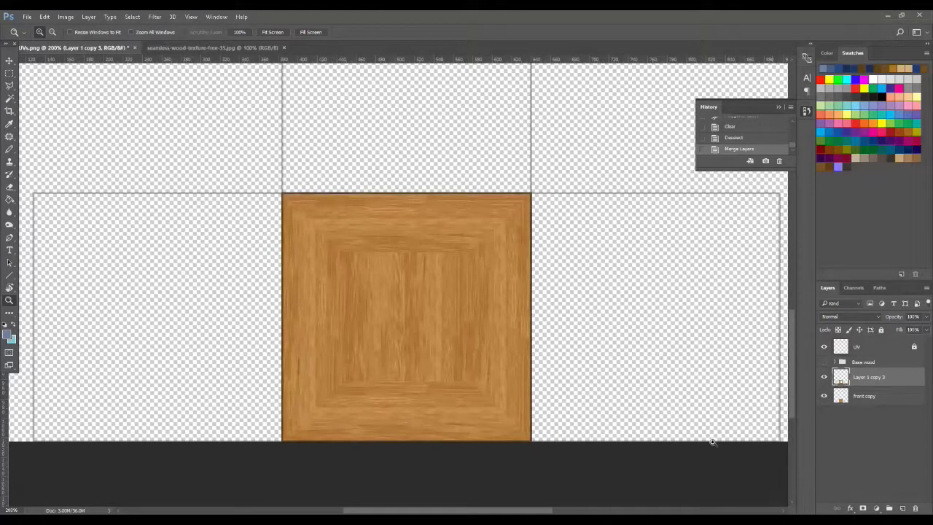
pyautogui.doubleClick(867, 377)
pyautogui.write('border')
pyautogui.press('Return')
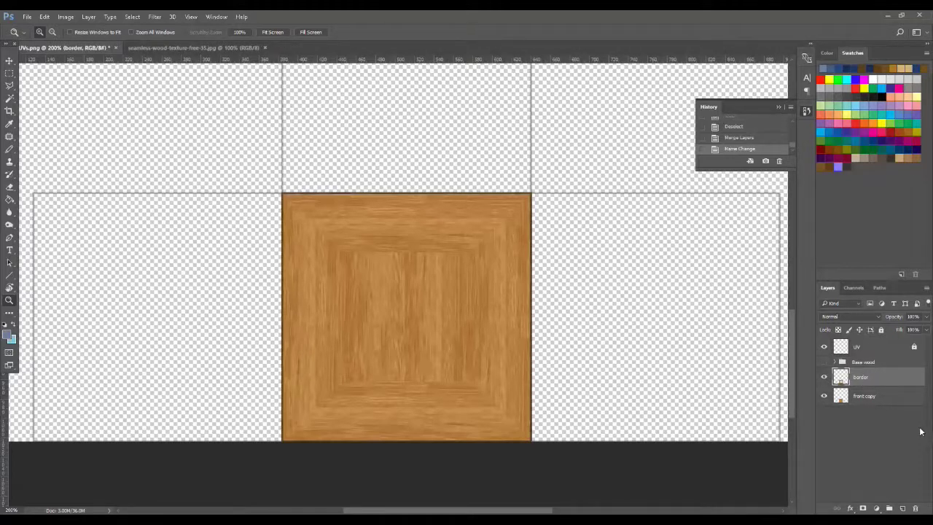
# - Add a Bevel & Emboss effect to the border layer with depth about 344%, size 1 px and light angle -90°
pyautogui.click(851, 509)
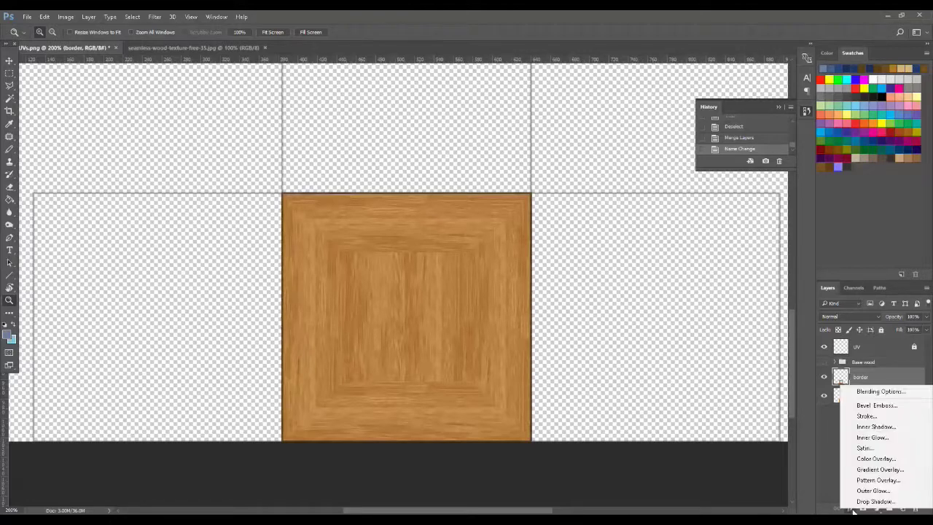
pyautogui.click(876, 405)
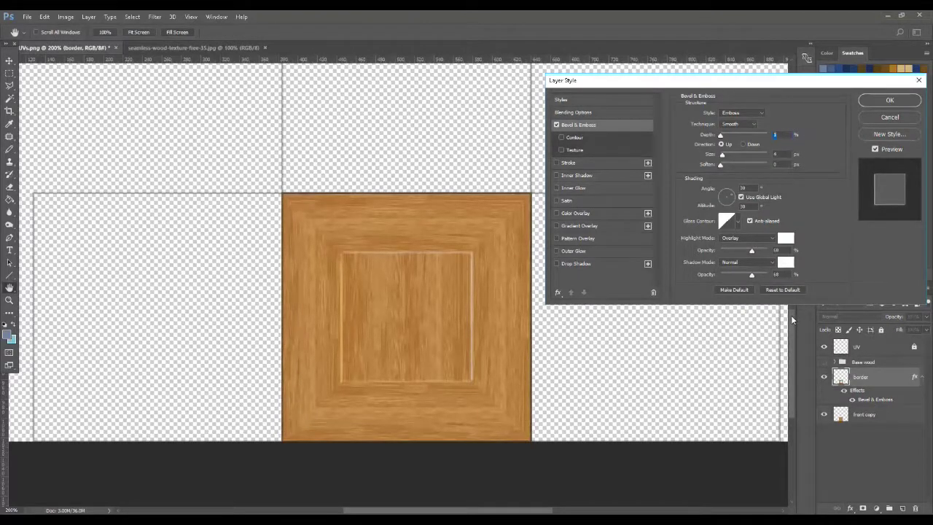
pyautogui.moveTo(717, 89); pyautogui.dragTo(723, 88)
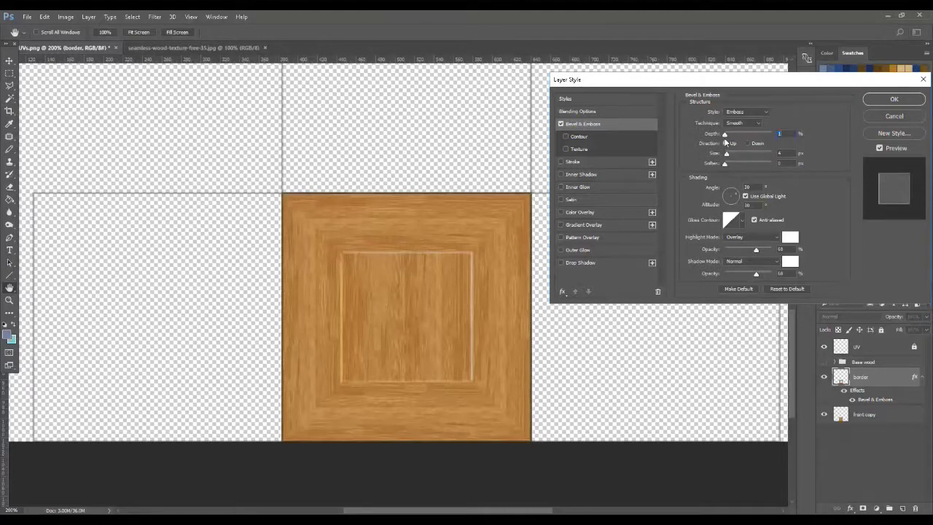
pyautogui.moveTo(727, 136)
pyautogui.mouseDown()
pyautogui.moveTo(741, 137)
pyautogui.moveTo(733, 143)
pyautogui.mouseUp()
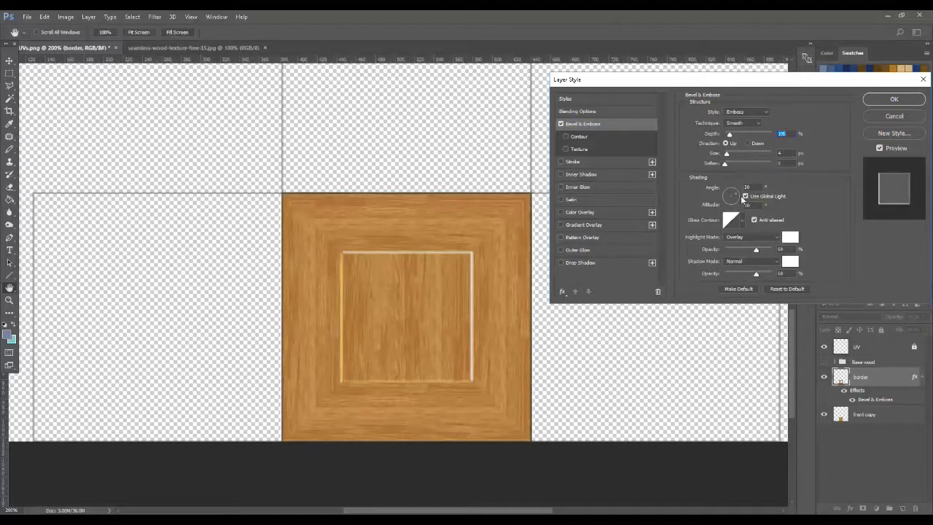
pyautogui.moveTo(734, 199); pyautogui.dragTo(732, 200)
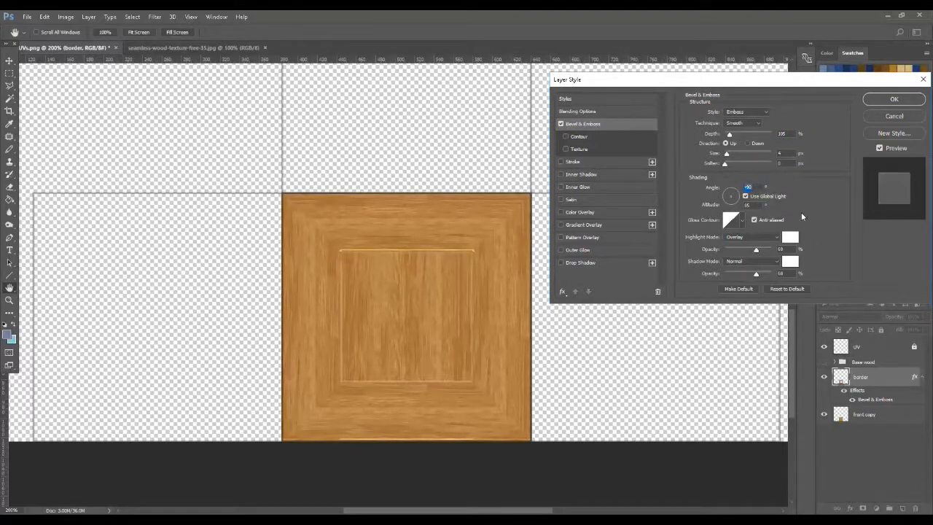
pyautogui.moveTo(727, 157); pyautogui.dragTo(703, 163)
pyautogui.moveTo(730, 135)
pyautogui.mouseDown()
pyautogui.moveTo(751, 138)
pyautogui.moveTo(742, 142)
pyautogui.mouseUp()
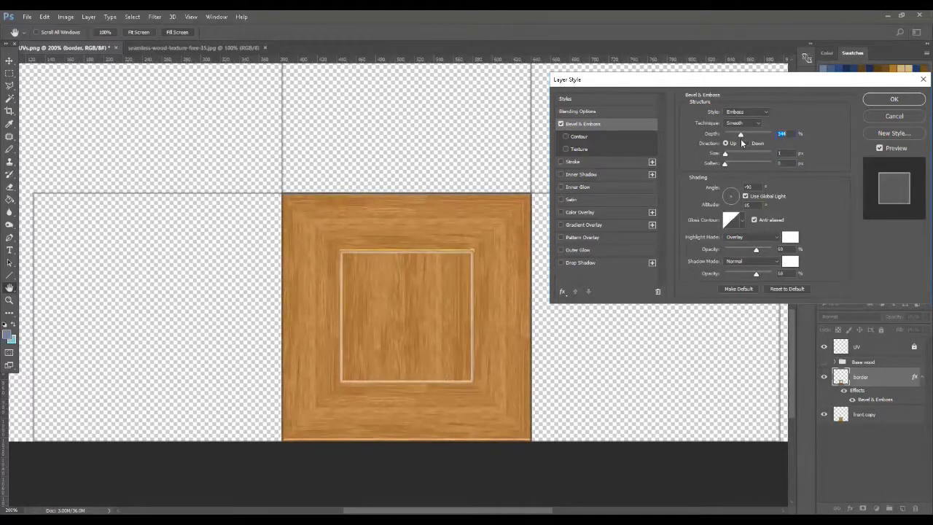
# - Compare the wooden frame with and without Bevel & Emboss by switching the effect off and on repeatedly
pyautogui.click(561, 123)
pyautogui.click(561, 124)
pyautogui.click(561, 125)
pyautogui.click(561, 125)
pyautogui.click(561, 125)
pyautogui.click(562, 125)
pyautogui.click(561, 124)
pyautogui.click(561, 125)
pyautogui.click(561, 125)
pyautogui.click(561, 125)
pyautogui.click(562, 125)
pyautogui.click(561, 125)
pyautogui.click(561, 125)
pyautogui.click(561, 125)
pyautogui.click(561, 125)
pyautogui.click(562, 125)
# - Add a drop shadow to the border layer with opacity about 35%, spread about 15% and size about 16 px
pyautogui.click(560, 264)
pyautogui.click(583, 263)
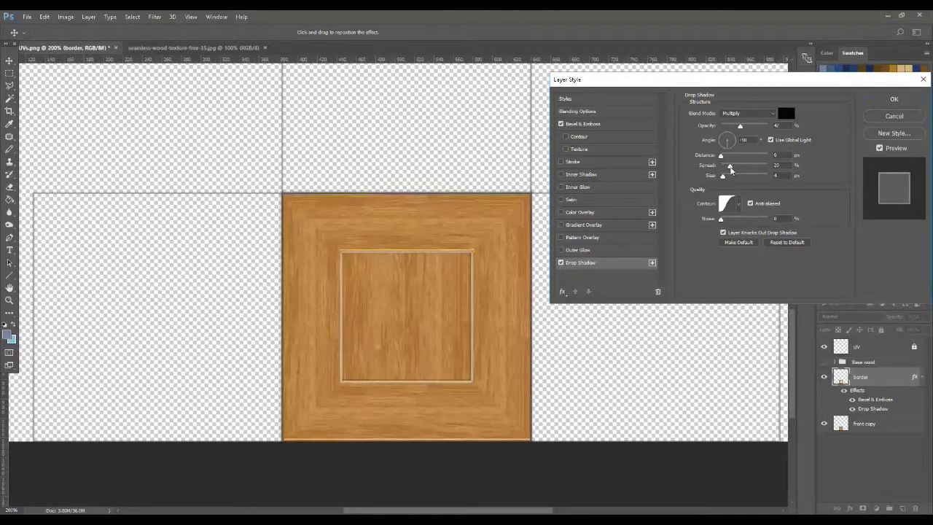
pyautogui.moveTo(722, 155); pyautogui.dragTo(727, 179)
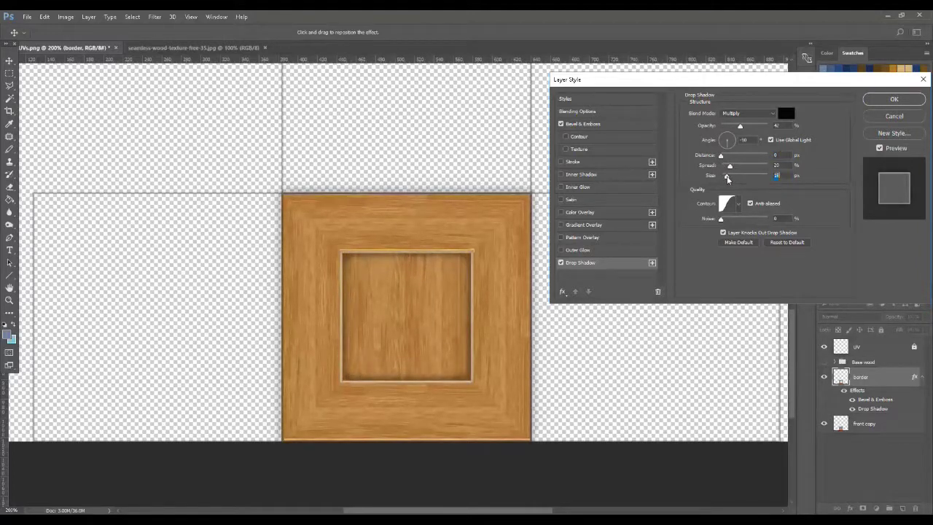
pyautogui.moveTo(731, 168)
pyautogui.mouseDown()
pyautogui.moveTo(720, 170)
pyautogui.moveTo(742, 171)
pyautogui.moveTo(728, 174)
pyautogui.mouseUp()
pyautogui.moveTo(741, 132)
pyautogui.mouseDown()
pyautogui.moveTo(729, 132)
pyautogui.moveTo(738, 133)
pyautogui.mouseUp()
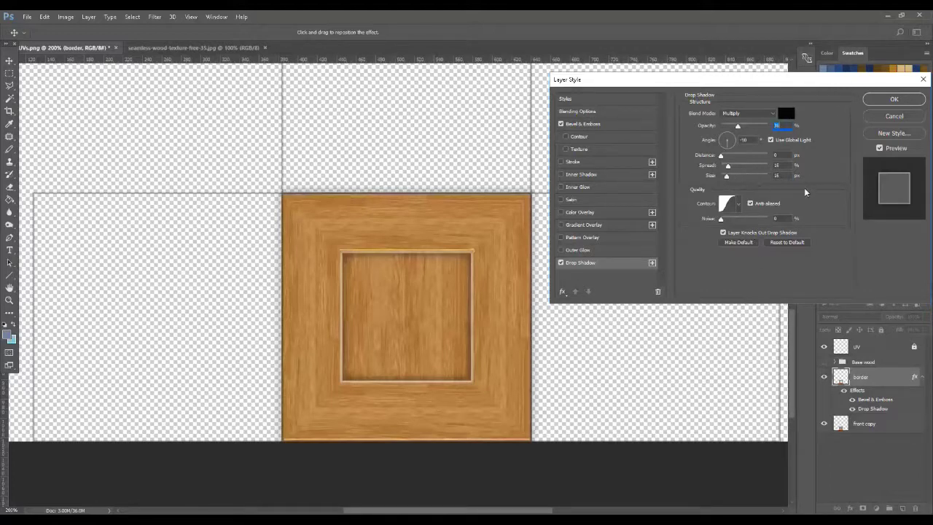
# - Compare the crate face with and without the previewed effects, and apply the layer style to the border layer
pyautogui.click(879, 148)
pyautogui.click(880, 148)
pyautogui.click(880, 148)
pyautogui.click(881, 148)
pyautogui.click(880, 148)
pyautogui.click(880, 147)
pyautogui.click(879, 148)
pyautogui.click(880, 148)
pyautogui.click(881, 148)
pyautogui.click(882, 148)
pyautogui.click(895, 103)
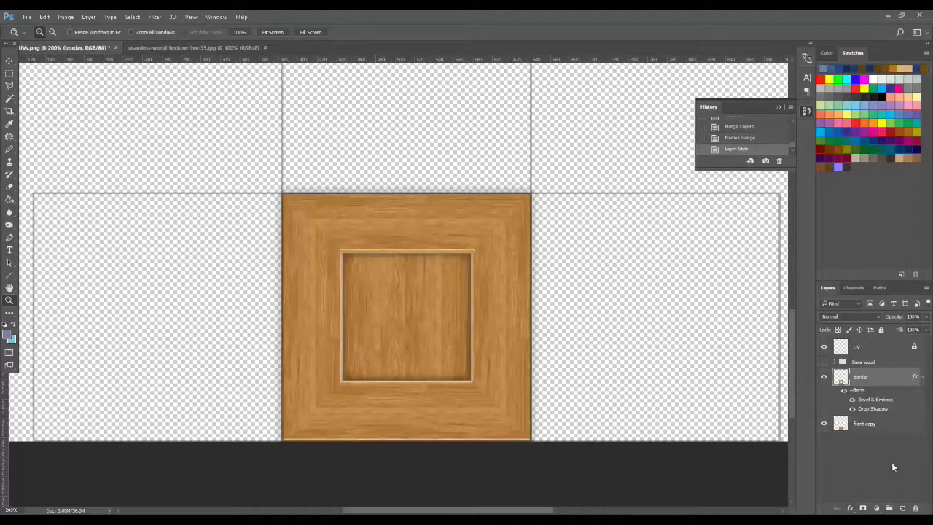
# - Add a new layer above the border layer and set the foreground color to black (000000)
pyautogui.click(902, 508)
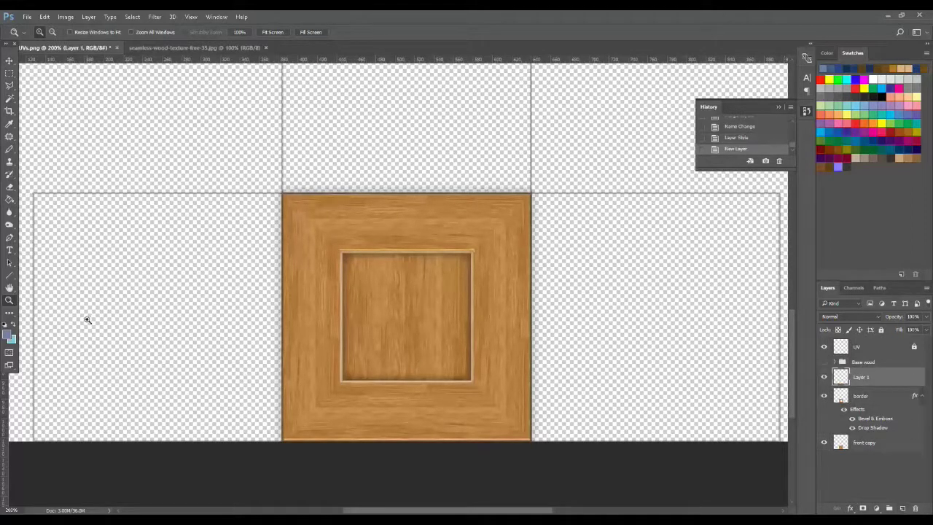
pyautogui.click(7, 339)
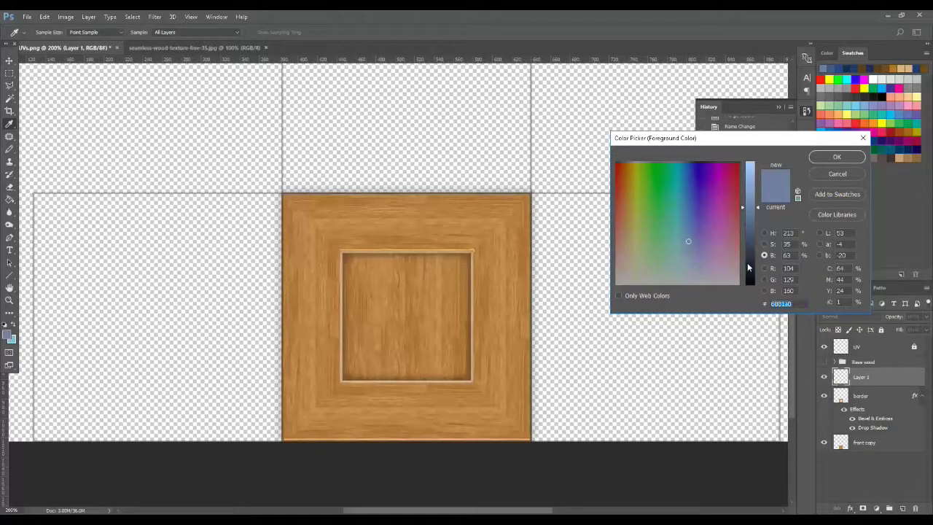
pyautogui.moveTo(756, 262); pyautogui.dragTo(787, 317)
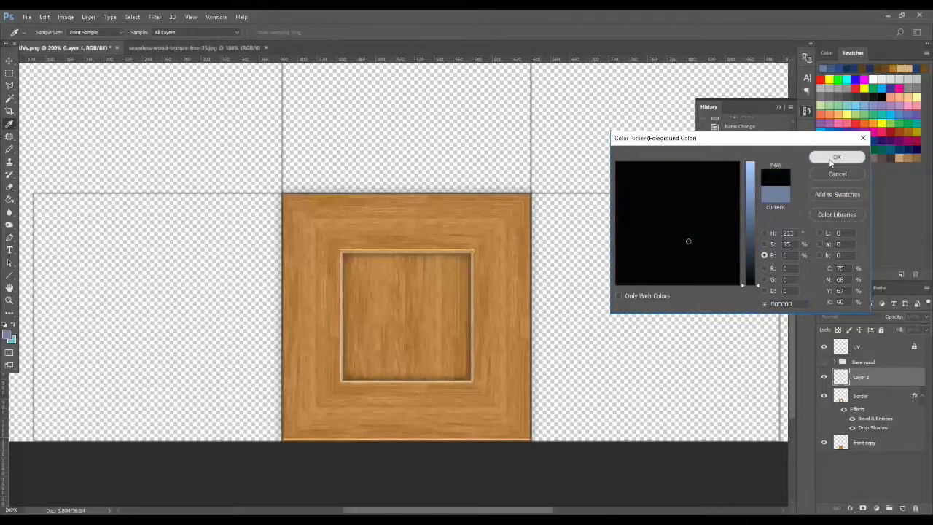
pyautogui.click(832, 160)
# - Draw four 2 px black diagonal lines along the mitered joints, connecting the frame's inner and outer corners
pyautogui.click(9, 277)
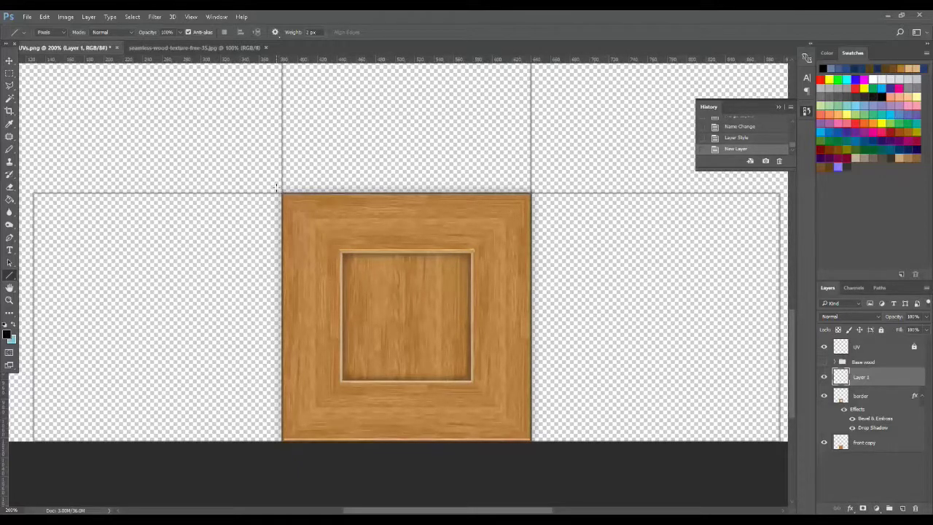
pyautogui.moveTo(279, 191); pyautogui.dragTo(342, 252)
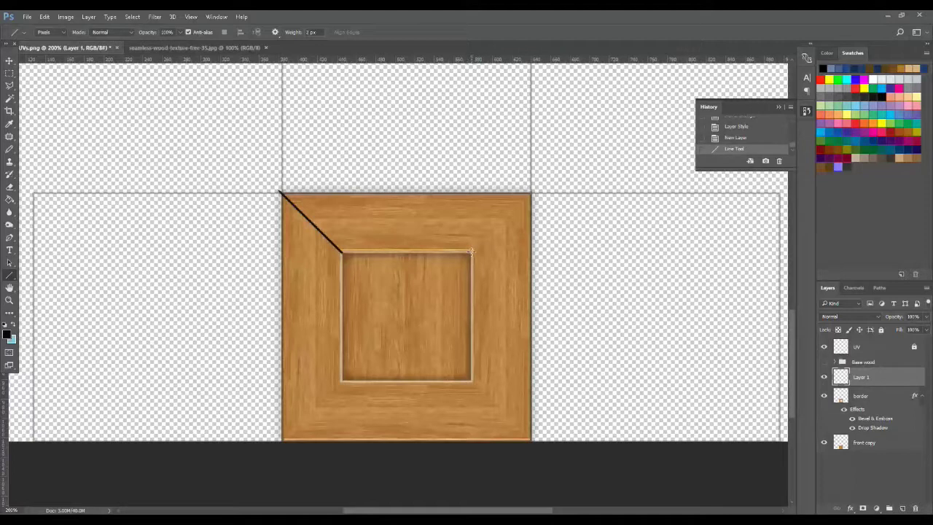
pyautogui.moveTo(472, 252); pyautogui.dragTo(531, 193)
pyautogui.moveTo(471, 381); pyautogui.dragTo(530, 440)
pyautogui.moveTo(341, 380); pyautogui.dragTo(281, 440)
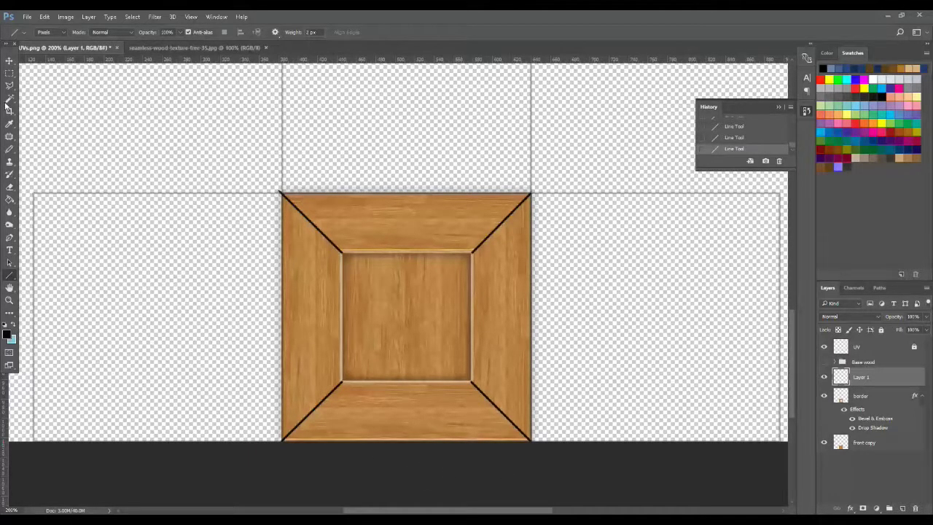
# - Clear the parts of the diagonal lines that extend outside the front face square, and remove the selection
pyautogui.click(9, 73)
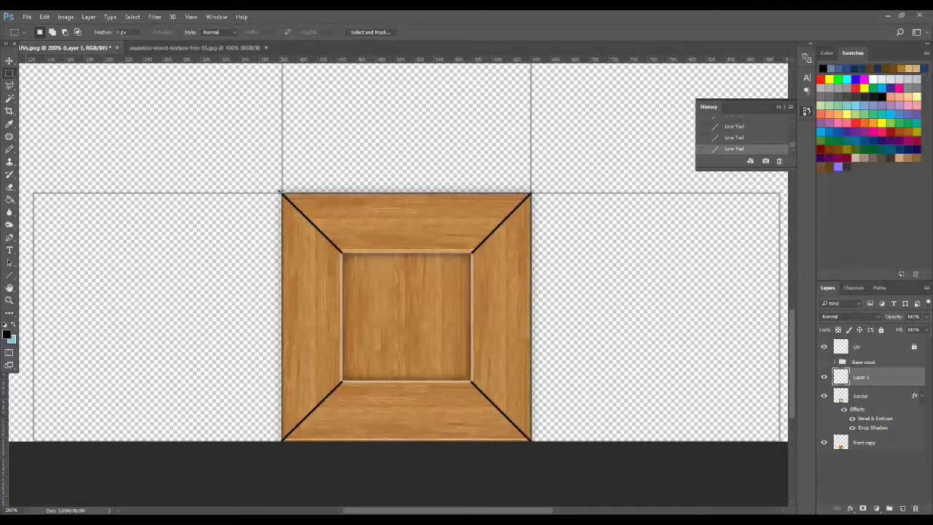
pyautogui.moveTo(282, 191); pyautogui.dragTo(530, 442)
pyautogui.click(132, 17)
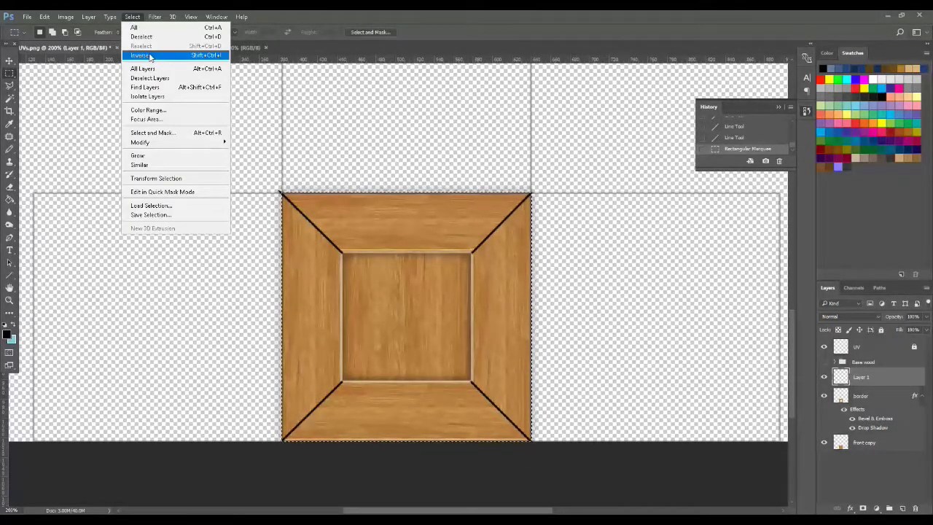
pyautogui.click(206, 60)
pyautogui.press('Delete')
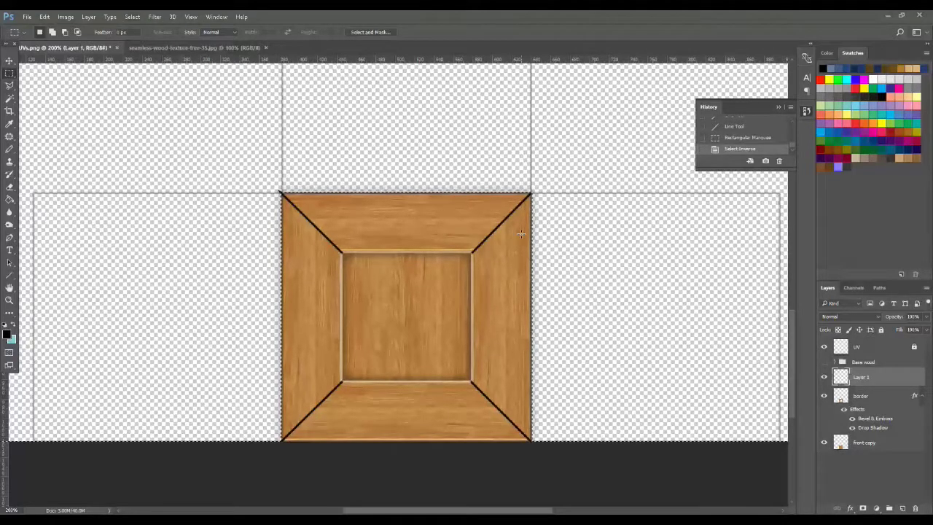
pyautogui.hotkey('ctrl', 'd')
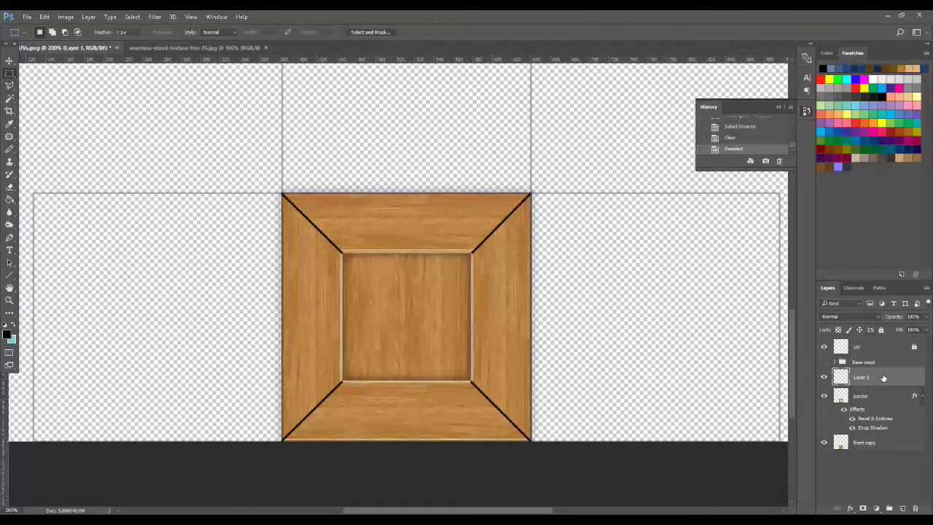
# - Apply a Gaussian Blur to a duplicate of the diagonal line layer, with the original Layer 1 hidden
pyautogui.moveTo(871, 378); pyautogui.dragTo(902, 508)
pyautogui.click(824, 396)
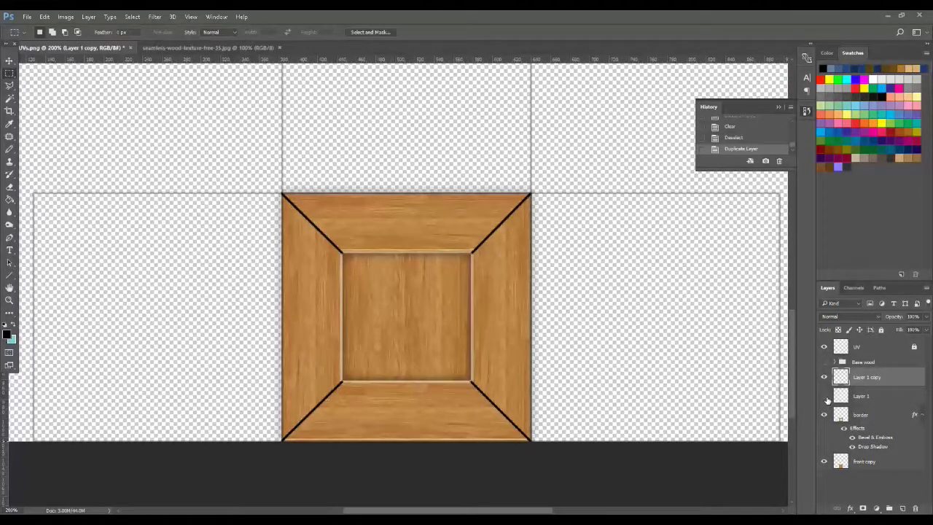
pyautogui.click(154, 17)
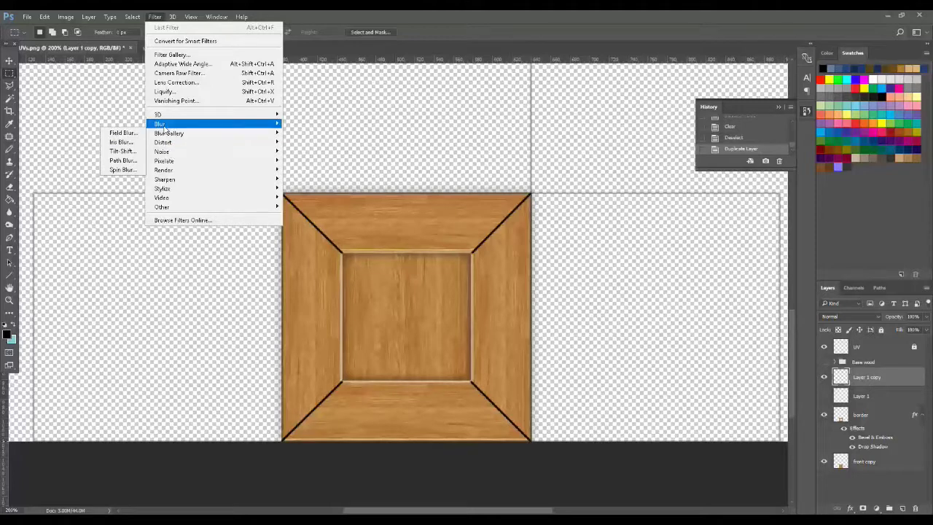
pyautogui.moveTo(164, 125)
pyautogui.click(119, 161)
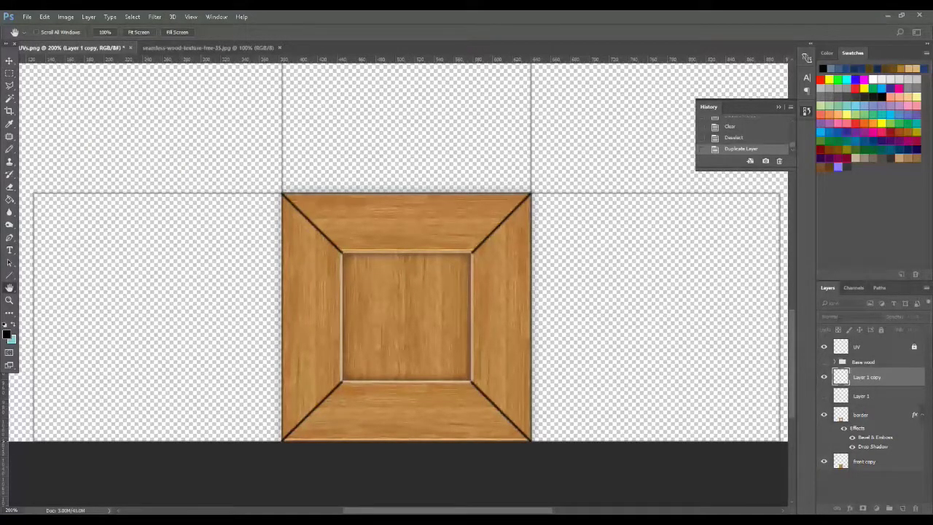
pyautogui.moveTo(575, 330); pyautogui.dragTo(581, 332)
pyautogui.click(694, 202)
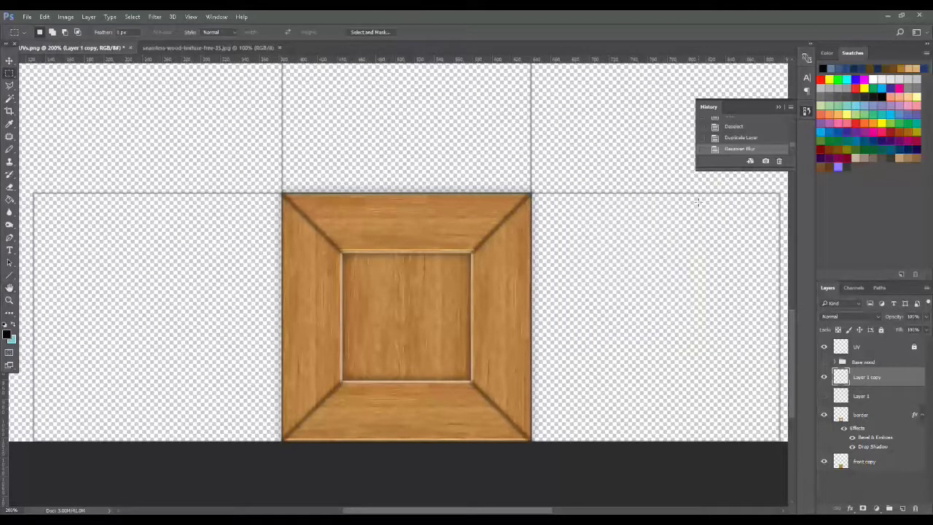
# - Try several blend modes on the blurred line layer, including Color Burn, Dissolve and Darken
pyautogui.click(847, 317)
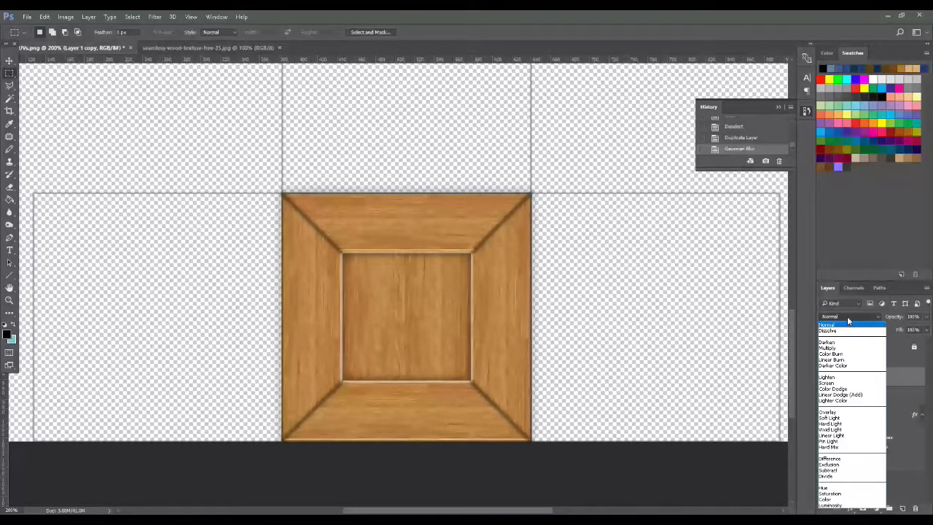
pyautogui.click(847, 317)
pyautogui.press('Down')
pyautogui.press('Down')
pyautogui.press('Down')
pyautogui.press('Down')
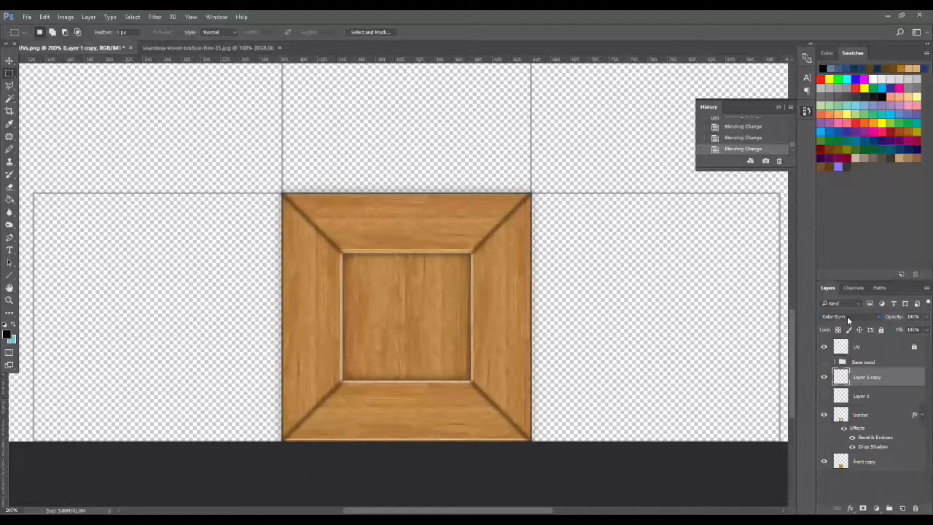
pyautogui.press('Up')
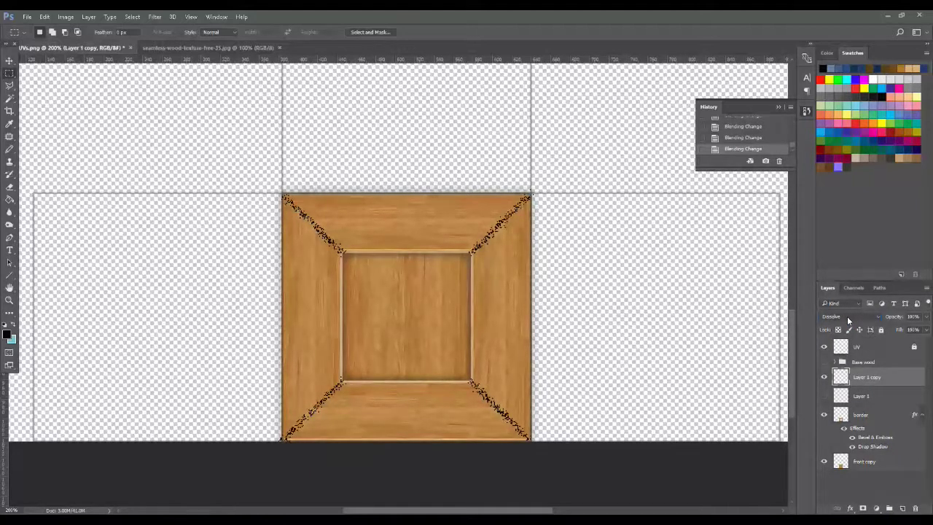
pyautogui.click(847, 317)
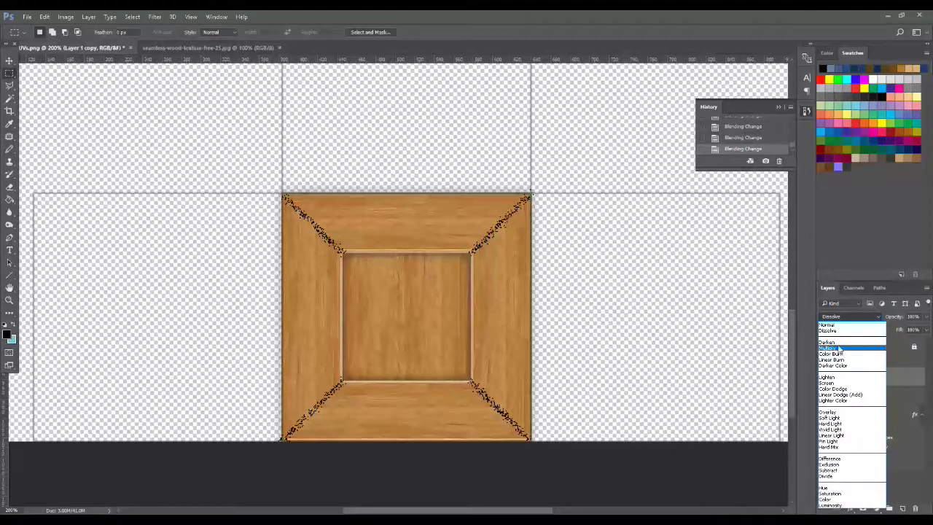
pyautogui.click(838, 342)
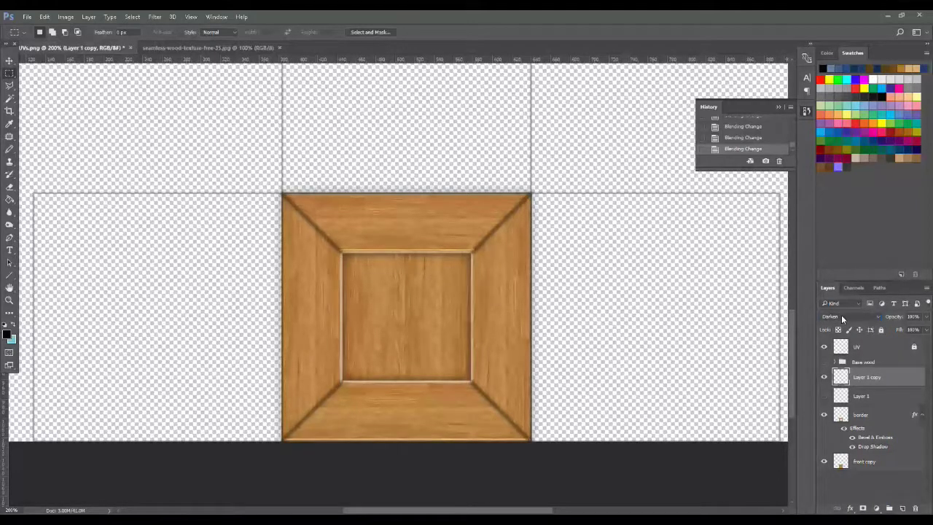
# - Try the Lighten and Color Burn blend modes on the blurred copy of the diagonal lines
pyautogui.click(841, 314)
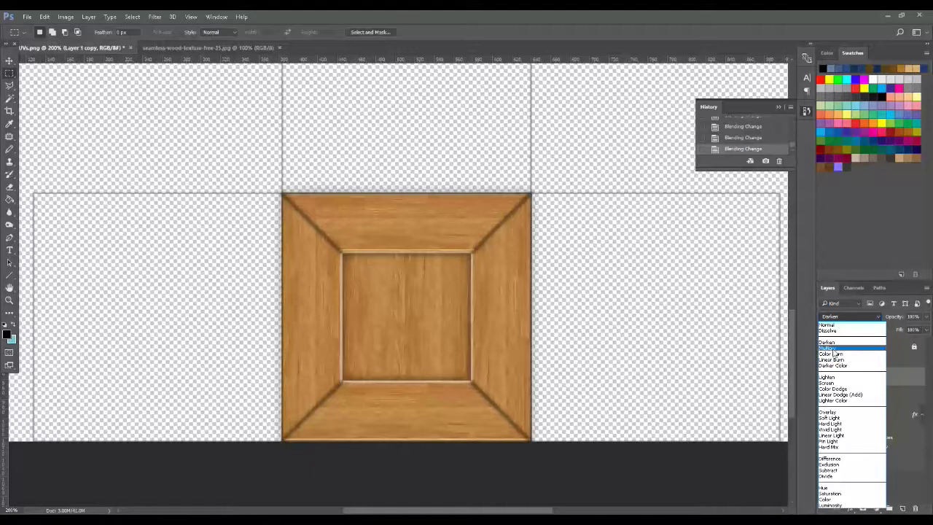
pyautogui.click(836, 376)
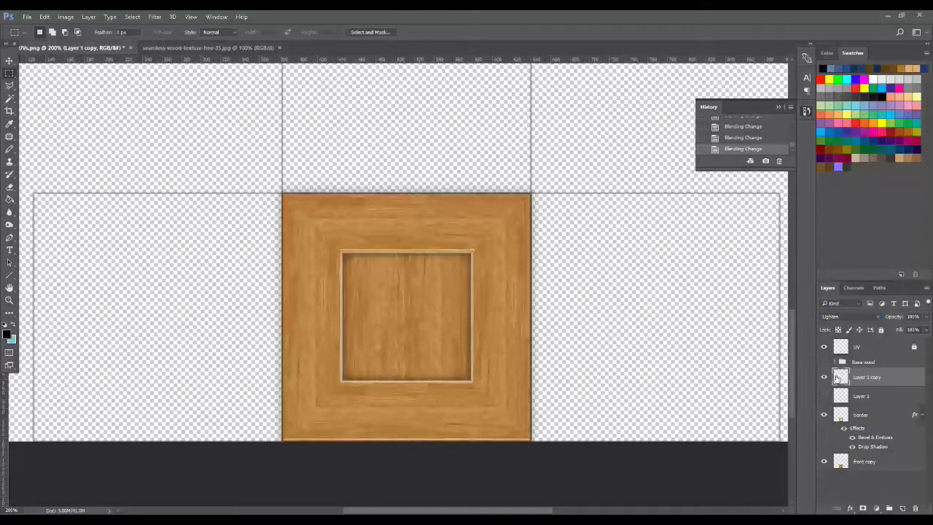
pyautogui.click(845, 348)
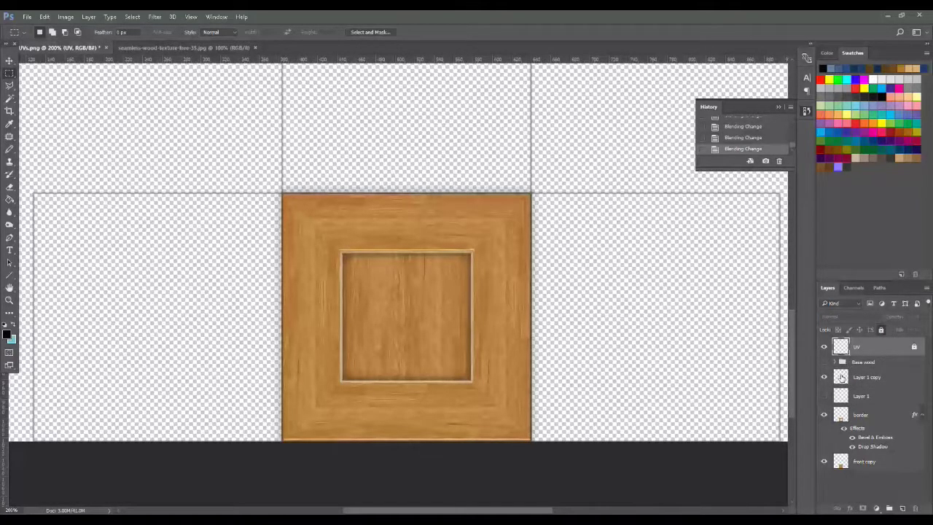
pyautogui.click(853, 375)
pyautogui.click(857, 318)
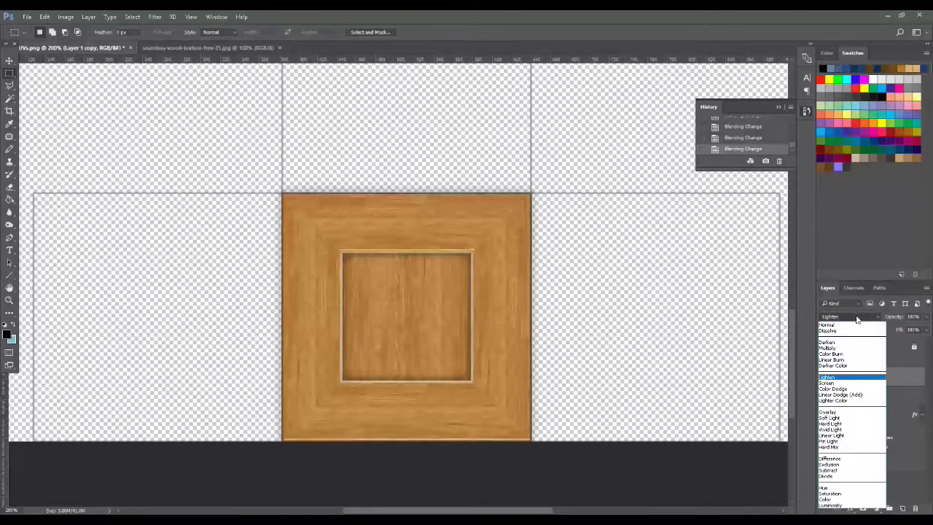
pyautogui.click(839, 354)
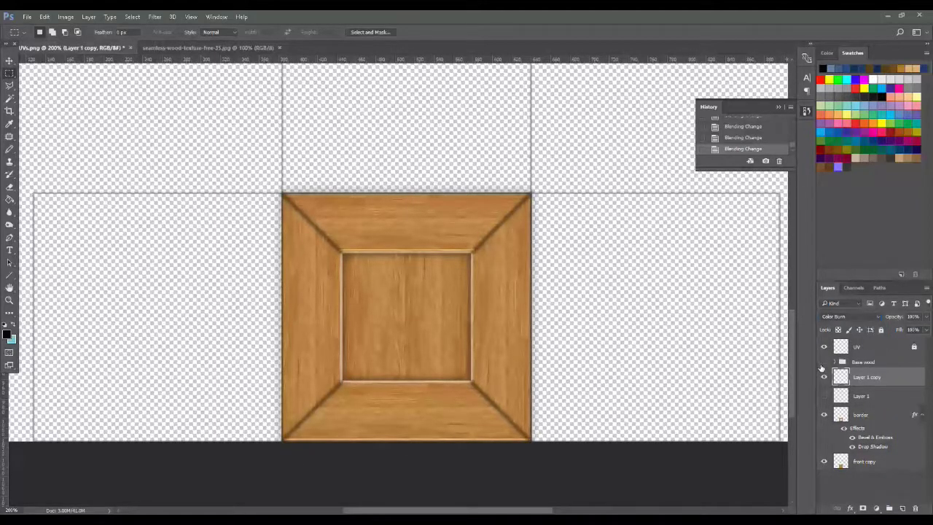
# - Set the blurred diagonal line layer, Layer 1 copy, to the Multiply blend mode with opacity about 62%
pyautogui.click(850, 318)
pyautogui.click(840, 325)
pyautogui.click(847, 314)
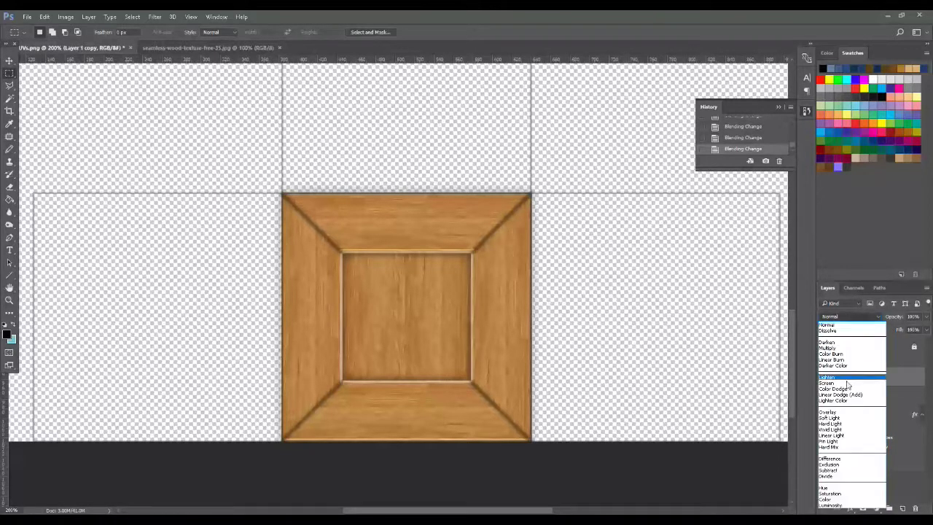
pyautogui.click(838, 350)
pyautogui.click(858, 345)
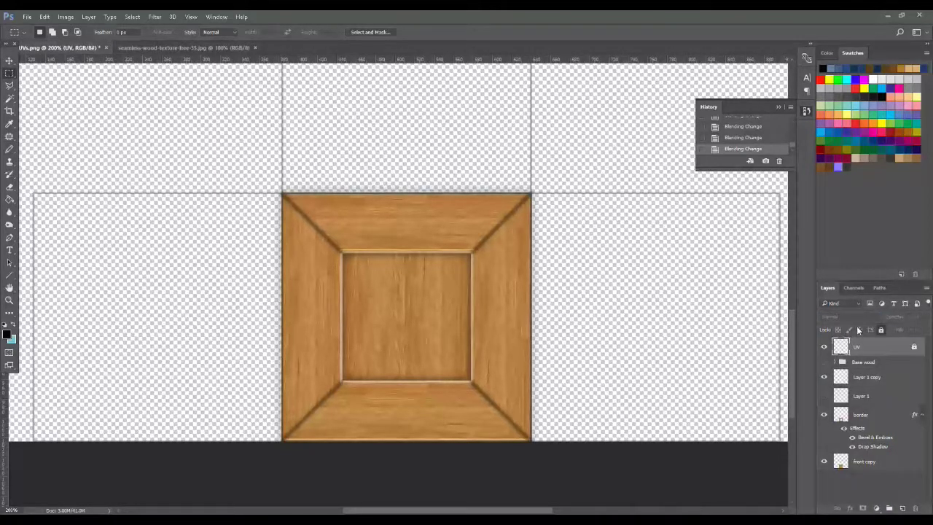
pyautogui.click(866, 377)
pyautogui.click(927, 318)
pyautogui.moveTo(925, 328); pyautogui.dragTo(909, 333)
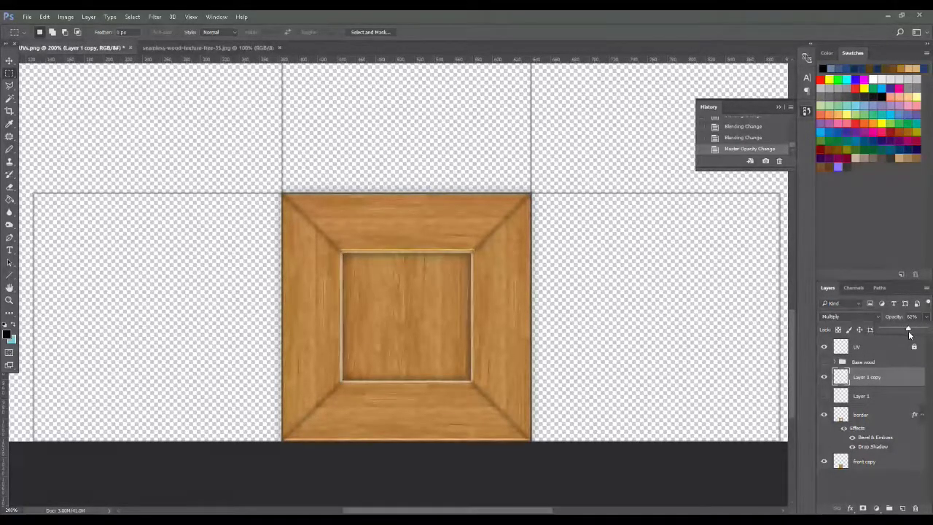
# - Show the sharp diagonal lines on Layer 1 and lower that layer's opacity to 12%
pyautogui.click(866, 398)
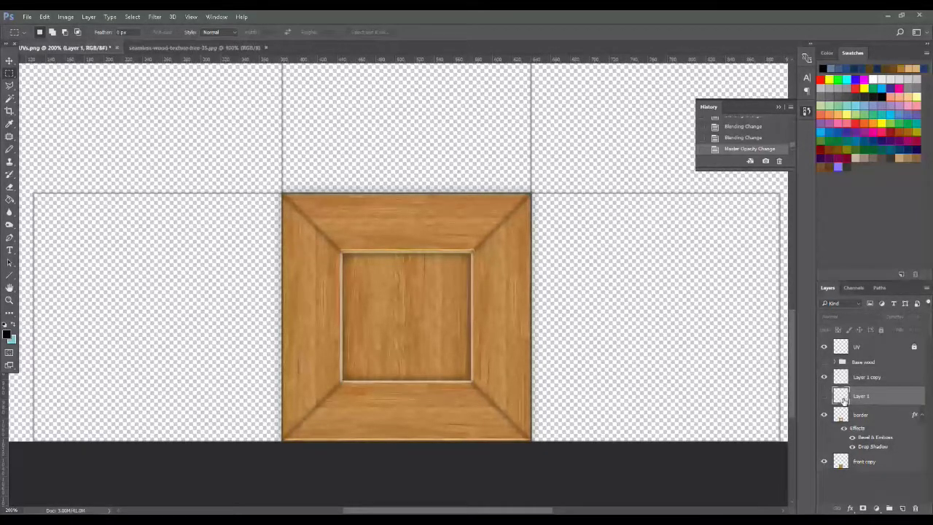
pyautogui.click(824, 396)
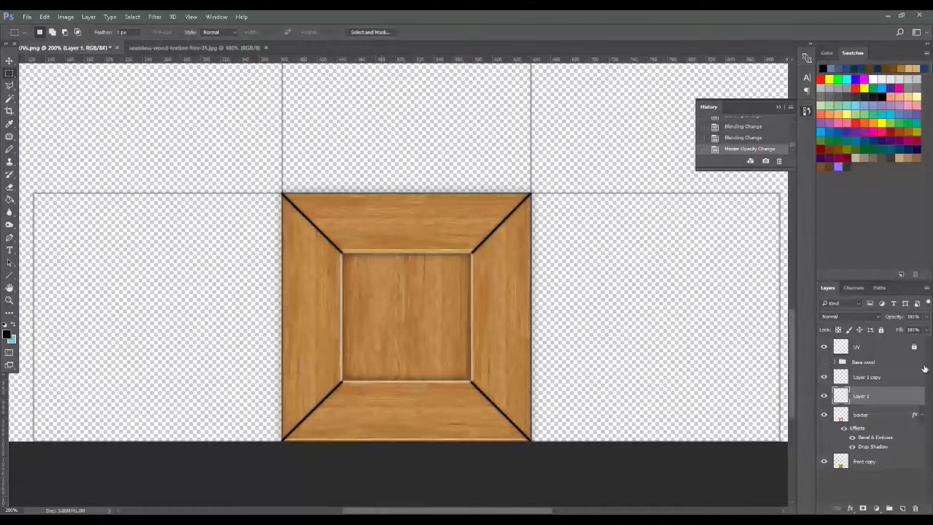
pyautogui.click(926, 317)
pyautogui.click(905, 331)
pyautogui.moveTo(905, 331); pyautogui.dragTo(889, 331)
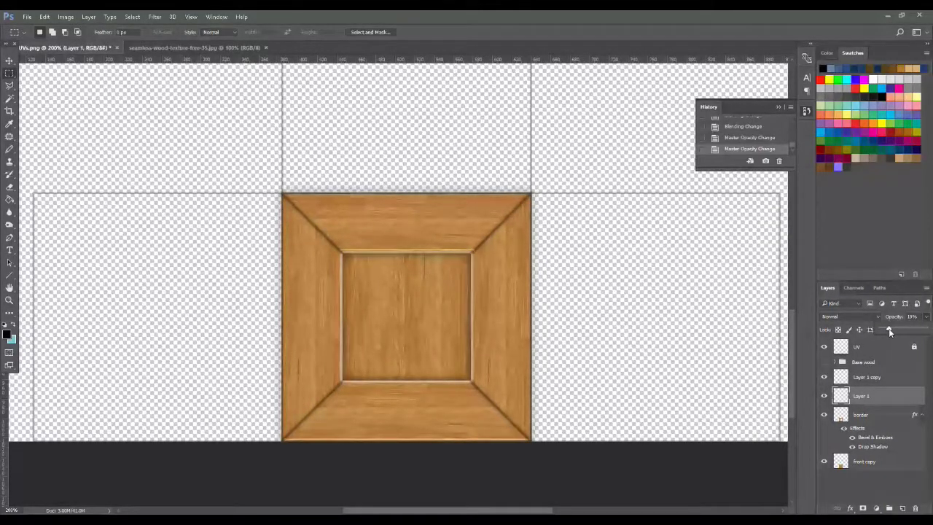
pyautogui.moveTo(889, 331); pyautogui.dragTo(887, 331)
# - Merge Layer 1 with its blurred copy and rename the merged layer mitre
pyautogui.press('v')
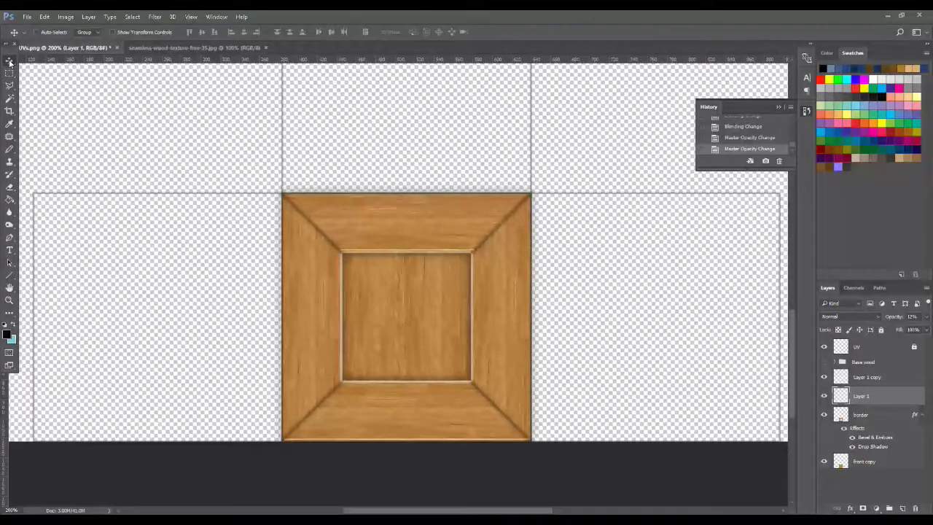
pyautogui.keyDown('shift'); pyautogui.click(863, 378); pyautogui.keyUp('shift')
pyautogui.hotkey('ctrl', 'e')
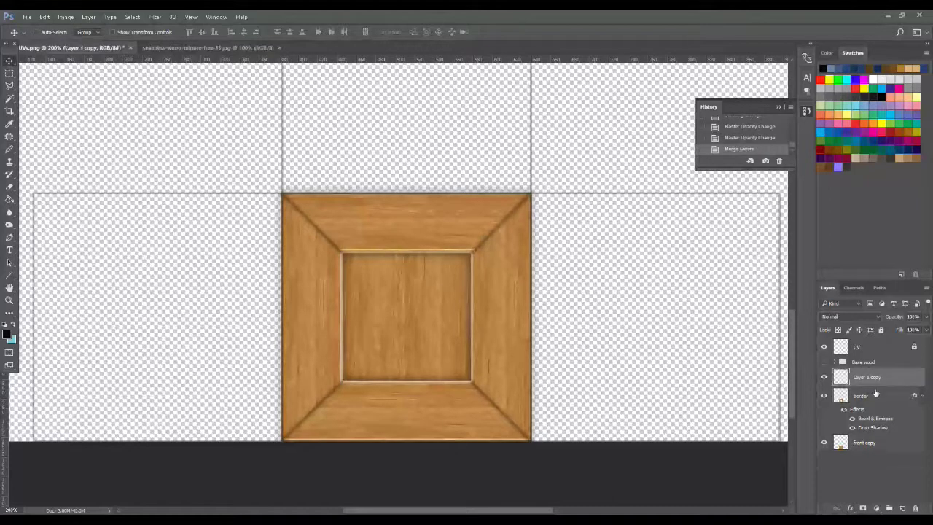
pyautogui.doubleClick(869, 378)
pyautogui.write('mitre')
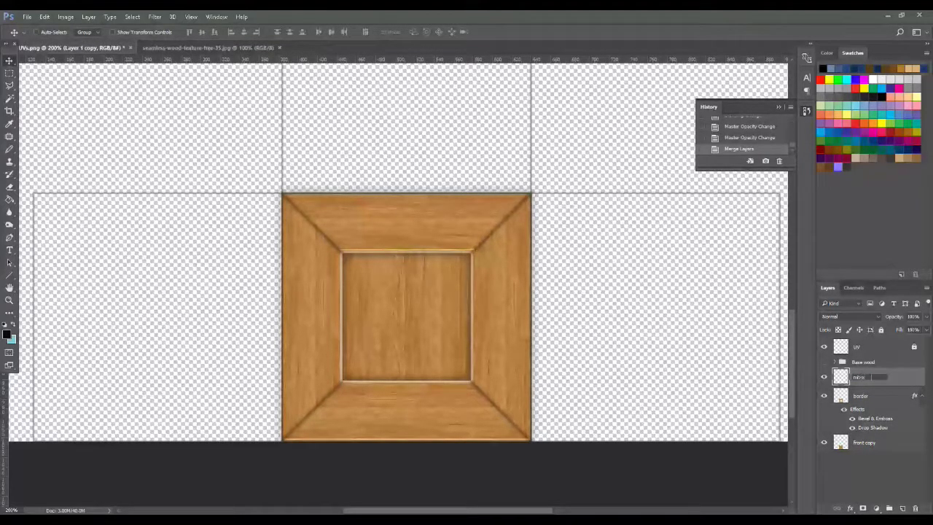
pyautogui.press('Return')
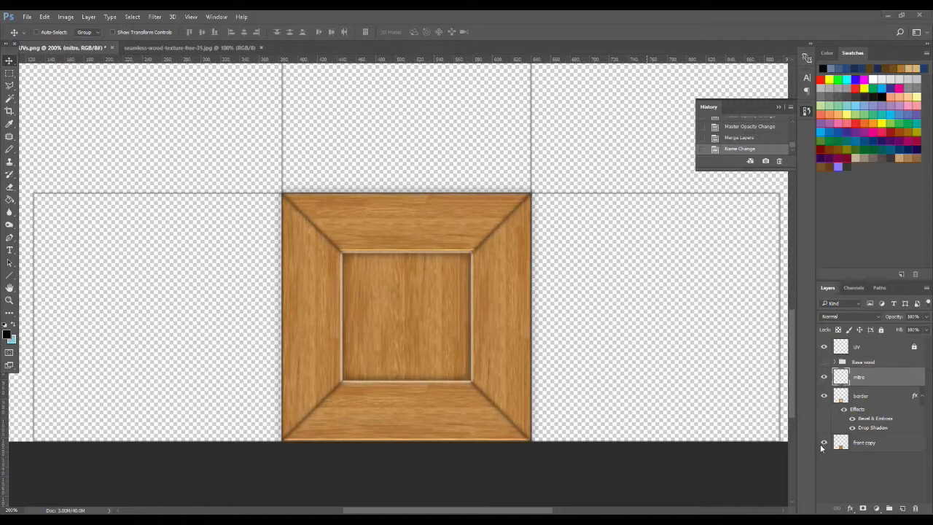
# - Hide the mitre and border layers, and copy a full-height vertical strip from the left side of front copy onto a new layer
pyautogui.click(825, 377)
pyautogui.click(824, 396)
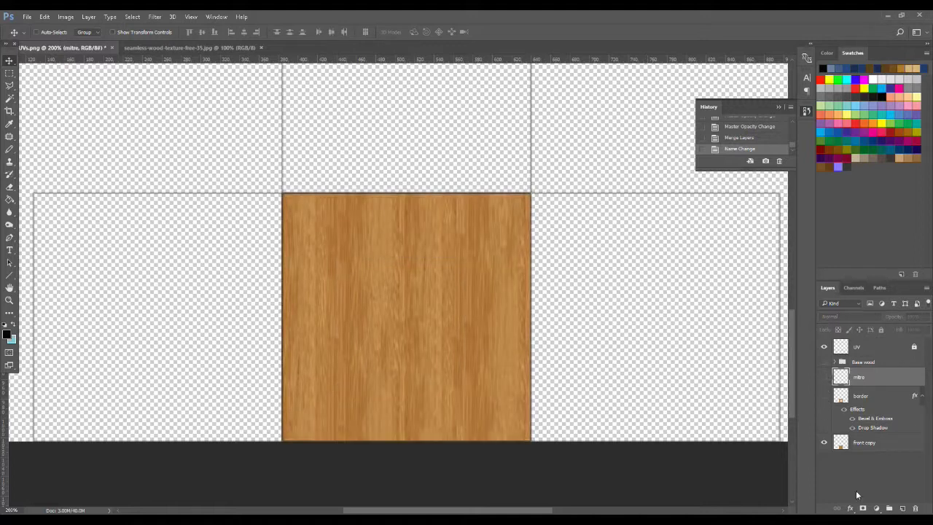
pyautogui.click(862, 445)
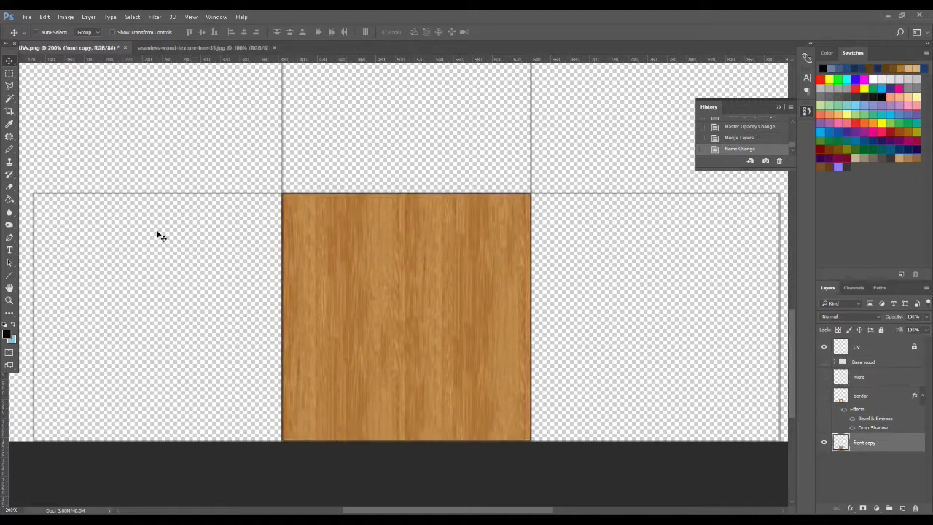
pyautogui.click(9, 73)
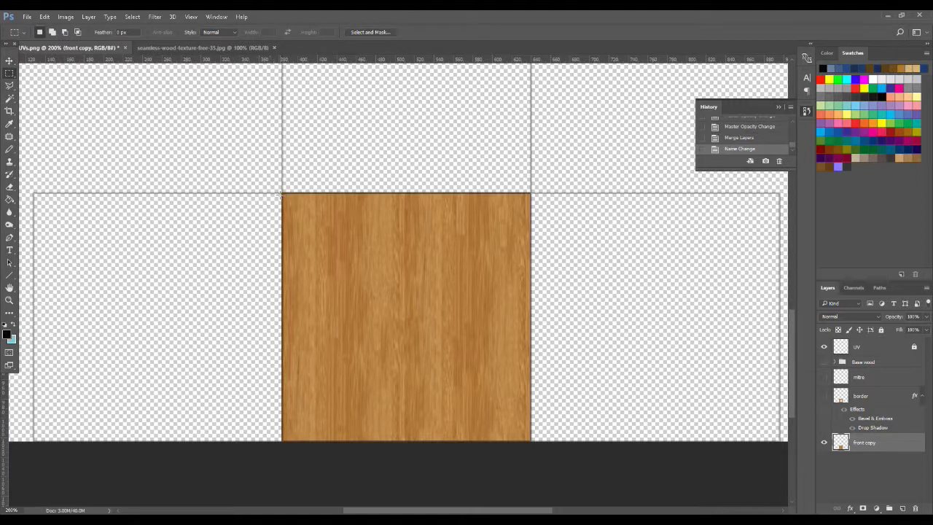
pyautogui.moveTo(281, 189); pyautogui.dragTo(350, 453)
pyautogui.hotkey('ctrl', 'c')
pyautogui.hotkey('ctrl', 'v')
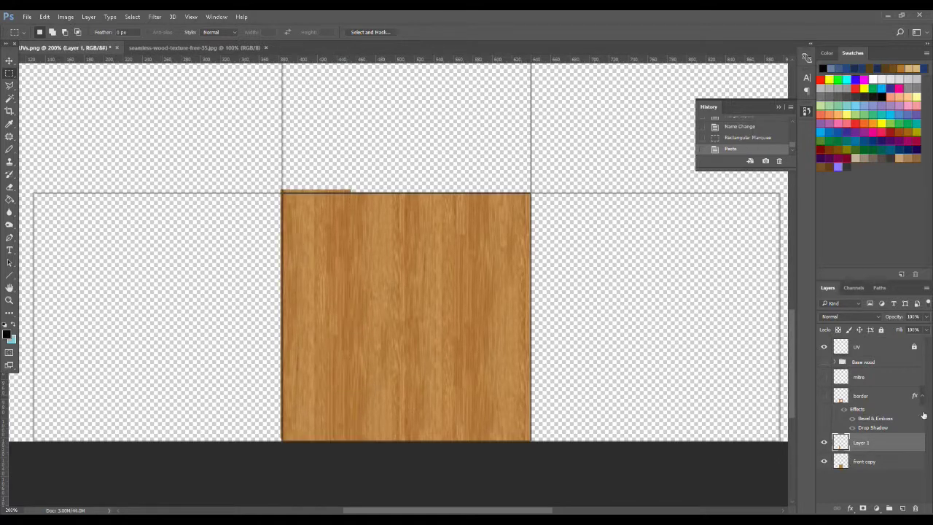
# - Hide the front copy layer and shift the pasted wood strip down to align with the top edge of the front face
pyautogui.click(824, 461)
pyautogui.press('v')
pyautogui.moveTo(329, 323); pyautogui.dragTo(329, 330)
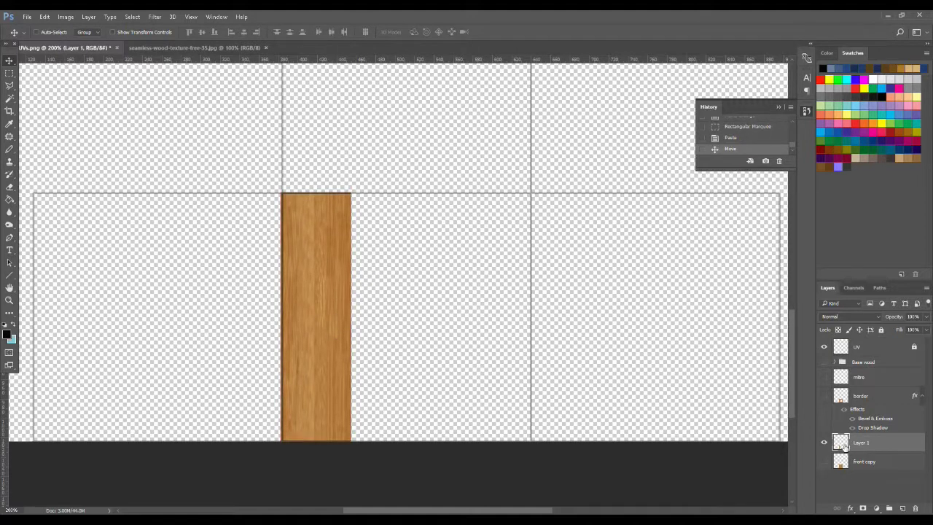
# - Add Bevel & Emboss and Drop Shadow effects to the wood strip, raising the bevel depth to about 630%
pyautogui.click(850, 508)
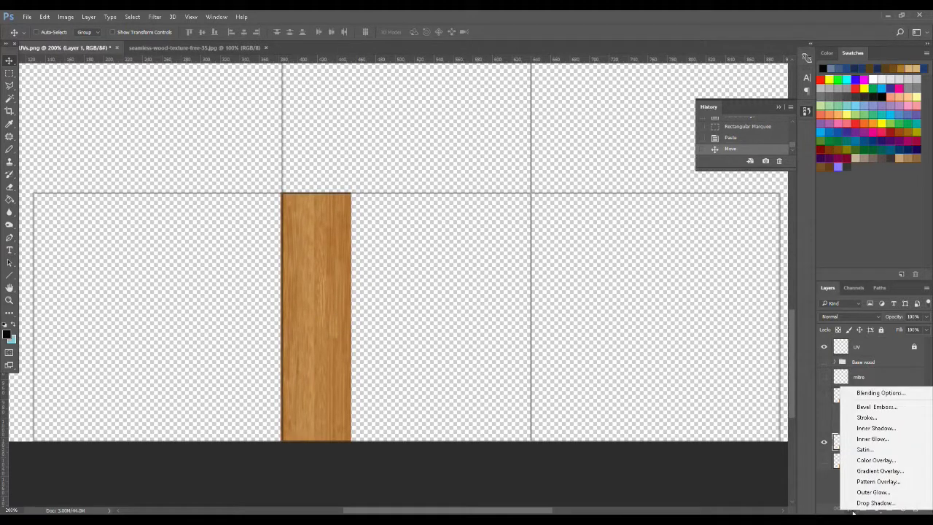
pyautogui.click(871, 406)
pyautogui.moveTo(660, 76); pyautogui.dragTo(632, 88)
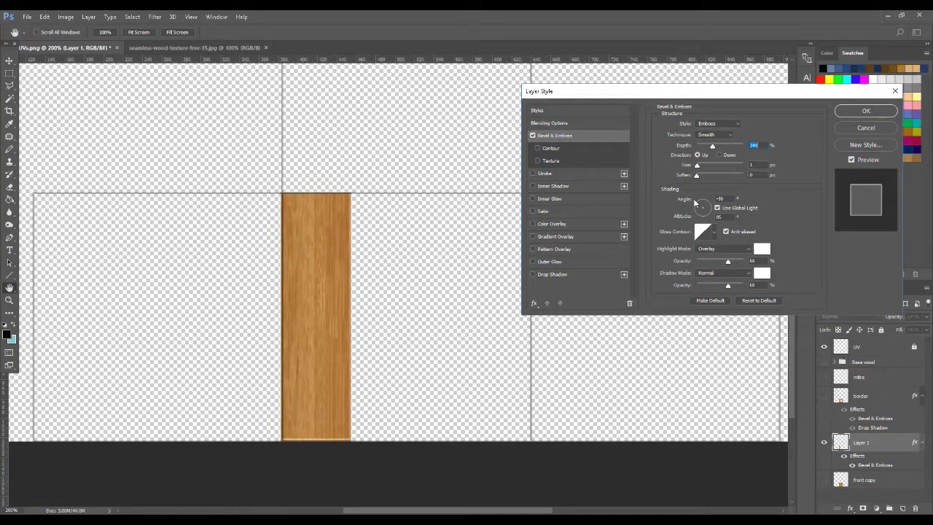
pyautogui.click(533, 274)
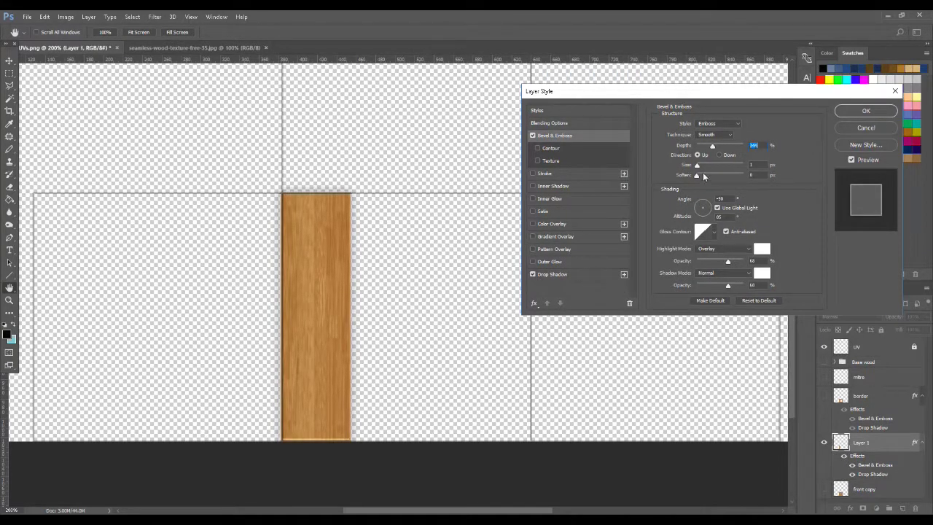
pyautogui.moveTo(713, 147); pyautogui.dragTo(700, 149)
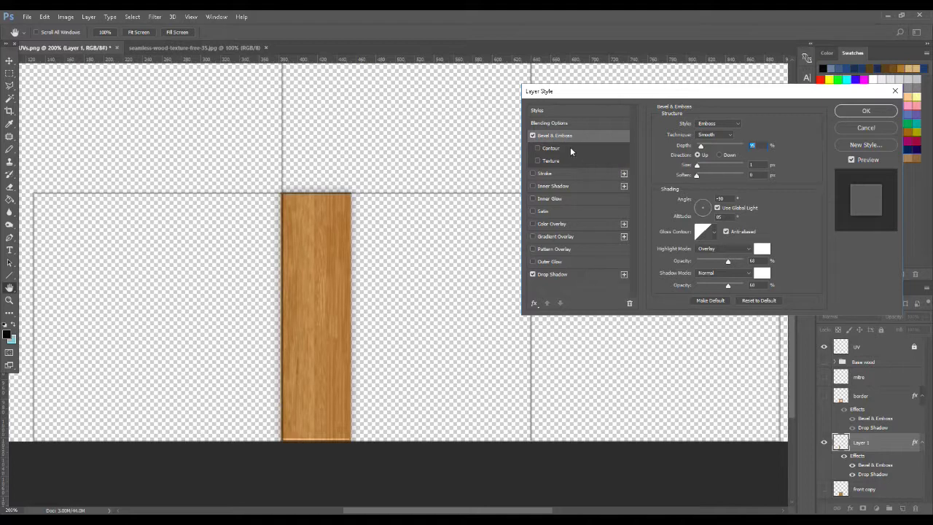
pyautogui.moveTo(700, 145); pyautogui.dragTo(726, 148)
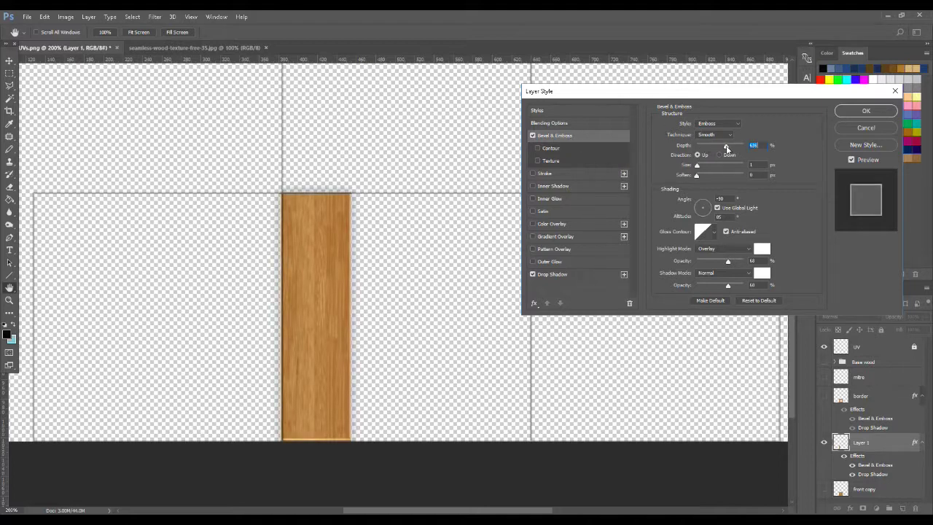
# - Set the strip's drop shadow to 15% spread and about 60% opacity, fine-tune its size, and apply the layer style
pyautogui.click(560, 274)
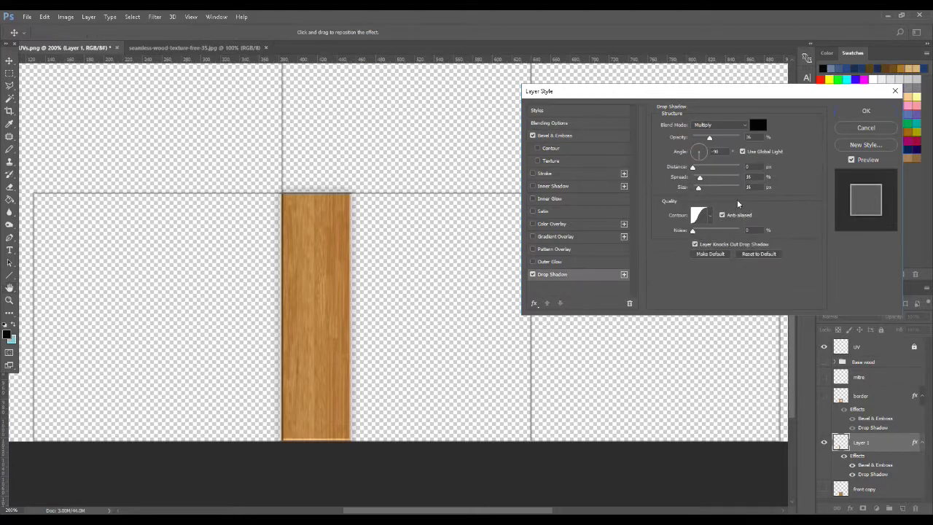
pyautogui.moveTo(699, 177)
pyautogui.mouseDown()
pyautogui.moveTo(683, 183)
pyautogui.moveTo(701, 175)
pyautogui.mouseUp()
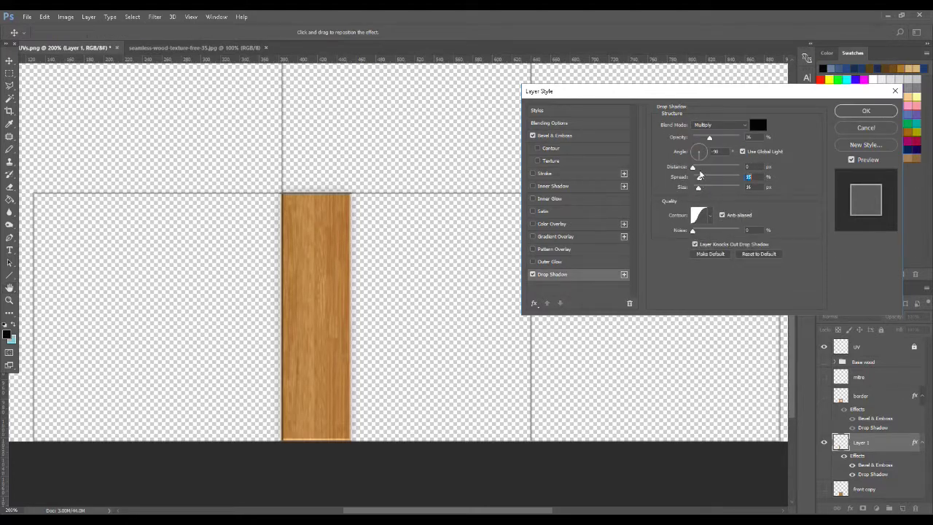
pyautogui.moveTo(709, 139)
pyautogui.mouseDown()
pyautogui.moveTo(729, 140)
pyautogui.moveTo(721, 143)
pyautogui.mouseUp()
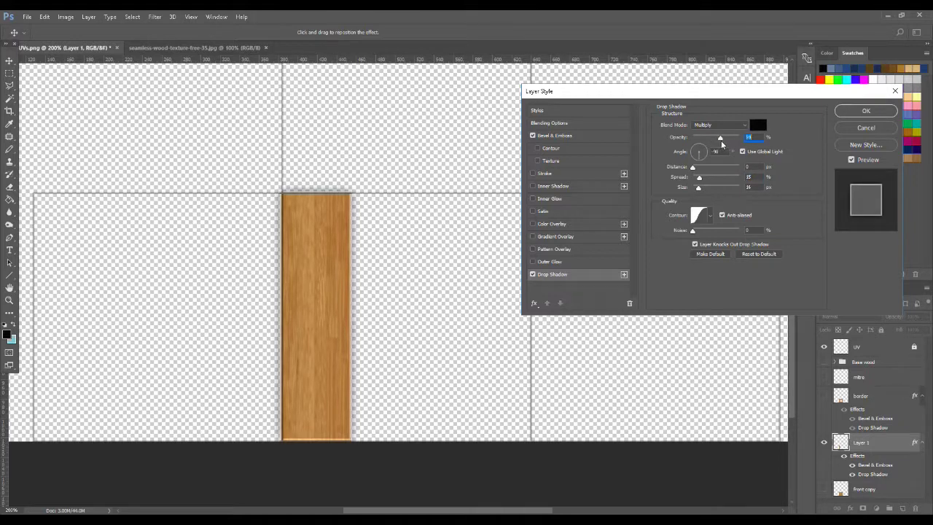
pyautogui.moveTo(700, 189); pyautogui.dragTo(698, 197)
pyautogui.click(862, 111)
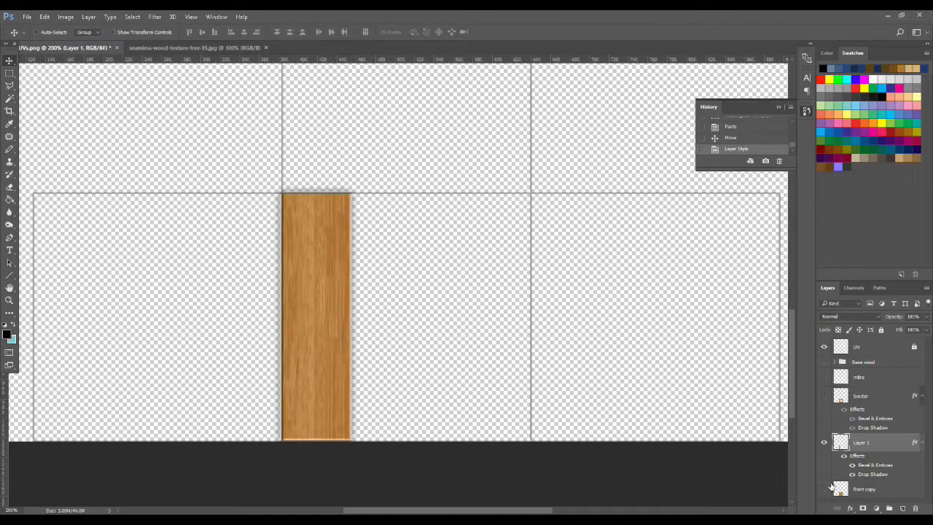
# - Show the front copy layer and place two duplicates of the plank strip side by side across the front face with narrow gaps
pyautogui.click(824, 489)
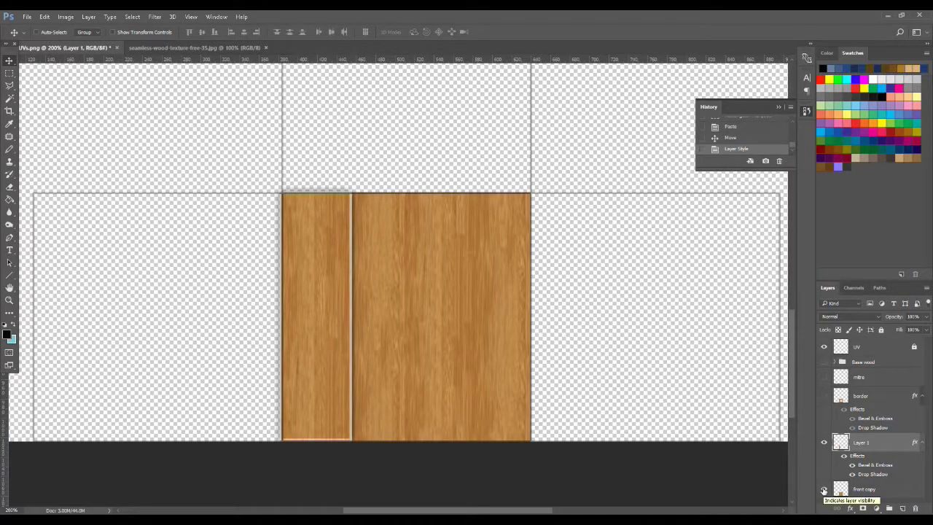
pyautogui.moveTo(877, 446); pyautogui.dragTo(903, 509)
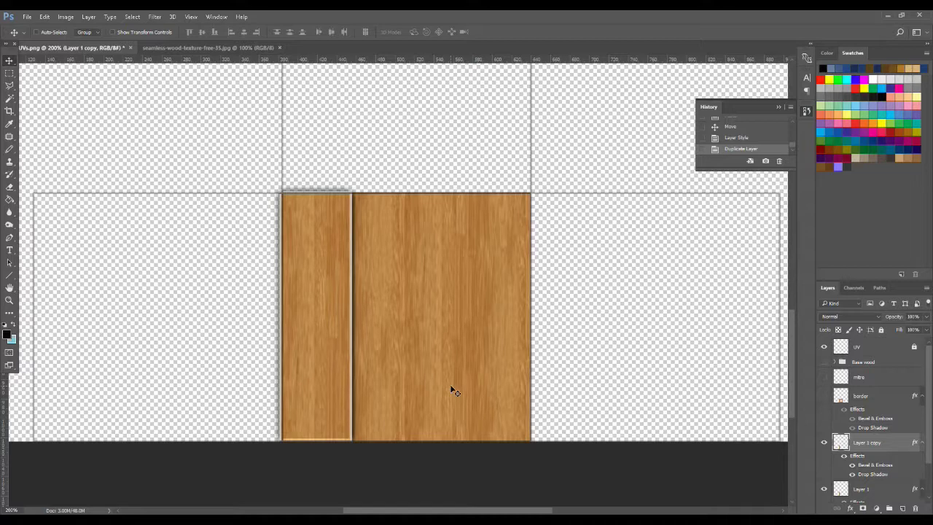
pyautogui.moveTo(328, 384); pyautogui.dragTo(467, 372)
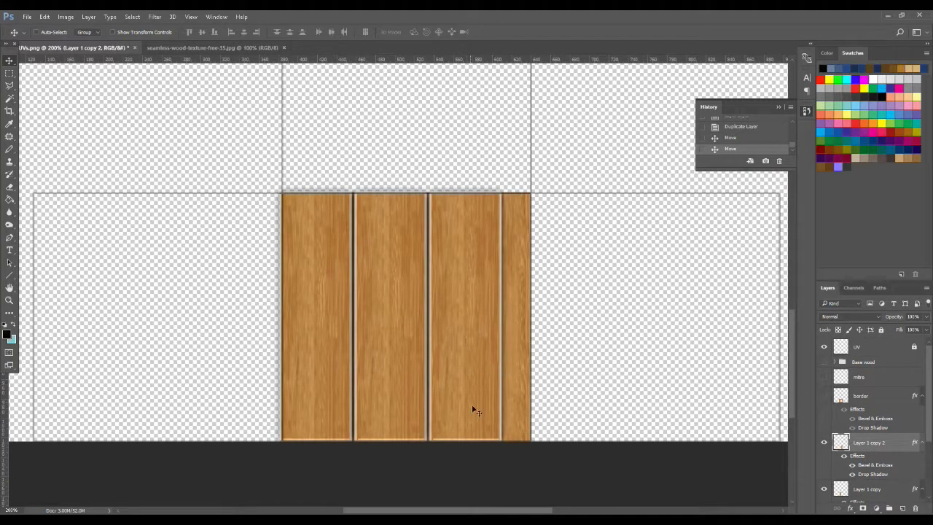
# - Compare the planks with the front copy layer hidden and shown, then duplicate front copy and hide the original
pyautogui.moveTo(929, 435); pyautogui.dragTo(931, 478)
pyautogui.click(824, 494)
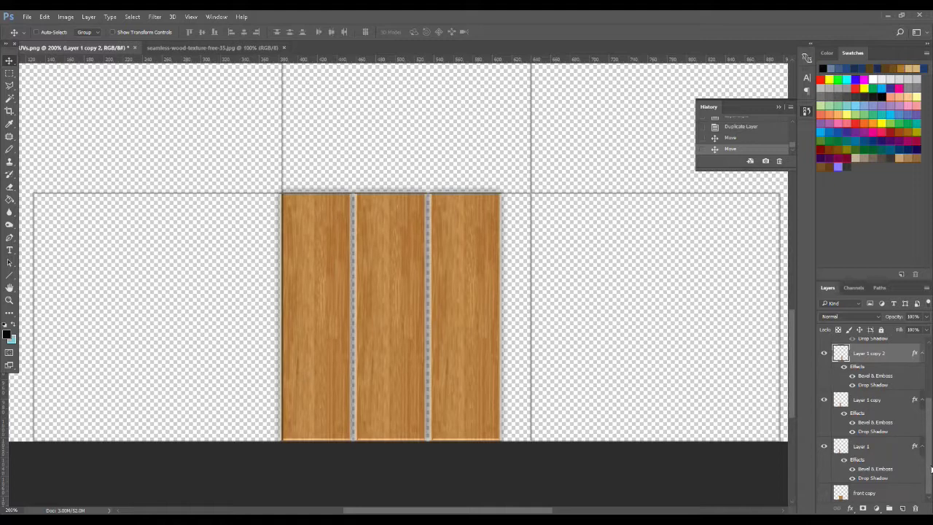
pyautogui.click(824, 495)
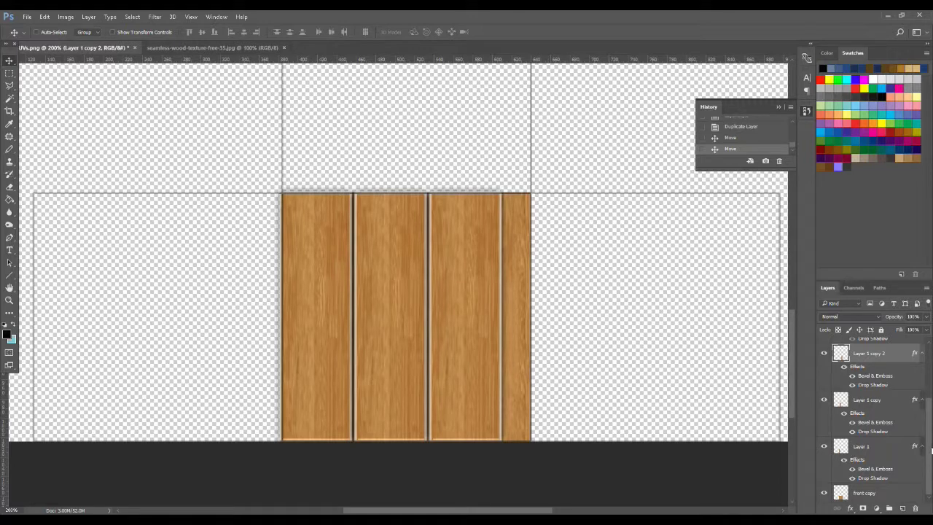
pyautogui.moveTo(874, 494); pyautogui.dragTo(905, 508)
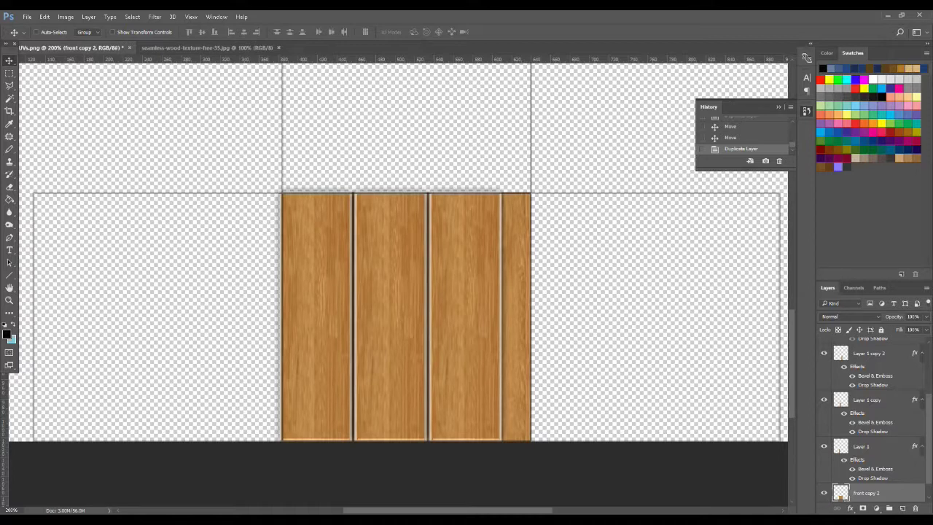
pyautogui.scroll(-1, 928, 459)
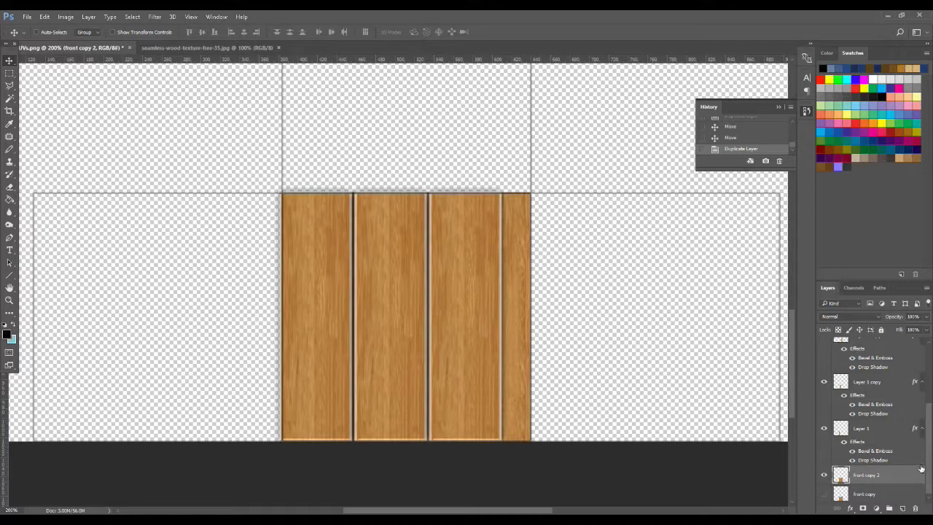
# - Merge the three plank strip layers and front copy 2 into a single layer
pyautogui.scroll(1, 928, 452)
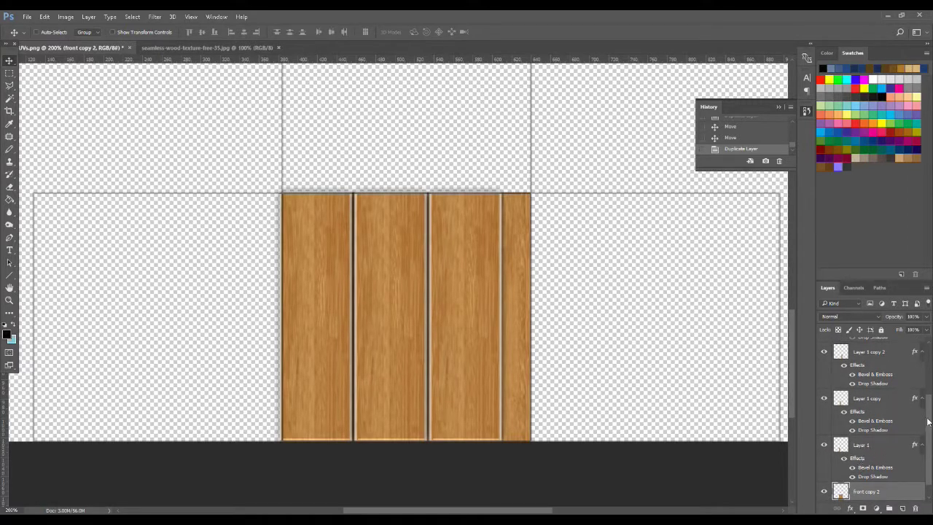
pyautogui.scroll(1, 929, 408)
pyautogui.moveTo(929, 408); pyautogui.dragTo(928, 387)
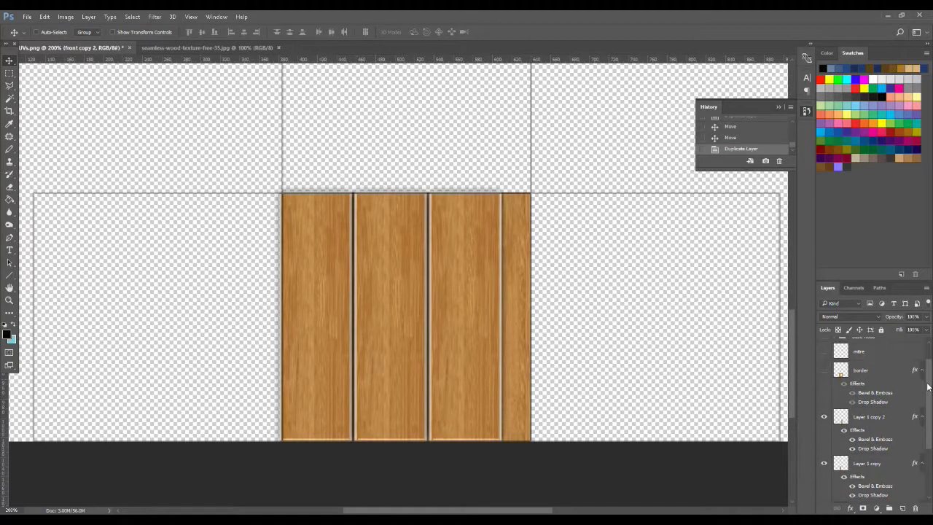
pyautogui.keyDown('shift'); pyautogui.click(875, 418); pyautogui.keyUp('shift')
pyautogui.moveTo(929, 426); pyautogui.dragTo(931, 469)
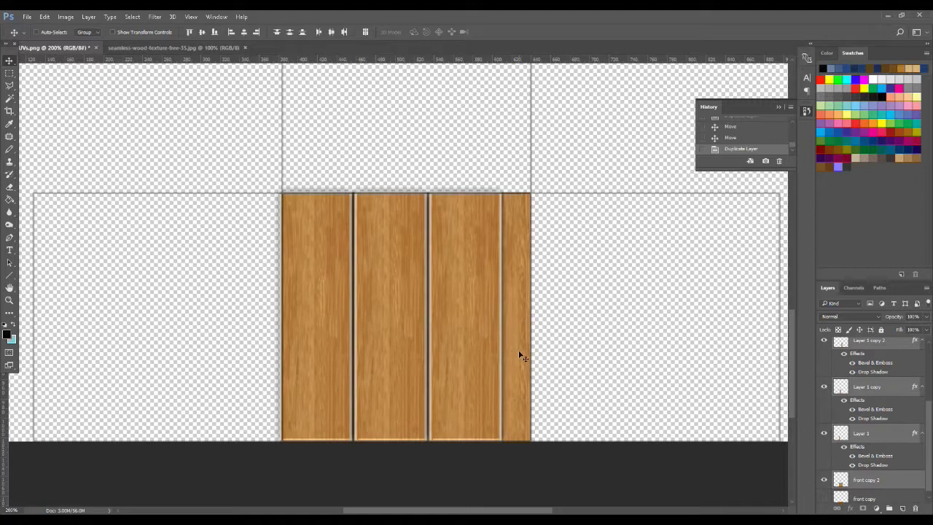
pyautogui.press('ctrl')
pyautogui.hotkey('ctrl', 'e')
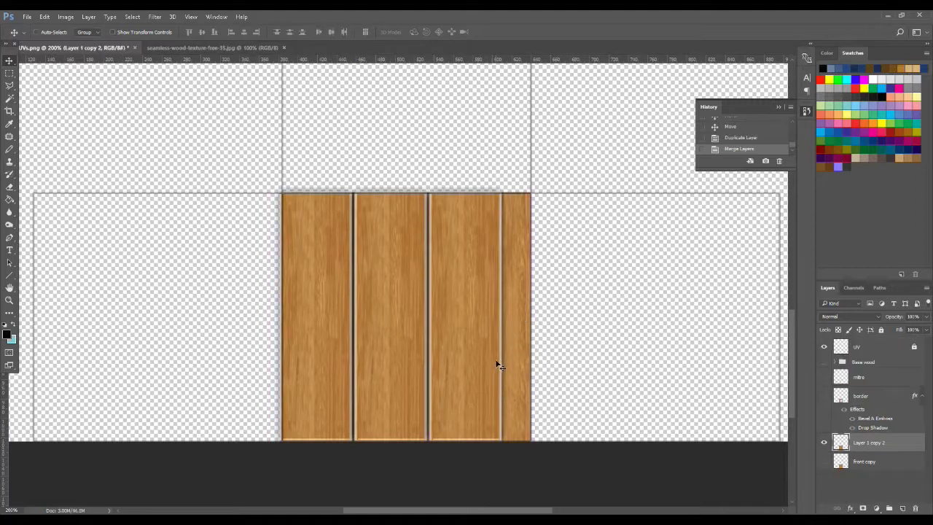
# - Show the border layer, then scale down the merged planks and centre them inside the border's opening
pyautogui.click(825, 443)
pyautogui.click(825, 443)
pyautogui.click(824, 396)
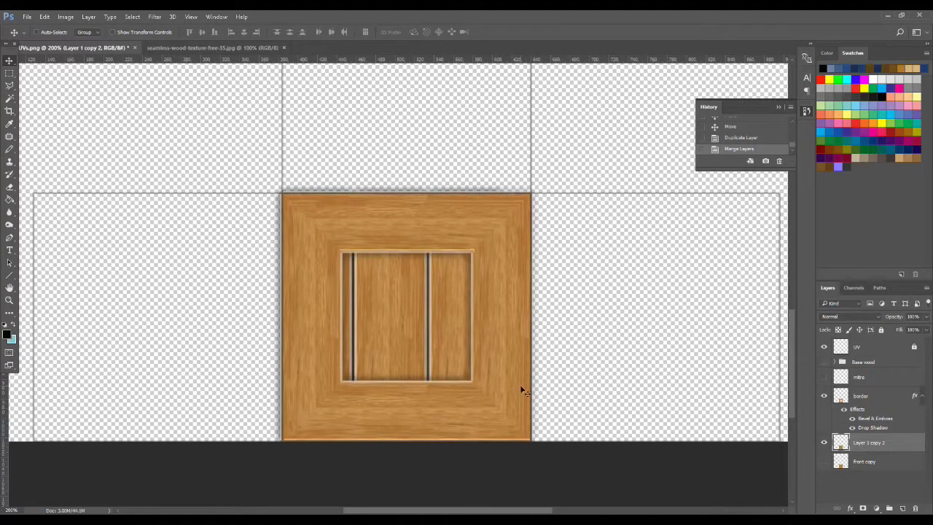
pyautogui.moveTo(416, 397)
pyautogui.mouseDown()
pyautogui.moveTo(439, 403)
pyautogui.moveTo(431, 400)
pyautogui.mouseUp()
pyautogui.hotkey('ctrl', 't')
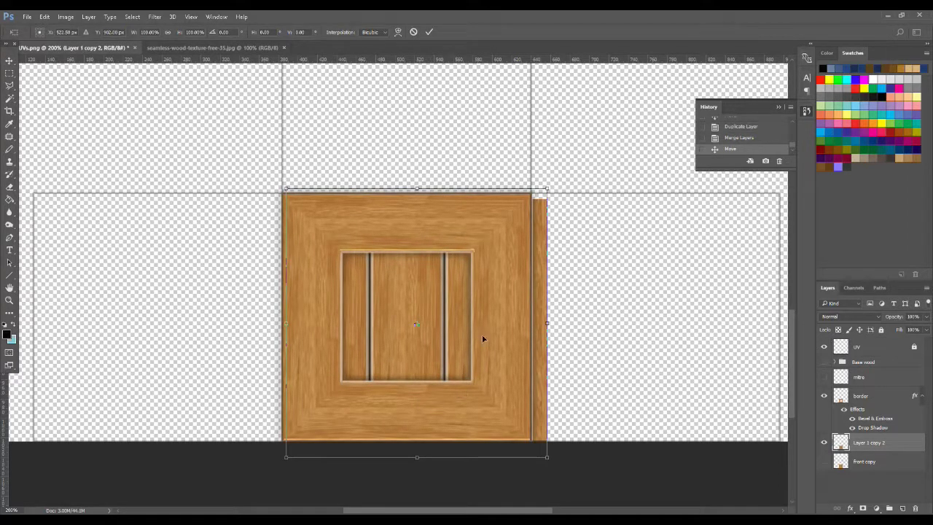
pyautogui.moveTo(546, 191); pyautogui.dragTo(490, 219)
pyautogui.press('Return')
pyautogui.moveTo(421, 354); pyautogui.dragTo(413, 351)
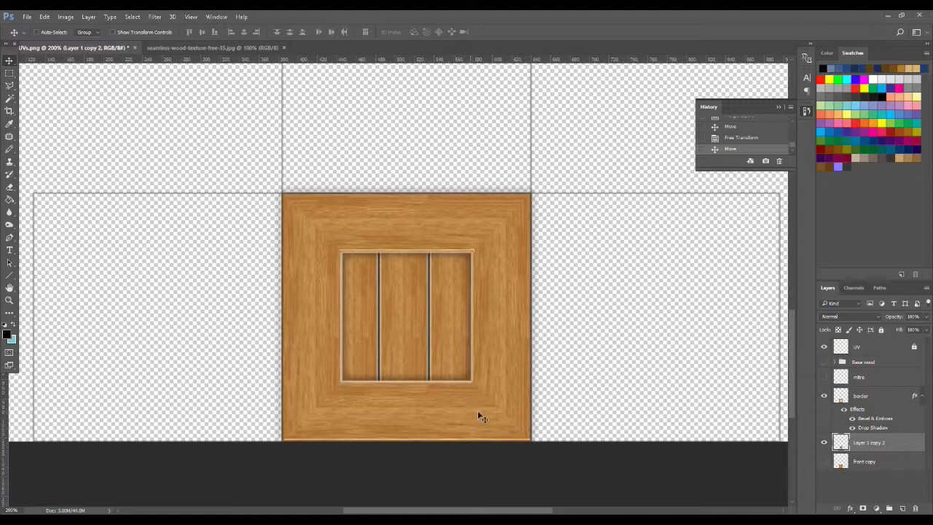
pyautogui.press('Right')
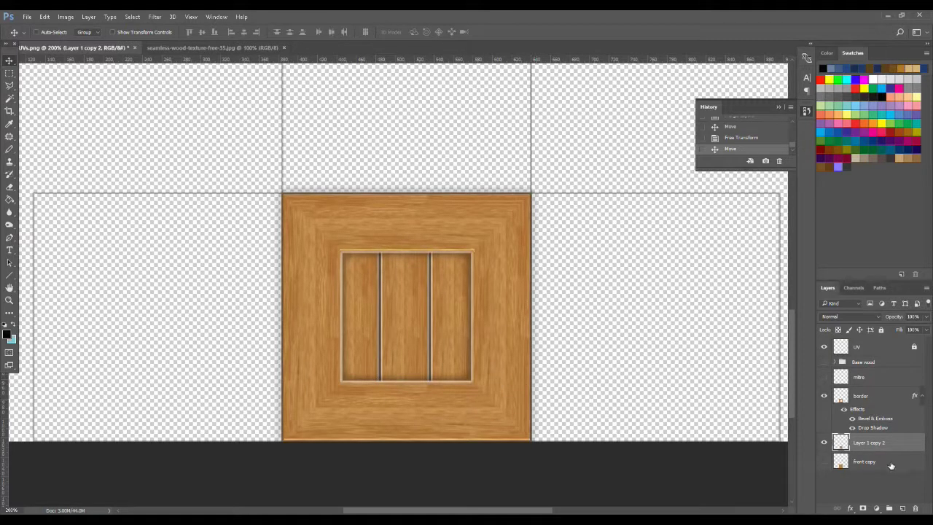
# - Rename the merged plank layer as planks and show the mitre layer
pyautogui.doubleClick(867, 446)
pyautogui.write('planks')
pyautogui.press('Return')
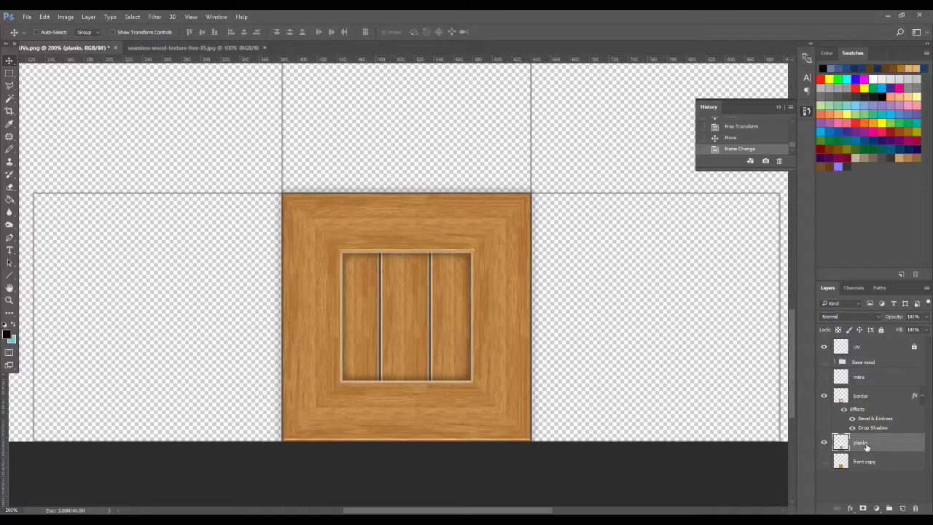
pyautogui.click(825, 376)
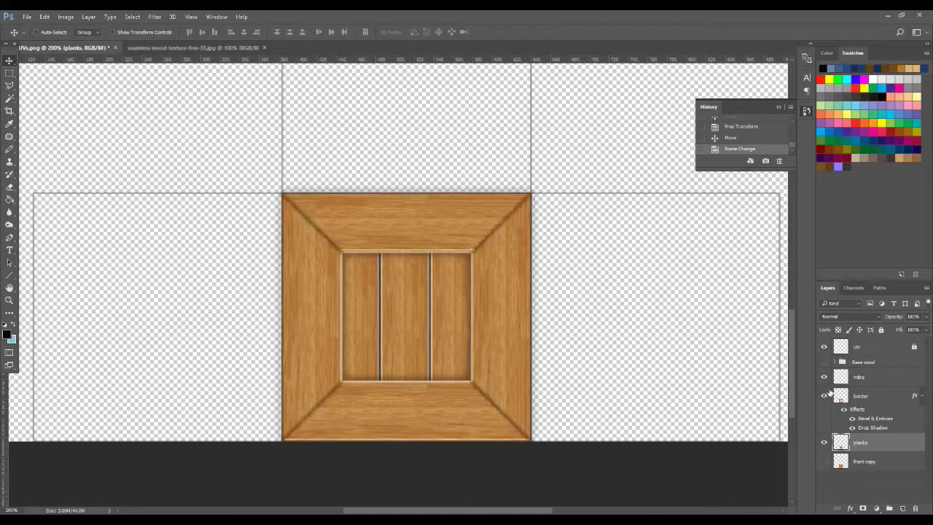
# - Group the mitre, border and planks layers into a new group named crate side
pyautogui.click(863, 379)
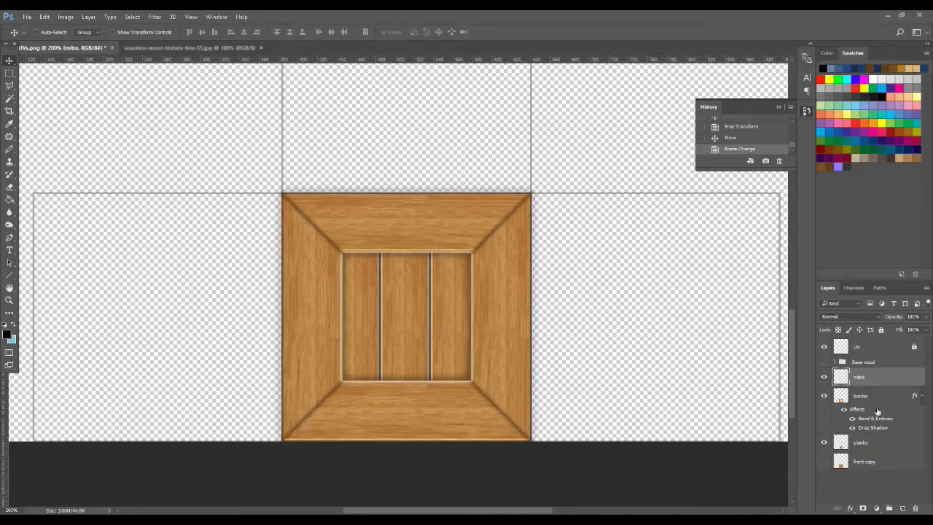
pyautogui.click(9, 299)
pyautogui.keyDown('alt'); pyautogui.click(430, 366); pyautogui.keyUp('alt')
pyautogui.keyDown('alt'); pyautogui.click(428, 364); pyautogui.keyUp('alt')
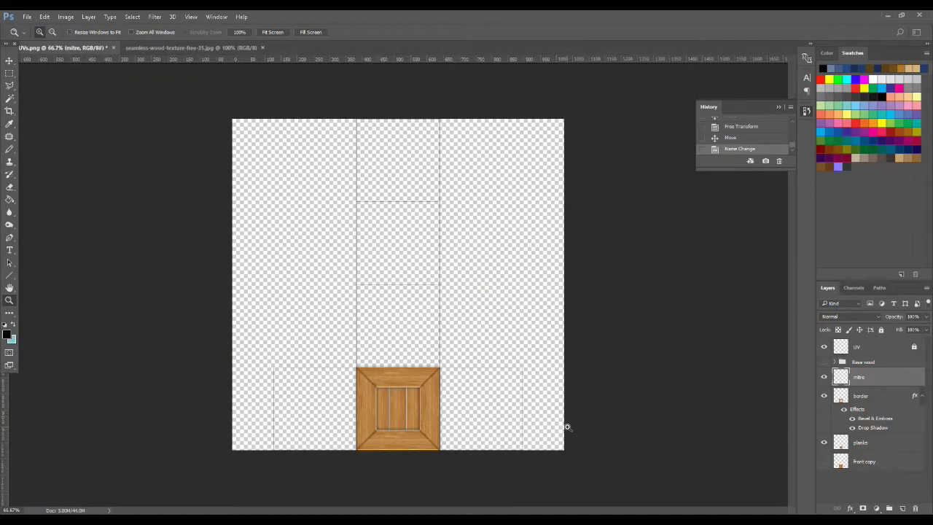
pyautogui.click(419, 420)
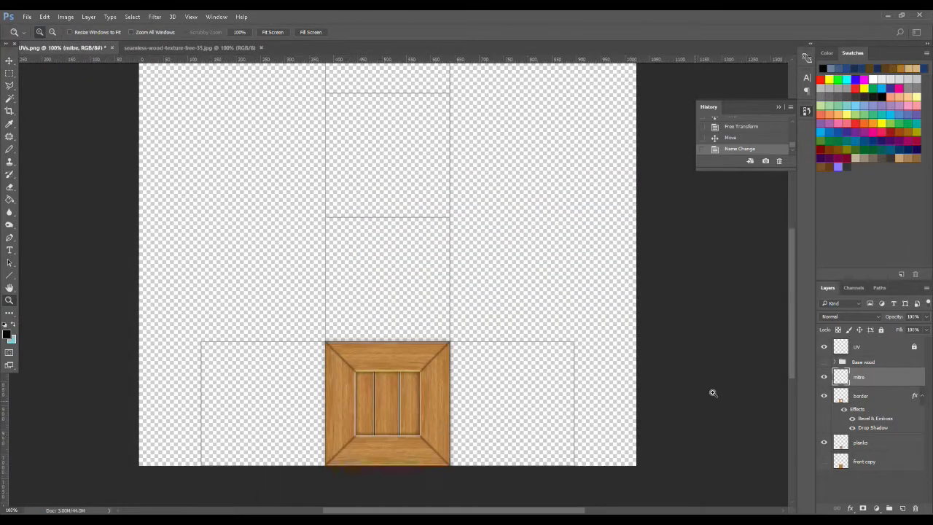
pyautogui.keyDown('ctrl'); pyautogui.click(868, 400); pyautogui.keyUp('ctrl')
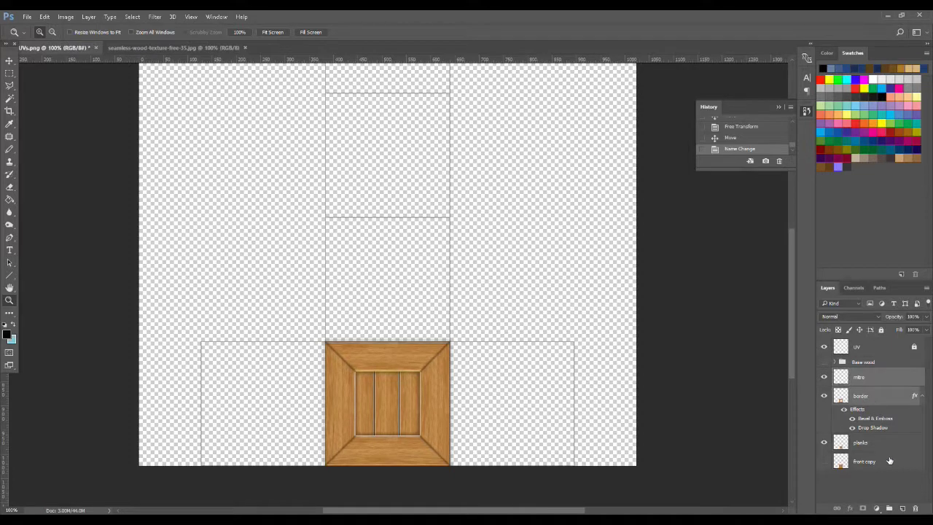
pyautogui.keyDown('ctrl'); pyautogui.click(870, 444); pyautogui.keyUp('ctrl')
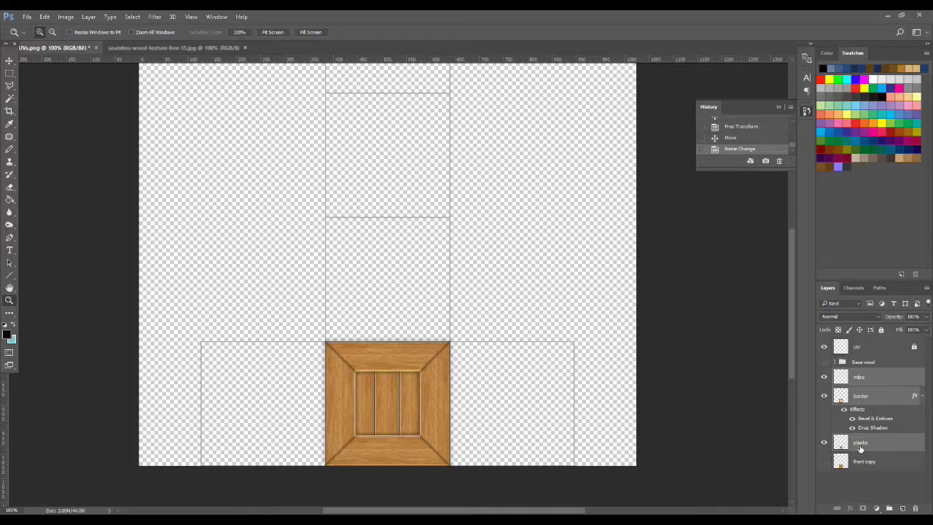
pyautogui.rightClick(865, 379)
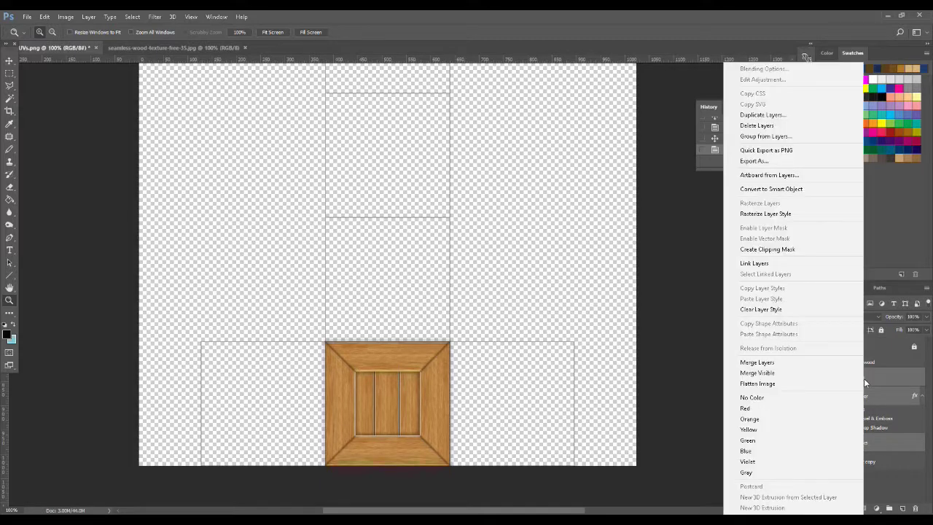
pyautogui.click(764, 137)
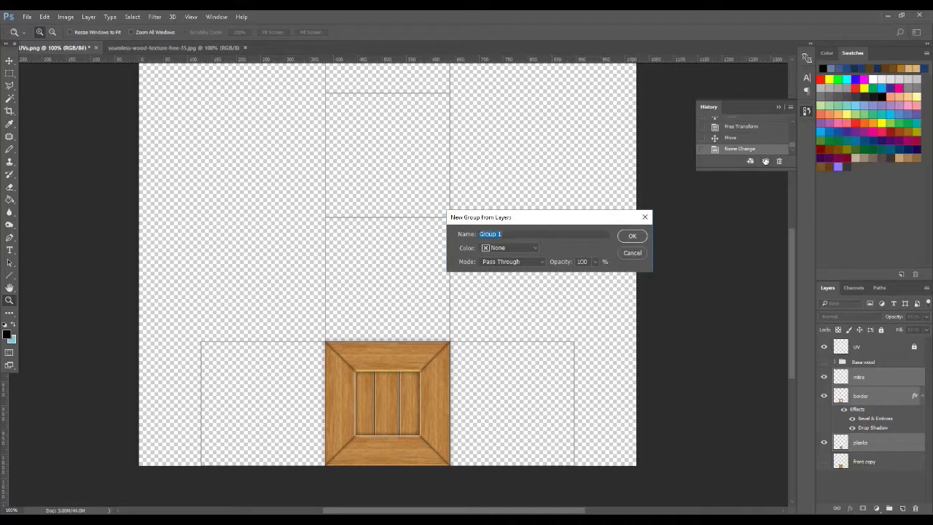
pyautogui.moveTo(540, 218); pyautogui.dragTo(595, 221)
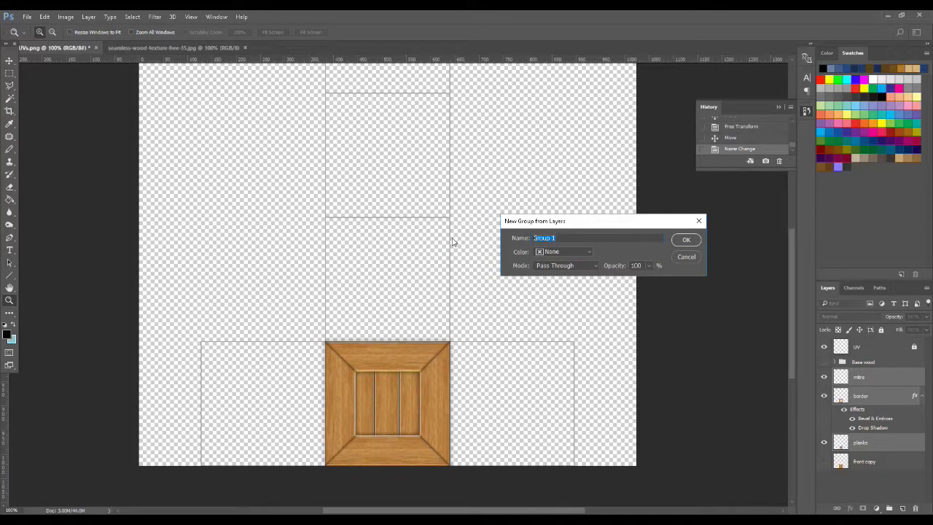
pyautogui.write('crate side')
pyautogui.press('Return')
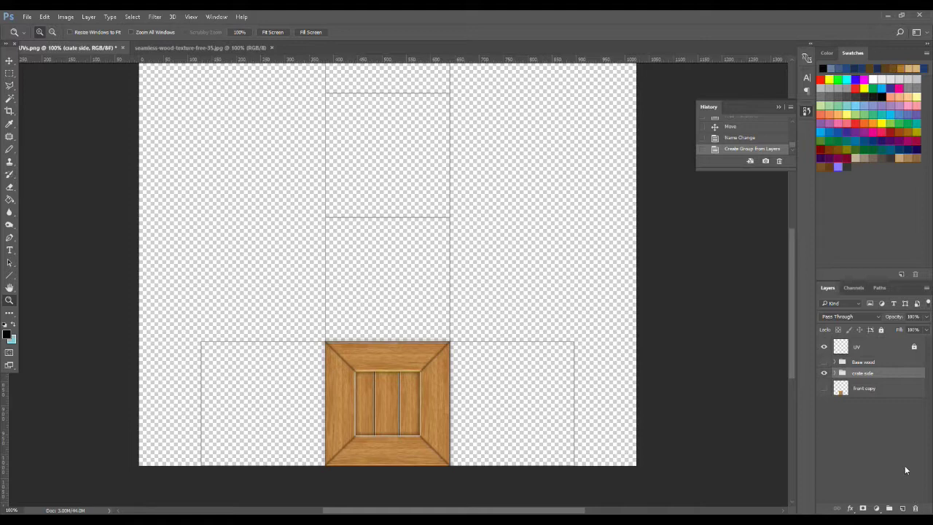
# - Duplicate the crate side group, and undo the duplication
pyautogui.moveTo(868, 376); pyautogui.dragTo(903, 508)
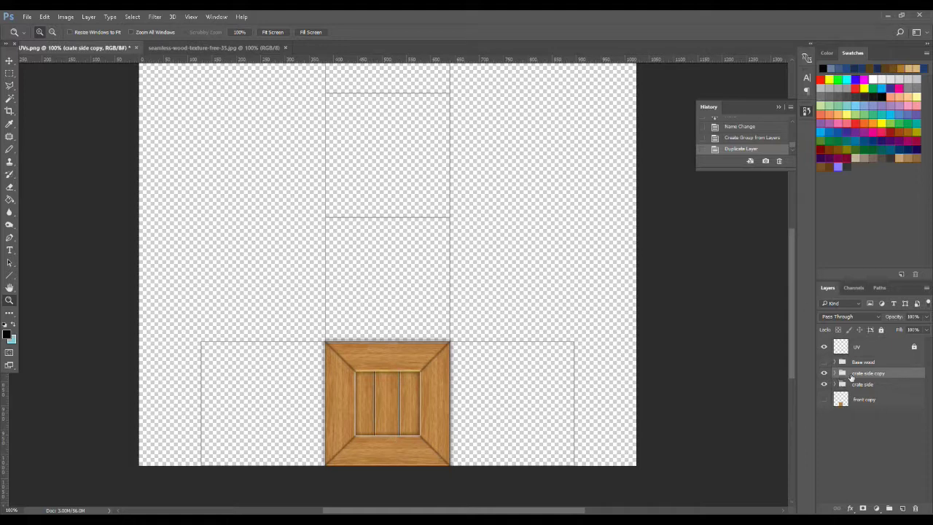
pyautogui.hotkey('ctrl', 'z')
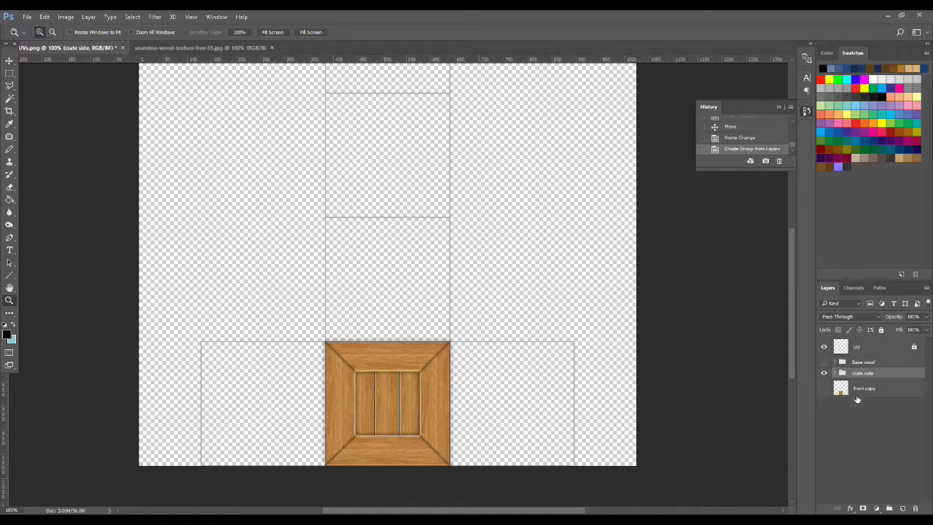
# - Flatten the border's effects by placing a new empty layer directly beneath the border layer and merging the two
pyautogui.click(9, 74)
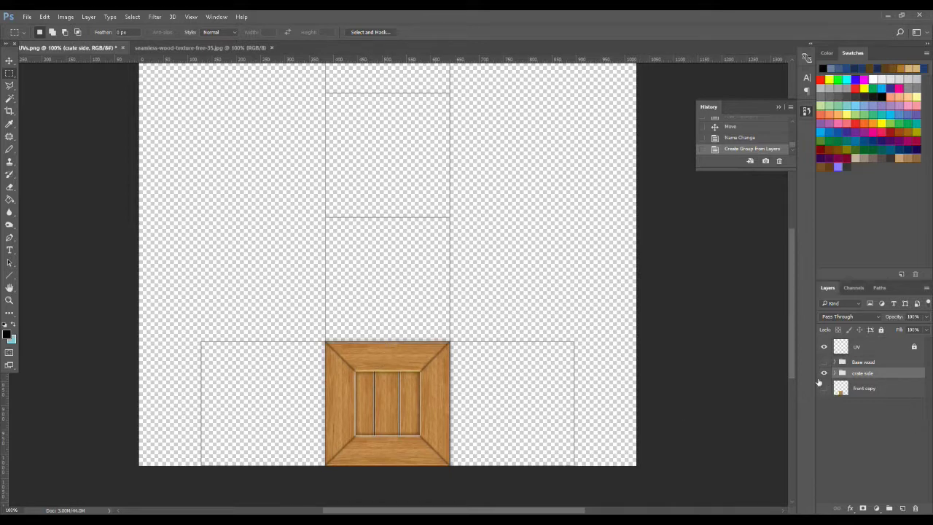
pyautogui.click(834, 373)
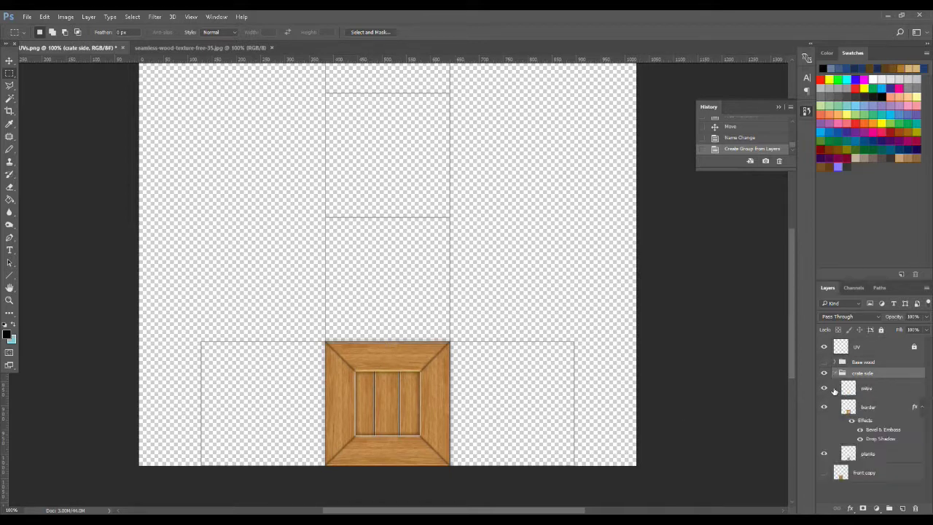
pyautogui.click(868, 408)
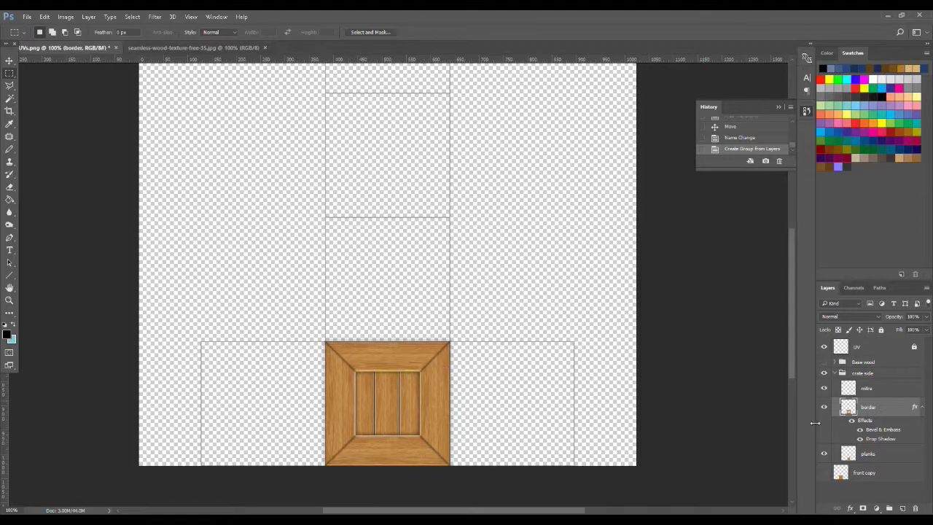
pyautogui.click(903, 509)
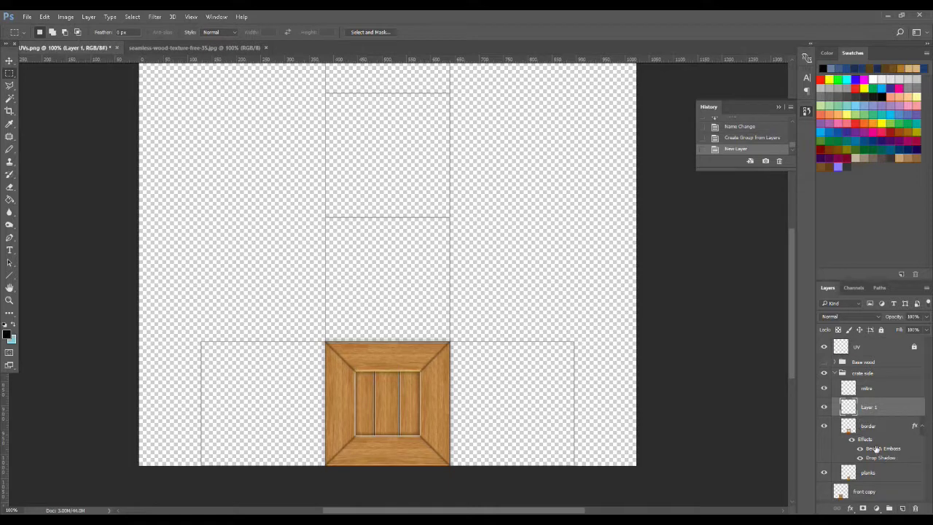
pyautogui.moveTo(871, 411); pyautogui.dragTo(881, 475)
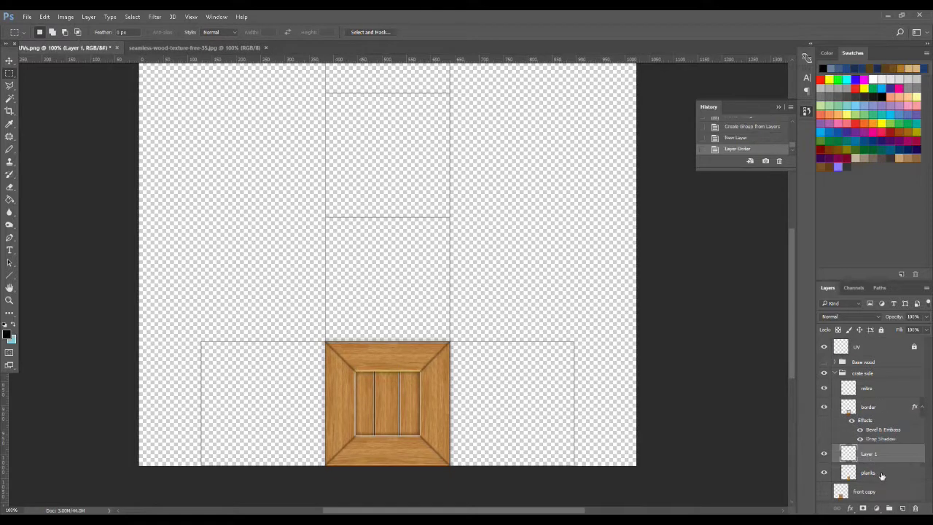
pyautogui.click(874, 410)
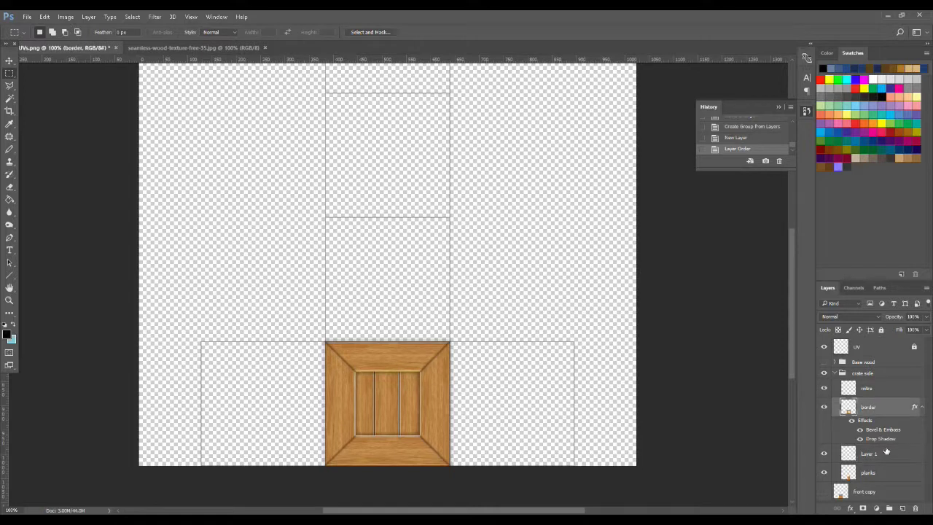
pyautogui.keyDown('shift'); pyautogui.click(874, 454); pyautogui.keyUp('shift')
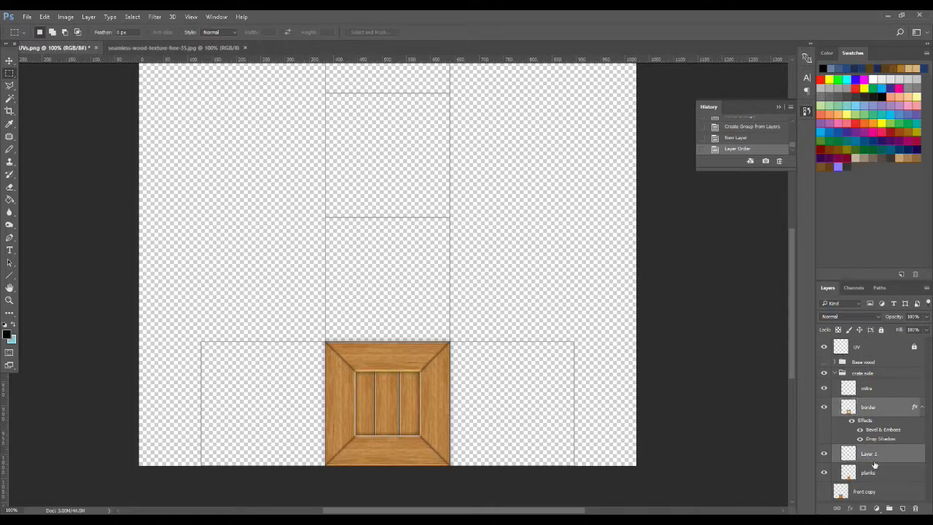
pyautogui.hotkey('ctrl', 'e')
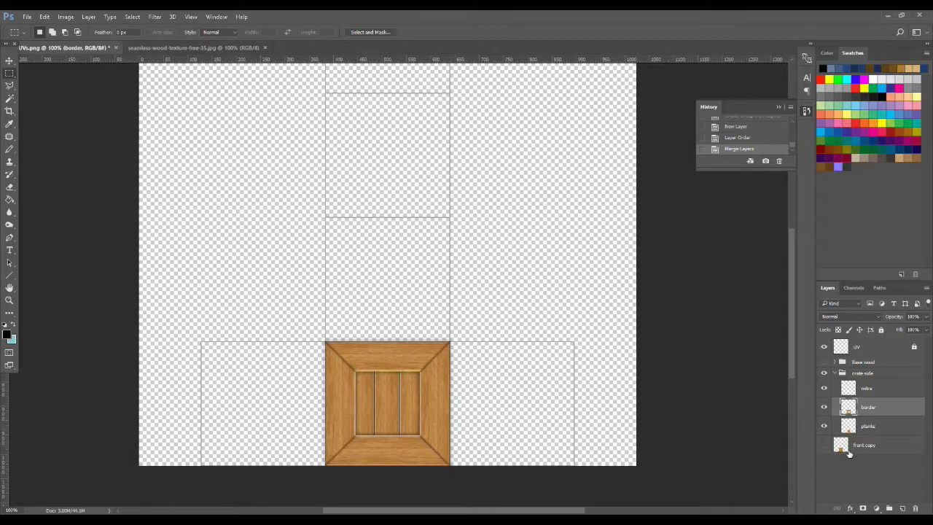
# - Load the front copy layer's outline as a selection, invert it, clear the border layer's overflow outside the front face, and deselect
pyautogui.click(825, 445)
pyautogui.keyDown('ctrl'); pyautogui.click(842, 449); pyautogui.keyUp('ctrl')
pyautogui.keyDown('ctrl'); pyautogui.click(847, 406); pyautogui.keyUp('ctrl')
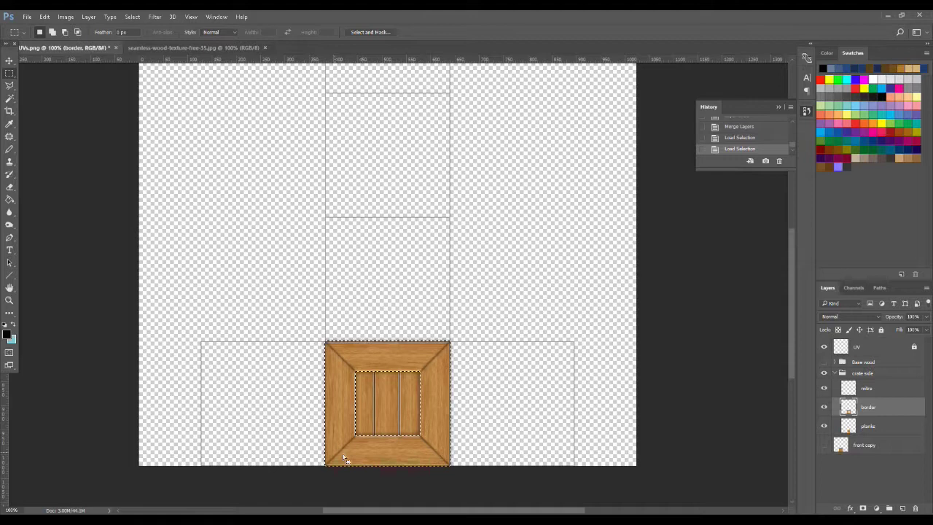
pyautogui.keyDown('ctrl'); pyautogui.click(842, 446); pyautogui.keyUp('ctrl')
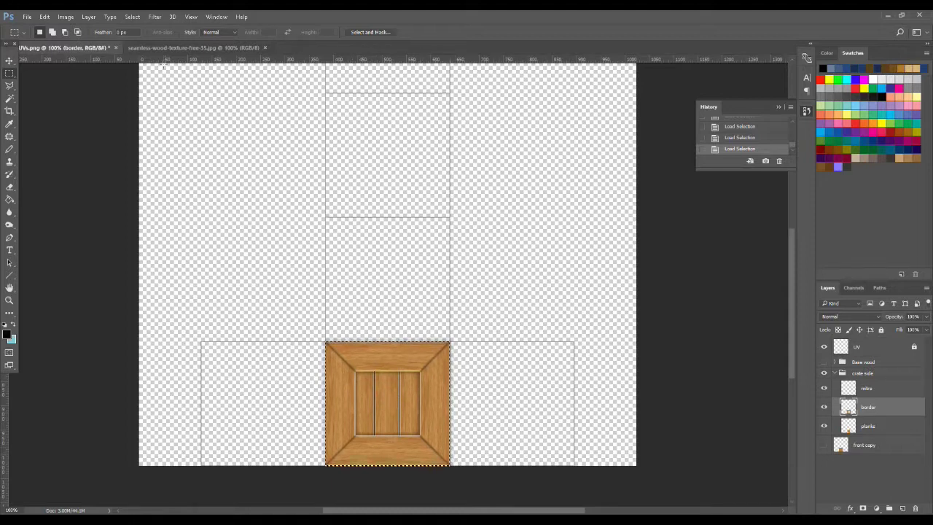
pyautogui.click(132, 17)
pyautogui.hotkey('ctrl', 'shift', 'i')
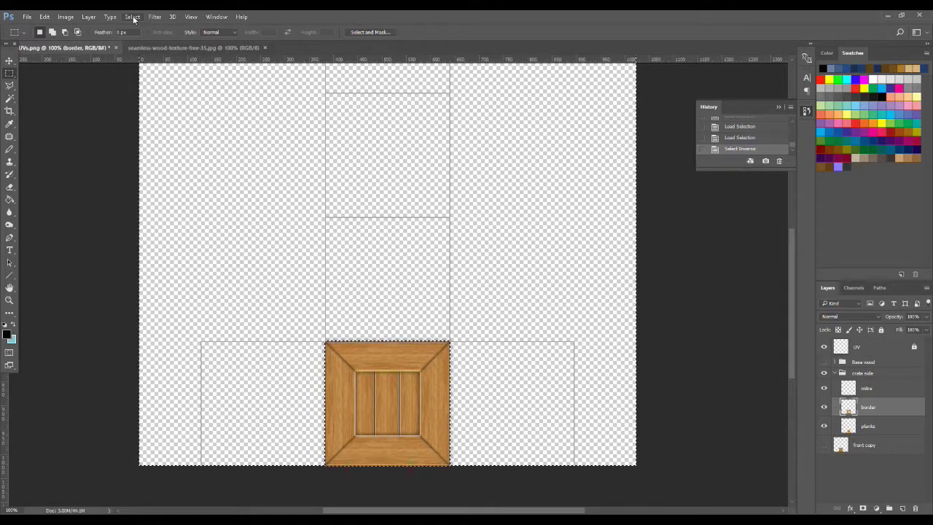
pyautogui.press('Delete')
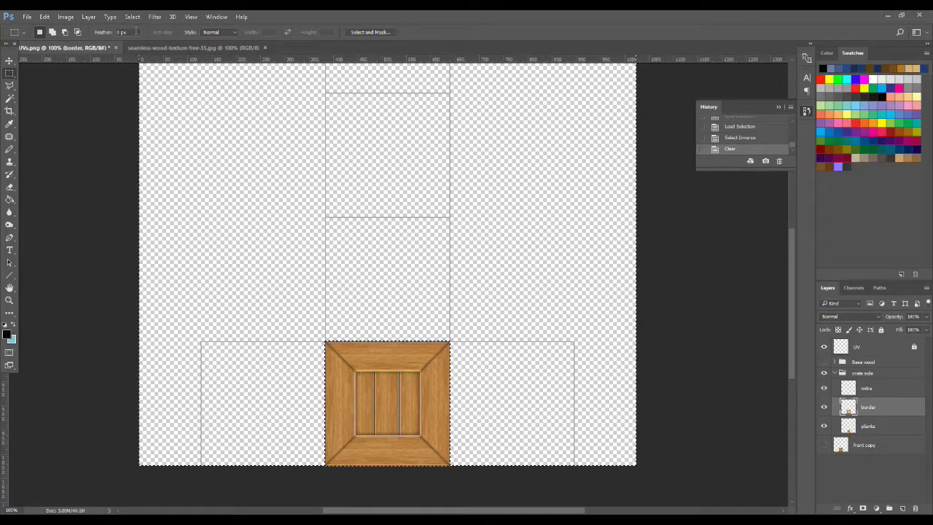
pyautogui.hotkey('ctrl', 'd')
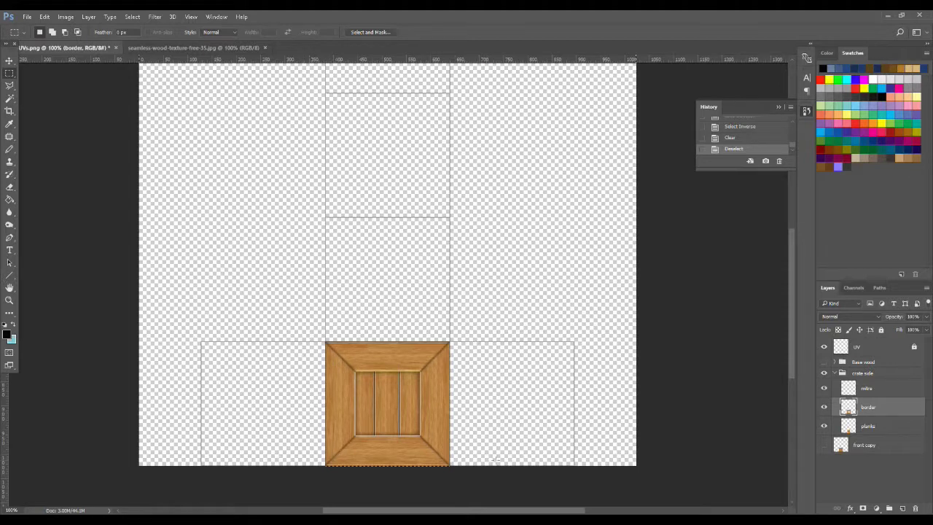
# - Duplicate the crate side group and align the copy on the UV square directly above the front face
pyautogui.click(834, 374)
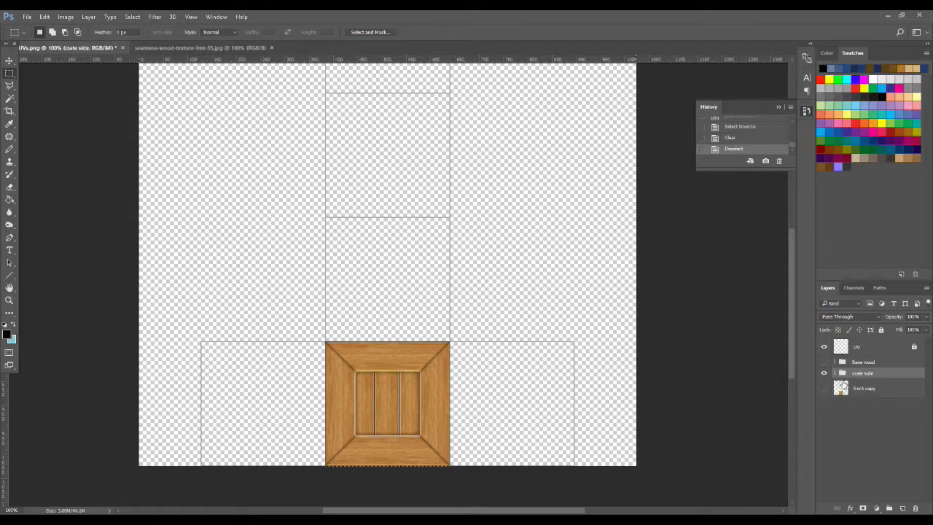
pyautogui.moveTo(871, 375); pyautogui.dragTo(903, 508)
pyautogui.press('v')
pyautogui.moveTo(380, 430); pyautogui.dragTo(373, 309)
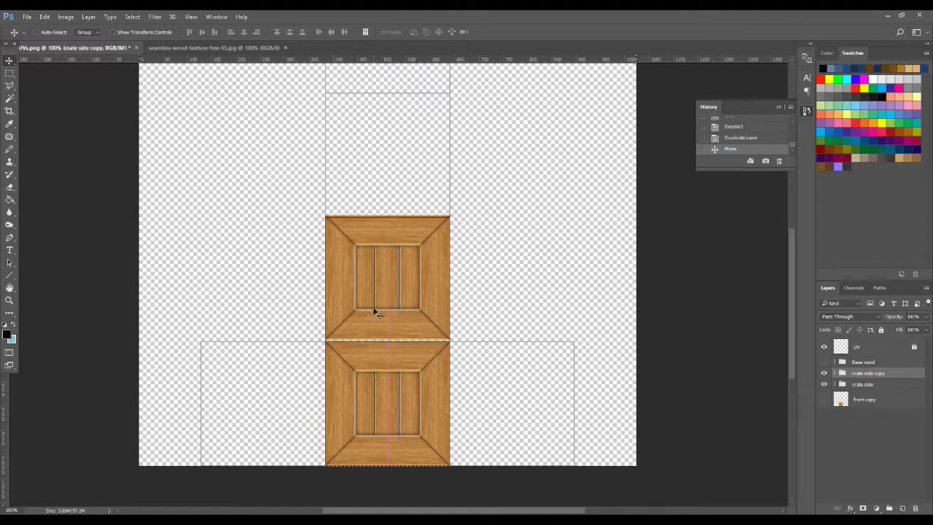
pyautogui.press('Down')
pyautogui.press('Down')
pyautogui.press('Down')
# - Place further duplicates of the crate side group on the two uppermost squares of the central UV column, nudging the top one into alignment
pyautogui.moveTo(381, 277); pyautogui.dragTo(379, 159)
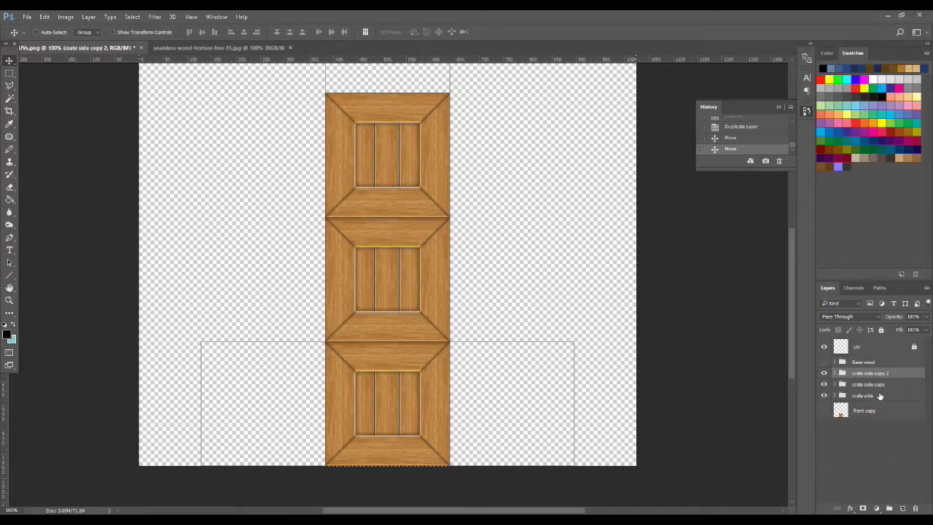
pyautogui.moveTo(873, 373); pyautogui.dragTo(902, 508)
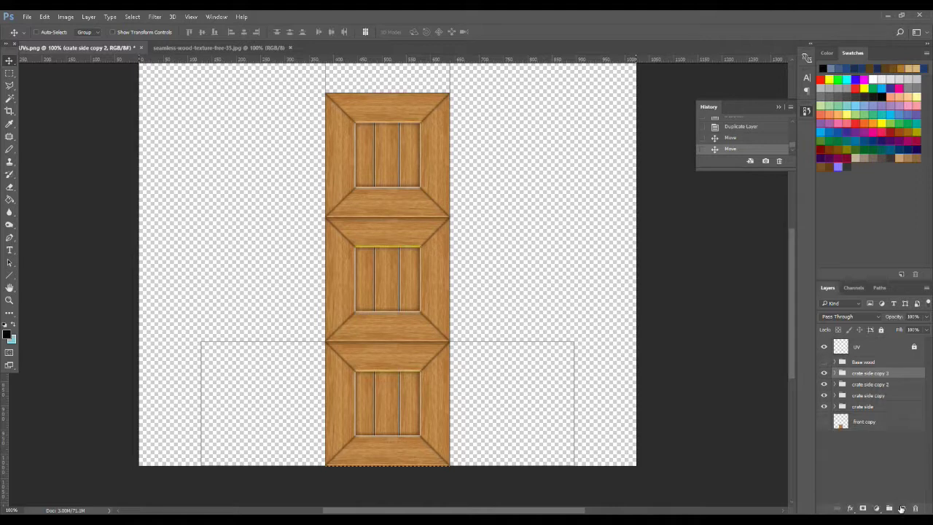
pyautogui.moveTo(377, 175); pyautogui.dragTo(413, 215)
pyautogui.moveTo(411, 207); pyautogui.dragTo(406, 207)
pyautogui.press('Up')
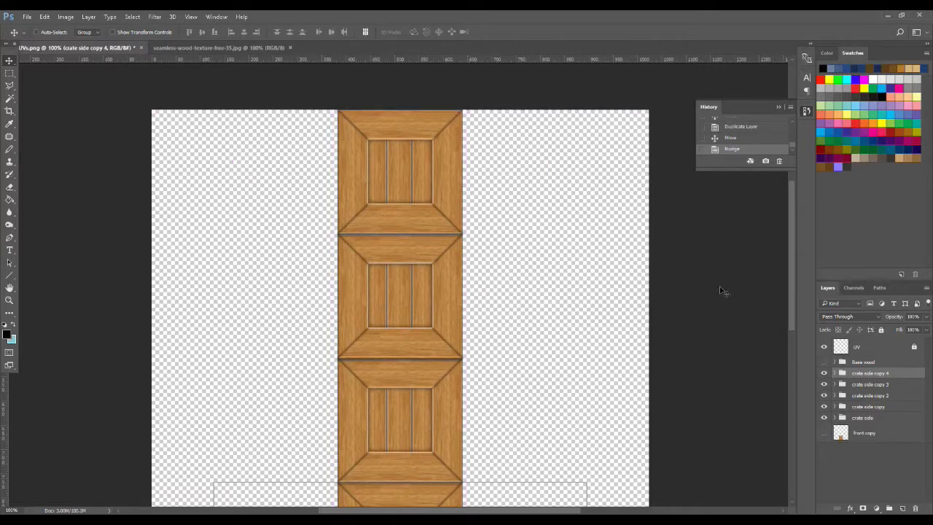
# - Duplicate the crate side group and align the copy on the UV square immediately left of the front face
pyautogui.moveTo(794, 265); pyautogui.dragTo(788, 325)
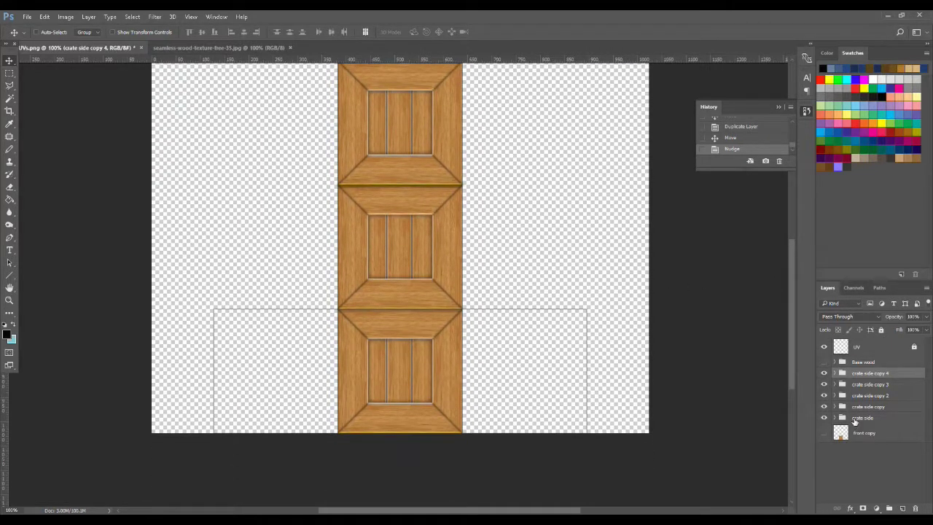
pyautogui.click(867, 418)
pyautogui.moveTo(396, 377); pyautogui.dragTo(277, 377)
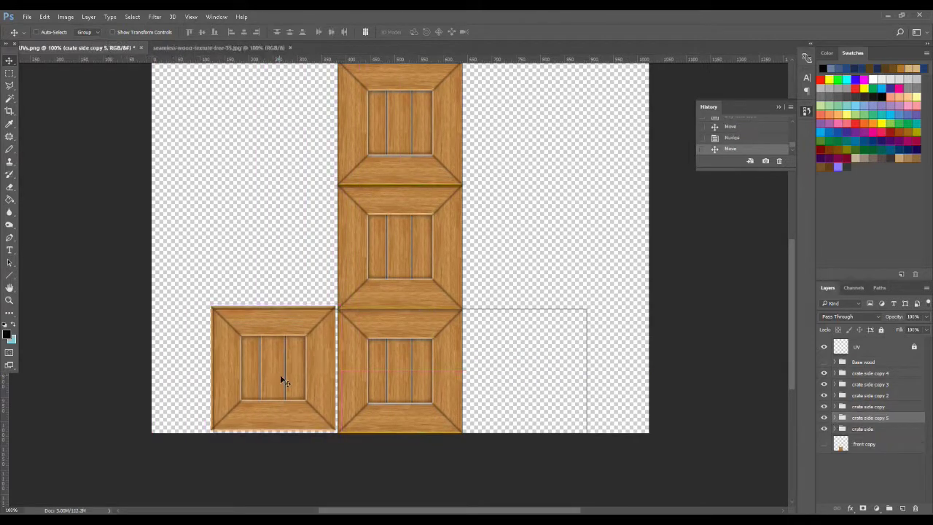
pyautogui.press('Down')
pyautogui.press('Down')
pyautogui.press('Down')
pyautogui.press('Down')
pyautogui.press('Down')
pyautogui.press('Down')
pyautogui.press('Right')
pyautogui.press('Right')
pyautogui.press('Right')
pyautogui.press('Right')
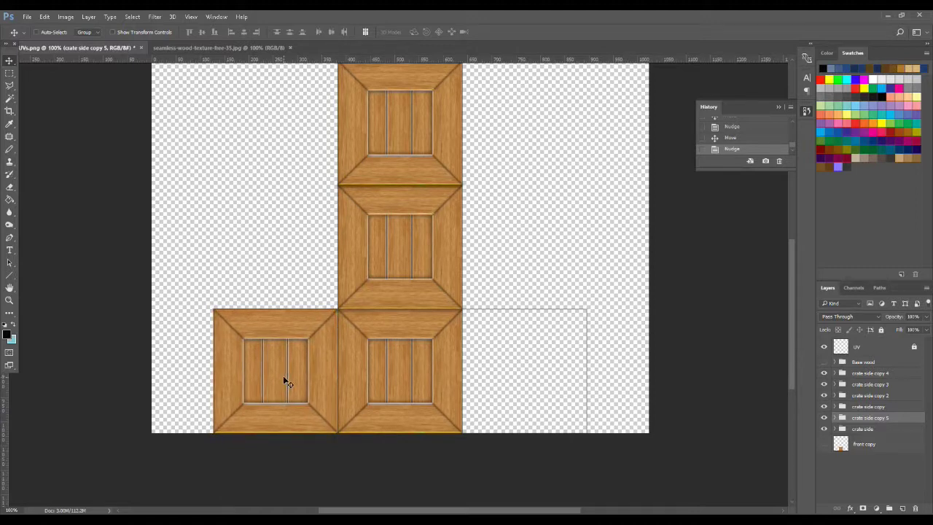
# - Duplicate the left crate side and align the copy on the UV square immediately right of the front face
pyautogui.moveTo(869, 421); pyautogui.dragTo(902, 508)
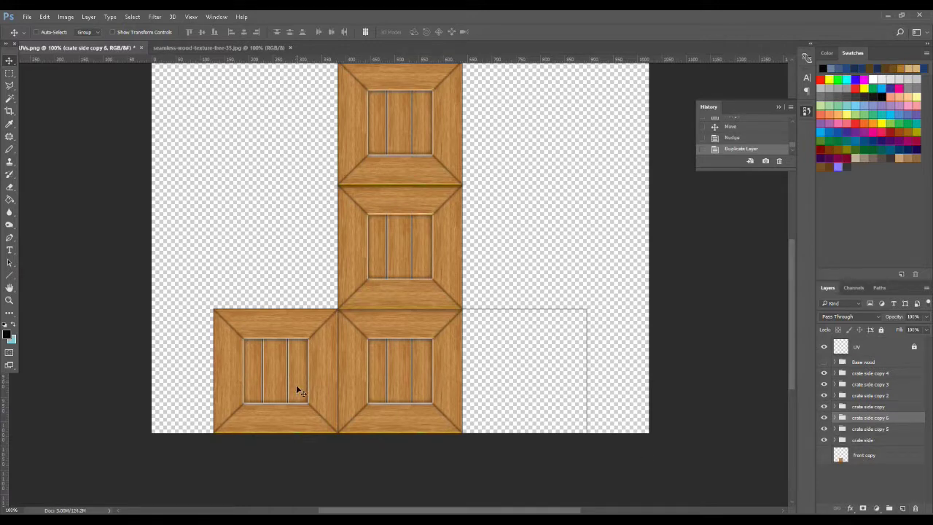
pyautogui.moveTo(291, 392); pyautogui.dragTo(541, 395)
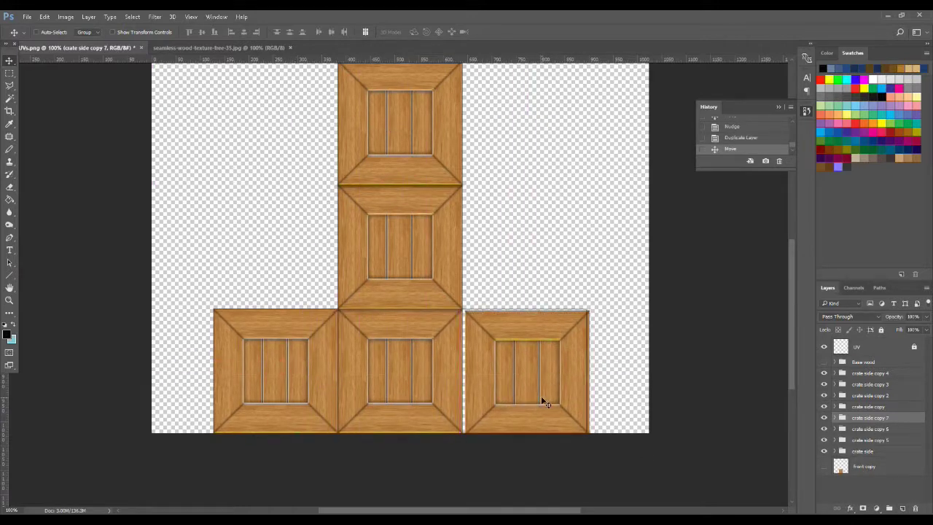
pyautogui.press('Left')
pyautogui.press('Left')
pyautogui.press('Left')
pyautogui.press('Up')
pyautogui.press('Up')
pyautogui.press('Up')
pyautogui.press('Up')
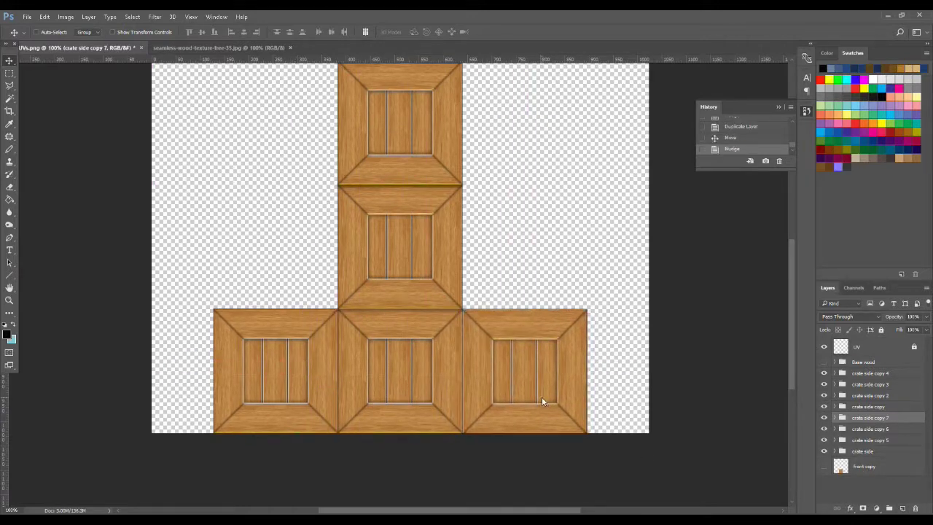
pyautogui.press('Down')
# - Compare the crate faces with and without the UV overlay, and nudge the right face's copy up to match its outline
pyautogui.click(825, 347)
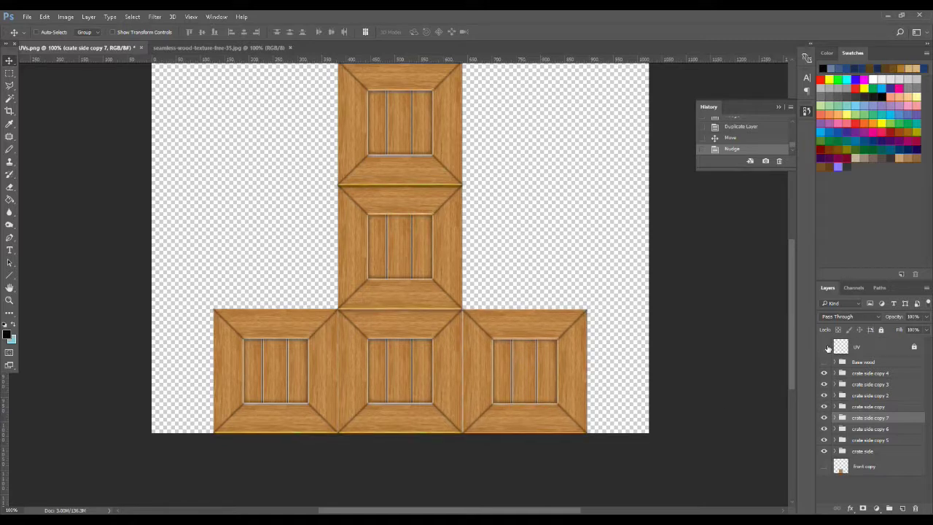
pyautogui.moveTo(792, 328)
pyautogui.mouseDown()
pyautogui.moveTo(796, 275)
pyautogui.moveTo(794, 309)
pyautogui.mouseUp()
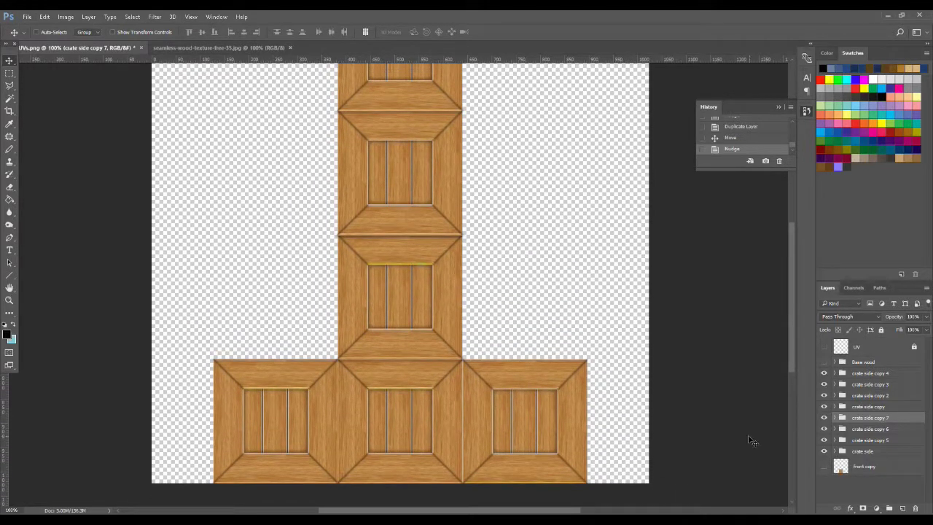
pyautogui.click(825, 347)
pyautogui.click(824, 349)
pyautogui.click(824, 350)
pyautogui.click(824, 349)
pyautogui.click(825, 349)
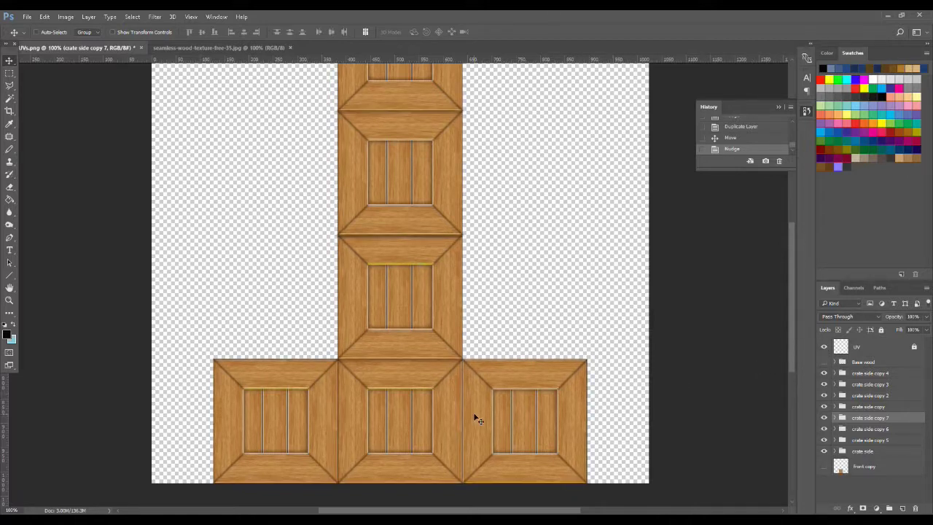
pyautogui.press('Up')
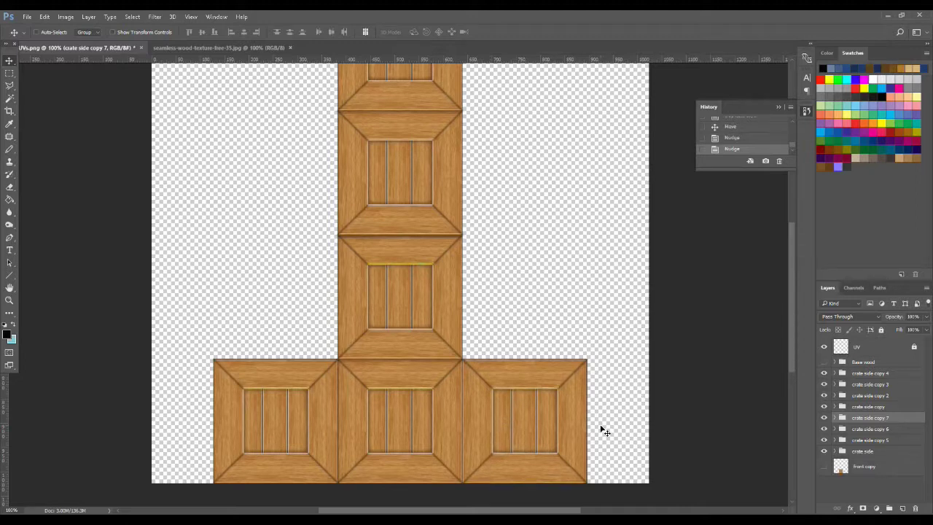
# - Toggle the visibility of the crate side groups one at a time to identify which UV face each one covers
pyautogui.click(867, 431)
pyautogui.click(824, 429)
pyautogui.click(824, 430)
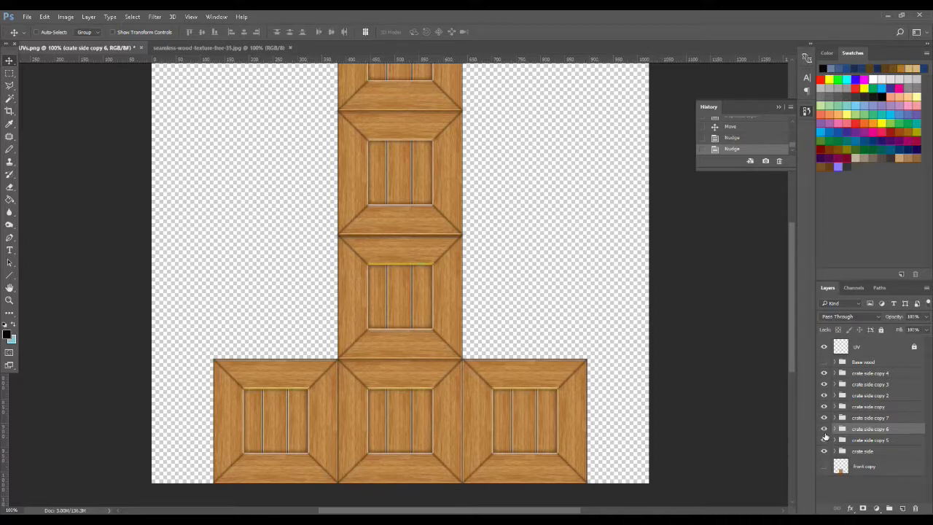
pyautogui.click(824, 417)
pyautogui.click(824, 417)
pyautogui.click(824, 406)
pyautogui.click(824, 406)
pyautogui.click(824, 385)
pyautogui.click(825, 374)
pyautogui.click(825, 374)
pyautogui.click(824, 385)
pyautogui.click(825, 385)
pyautogui.click(824, 386)
pyautogui.click(825, 397)
pyautogui.click(825, 396)
pyautogui.click(825, 407)
pyautogui.click(824, 407)
pyautogui.click(825, 417)
pyautogui.click(824, 417)
# - Isolate crate side copy 6 on the left square, nudge it into line with the UV outline, and restore the hidden groups
pyautogui.click(825, 451)
pyautogui.click(825, 429)
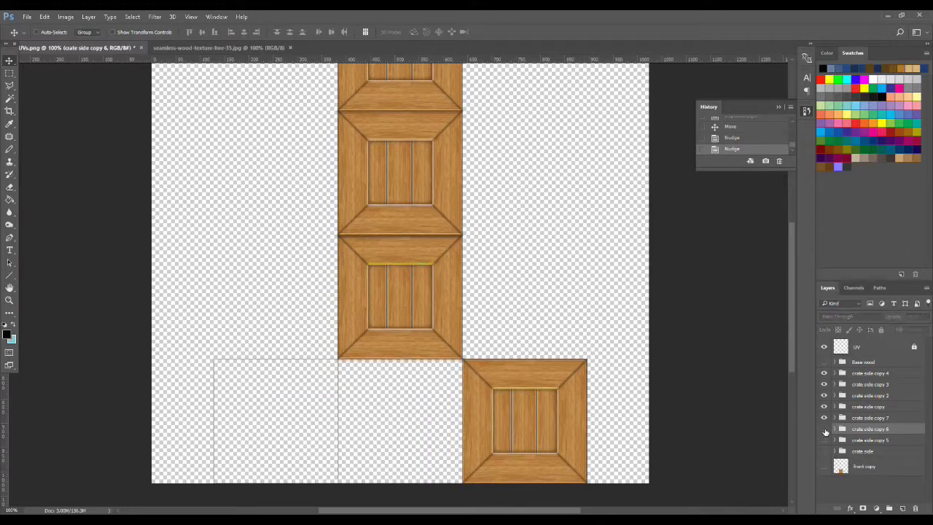
pyautogui.click(825, 430)
pyautogui.press('Right')
pyautogui.press('Up')
pyautogui.press('Up')
pyautogui.press('Down')
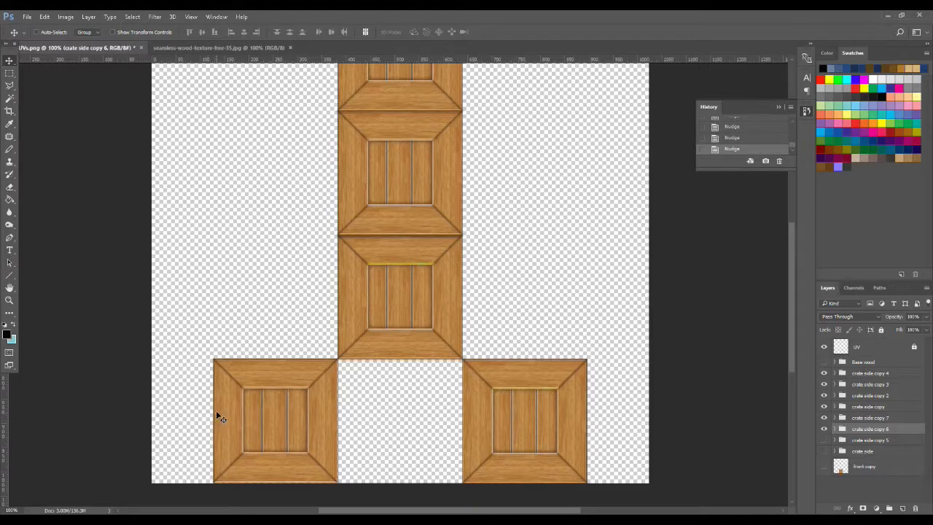
pyautogui.click(825, 440)
pyautogui.click(824, 452)
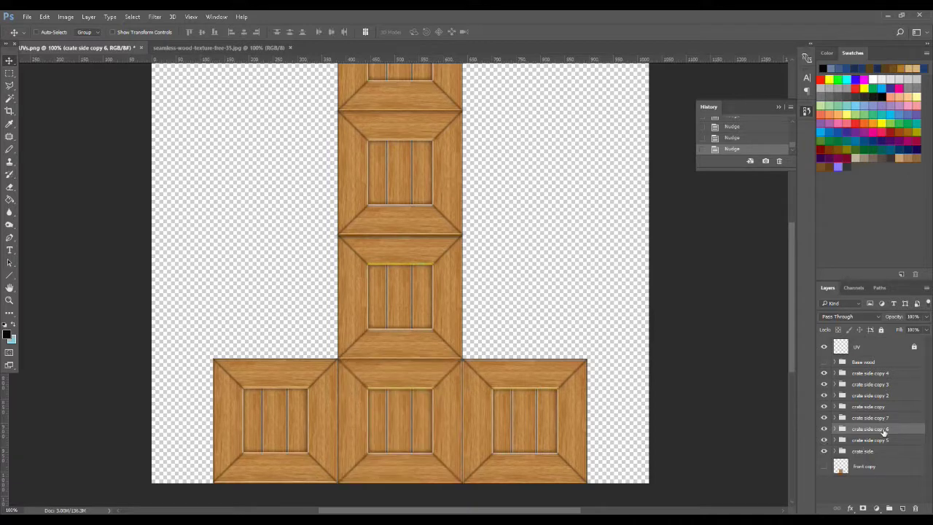
# - Toggle the UV overlay and view the whole texture to check how the crate faces fit the template
pyautogui.click(824, 348)
pyautogui.click(824, 348)
pyautogui.click(825, 348)
pyautogui.click(825, 347)
pyautogui.click(824, 347)
pyautogui.click(824, 348)
pyautogui.click(10, 300)
pyautogui.click(422, 368)
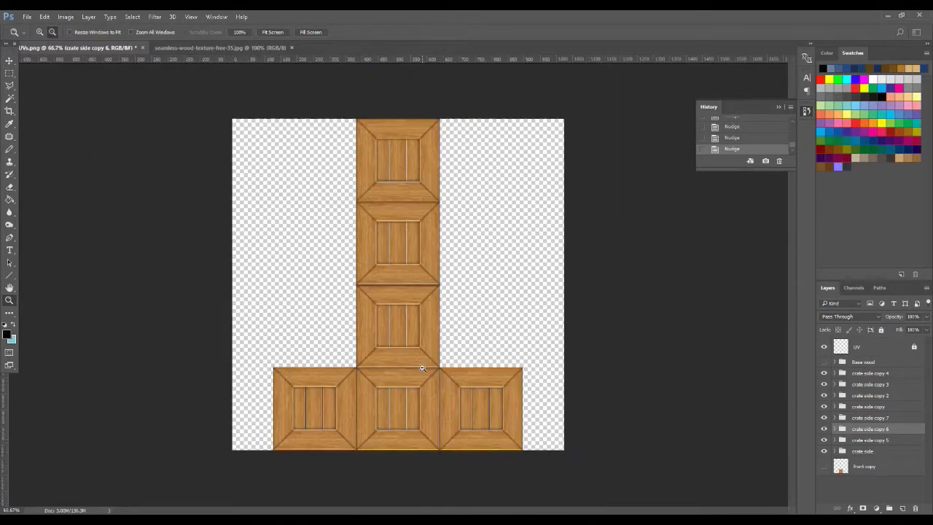
pyautogui.keyDown('alt'); pyautogui.click(500, 393); pyautogui.keyUp('alt')
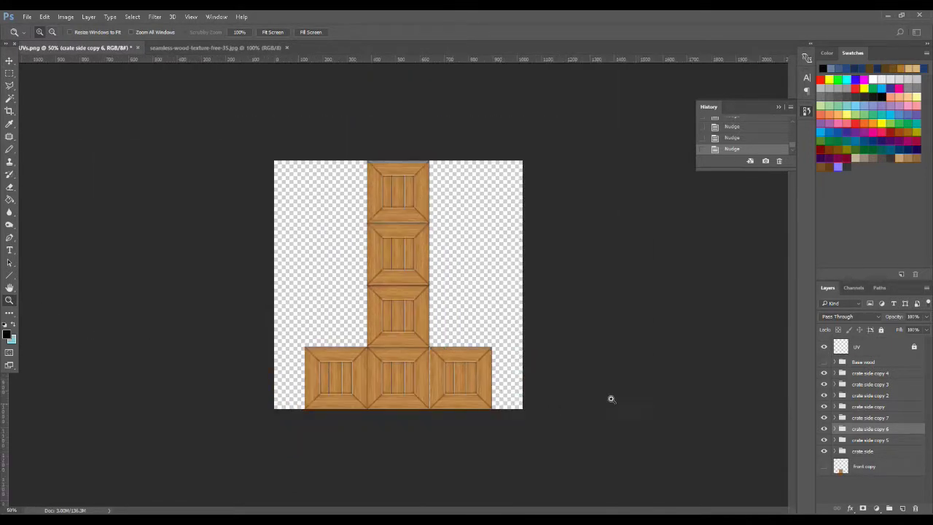
# - Try a black-filled background layer beneath the crate side groups and delete it
pyautogui.click(880, 467)
pyautogui.click(902, 508)
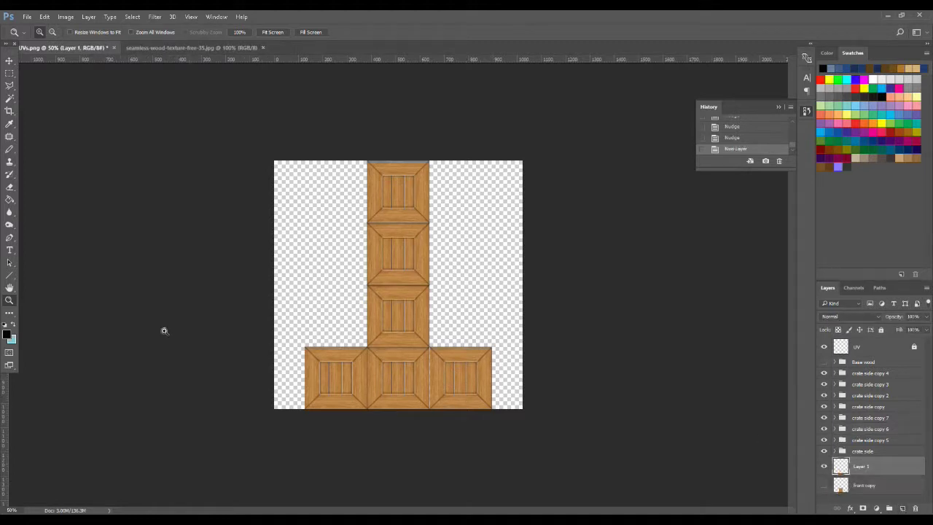
pyautogui.click(9, 199)
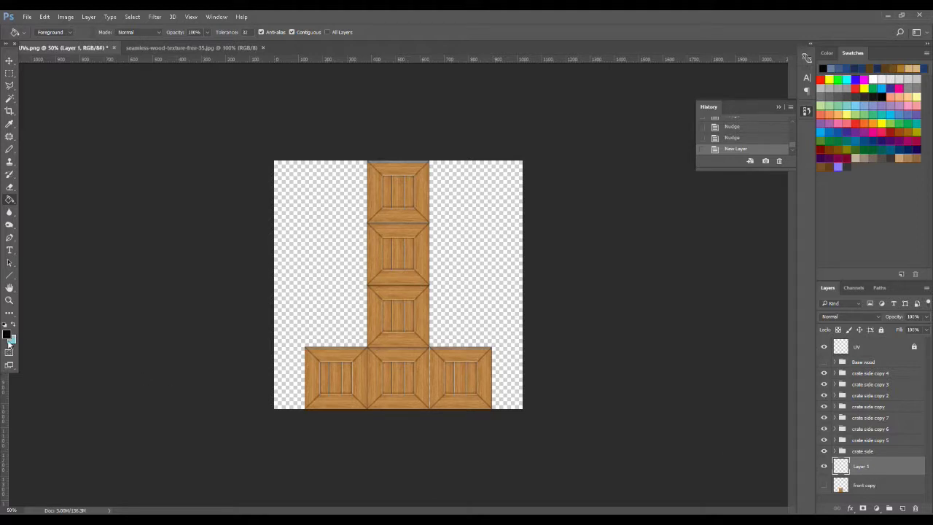
pyautogui.click(298, 292)
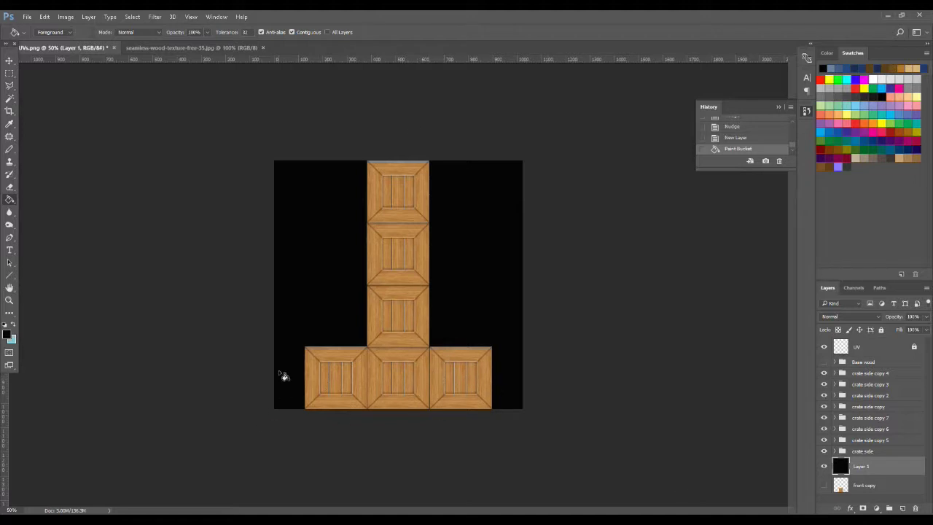
pyautogui.moveTo(898, 470); pyautogui.dragTo(915, 508)
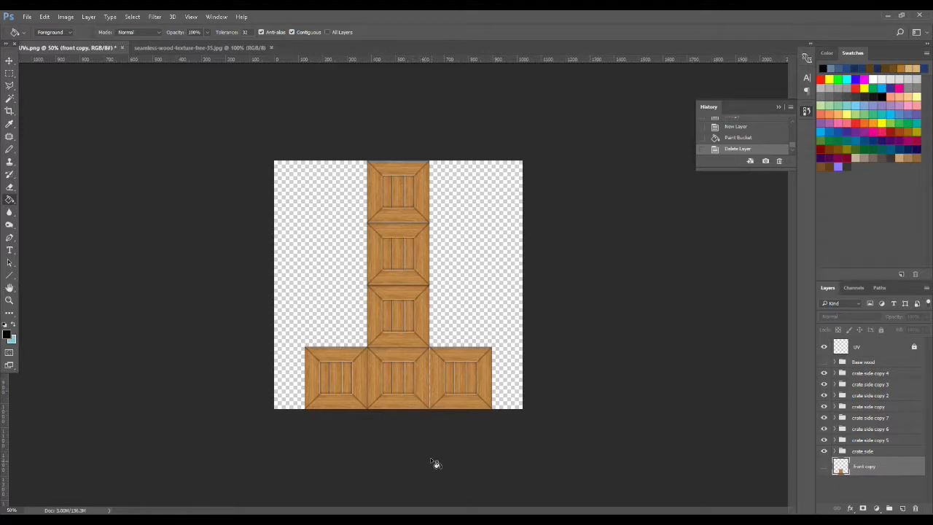
# - Check which lower crate side groups overlap and delete the redundant crate side copy 5 group
pyautogui.click(870, 374)
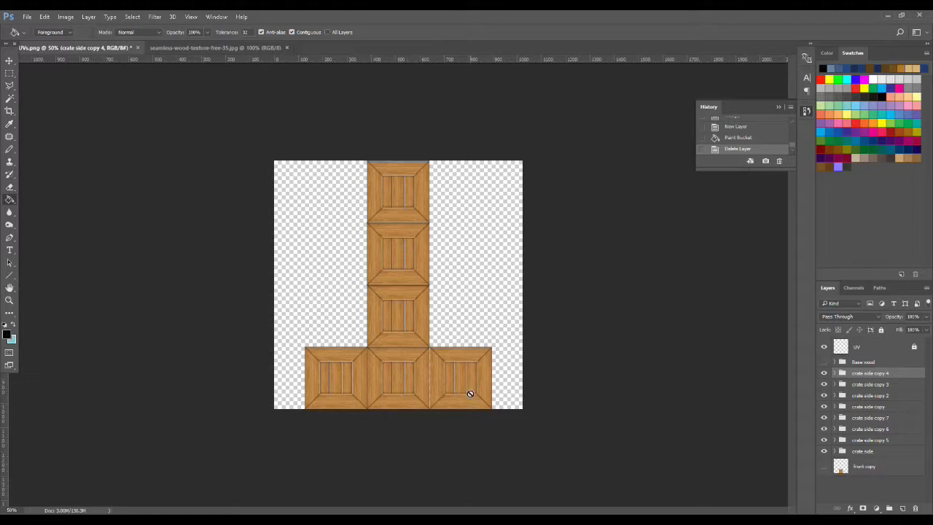
pyautogui.click(824, 418)
pyautogui.click(824, 418)
pyautogui.click(825, 429)
pyautogui.click(825, 429)
pyautogui.click(824, 441)
pyautogui.click(824, 451)
pyautogui.click(825, 451)
pyautogui.moveTo(876, 443); pyautogui.dragTo(916, 508)
# - Identify the original crate side group by toggling its visibility and rename it as crate front
pyautogui.click(825, 440)
pyautogui.click(824, 441)
pyautogui.doubleClick(875, 441)
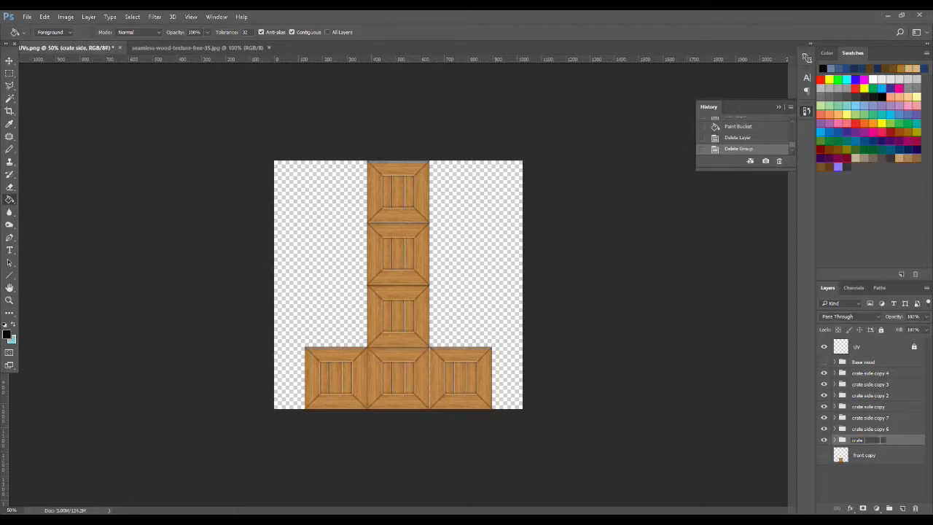
pyautogui.write('crate front')
pyautogui.press('Return')
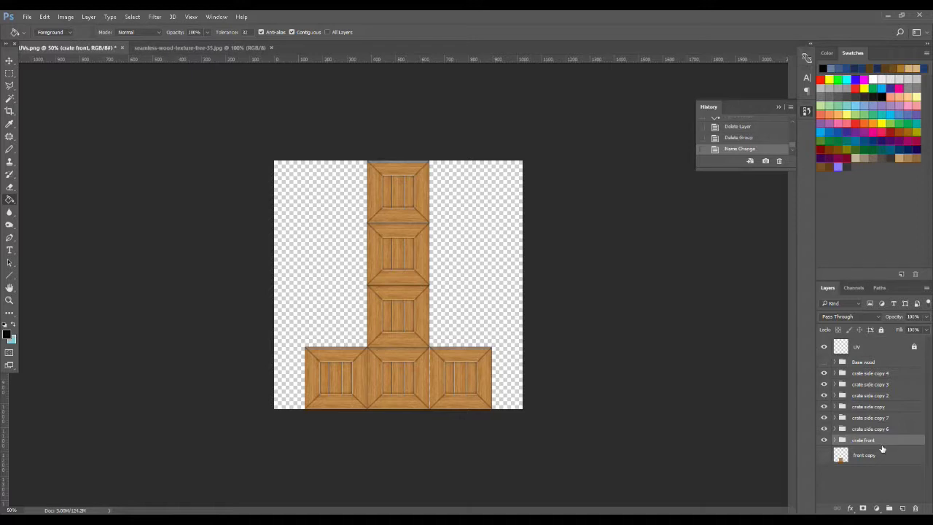
# - Check the face covered by crate side copy 6 and rename the group as crate right
pyautogui.click(825, 428)
pyautogui.click(824, 428)
pyautogui.doubleClick(873, 429)
pyautogui.click(877, 429)
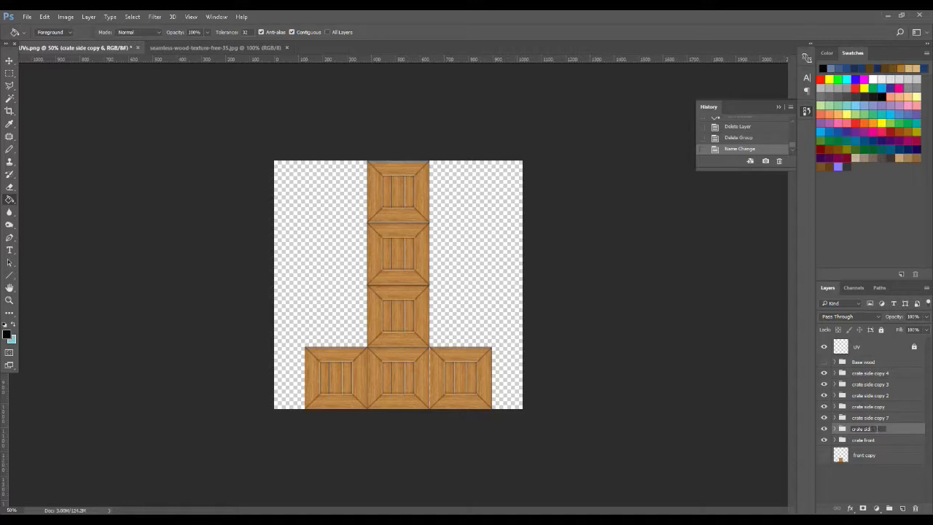
pyautogui.press('Return')
# - Check the face covered by crate side copy 7 and rename the group as crate left
pyautogui.click(824, 418)
pyautogui.click(824, 418)
pyautogui.doubleClick(871, 417)
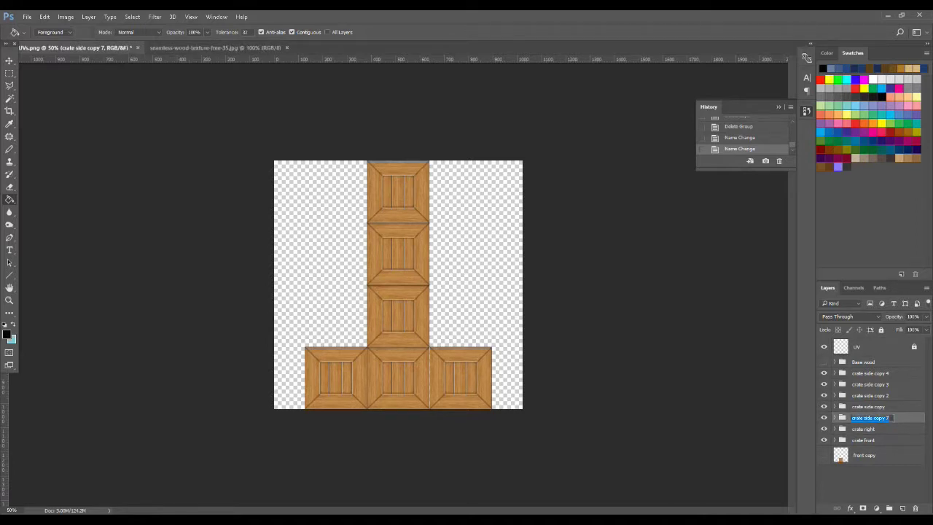
pyautogui.click(890, 418)
pyautogui.press('BackSpace')
pyautogui.press('Return')
# - Check the face covered by the crate side copy group directly above crate left and rename it as crate top
pyautogui.click(825, 408)
pyautogui.click(825, 407)
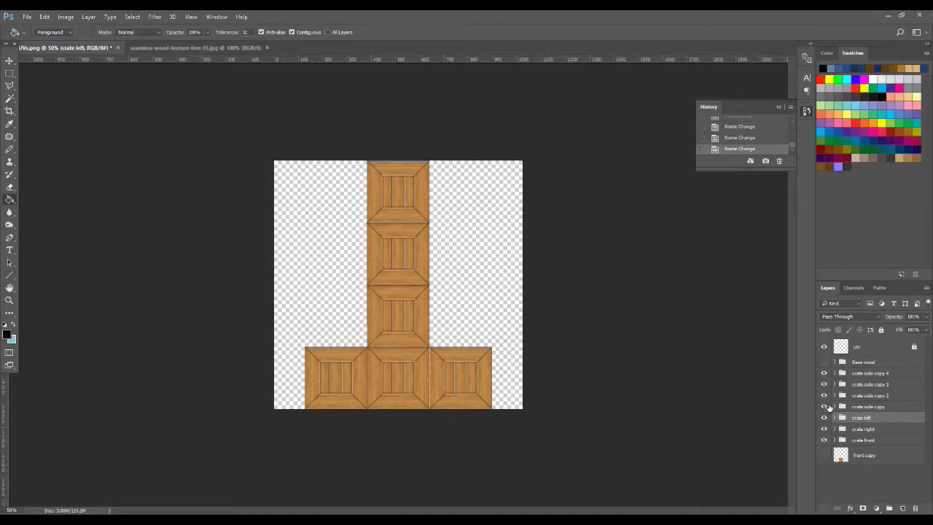
pyautogui.doubleClick(869, 407)
pyautogui.click(885, 406)
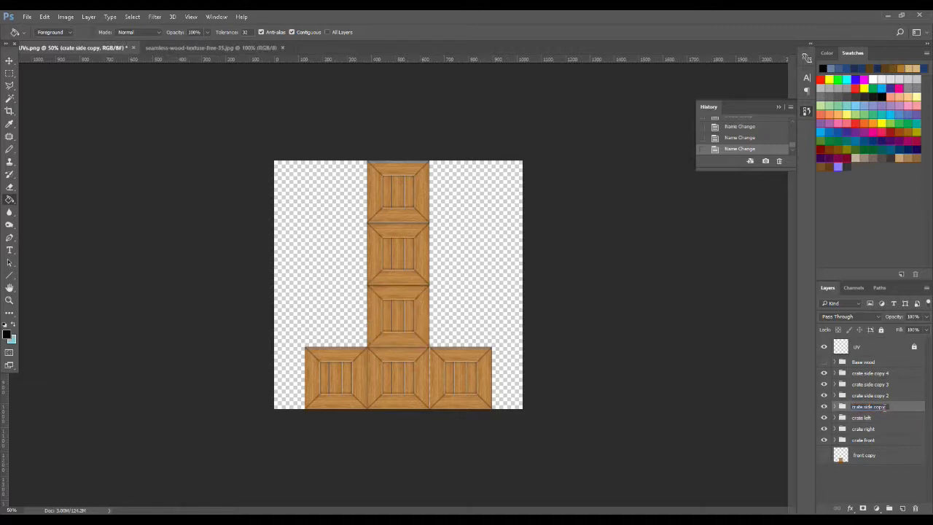
pyautogui.write('top')
pyautogui.press('Return')
# - Toggle crate side copy 2 to check whether it is redundant, and delete the group
pyautogui.click(882, 395)
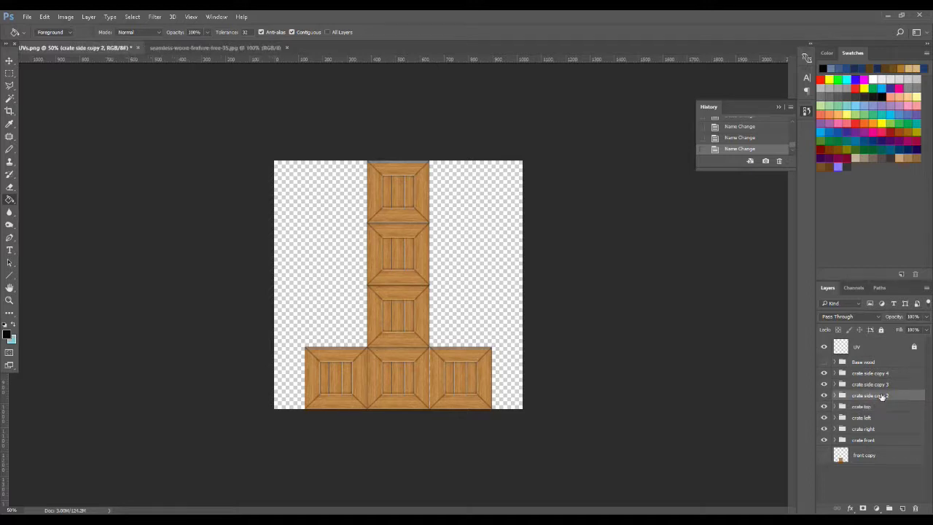
pyautogui.click(824, 395)
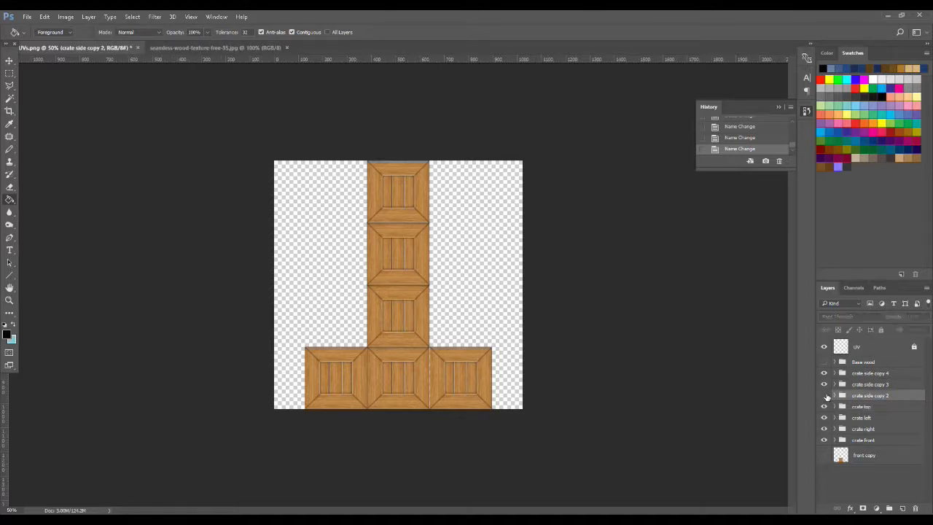
pyautogui.click(824, 395)
pyautogui.moveTo(873, 398); pyautogui.dragTo(915, 508)
# - Check the face covered by crate side copy 3 and rename the group as crate back
pyautogui.click(824, 384)
pyautogui.click(825, 384)
pyautogui.click(860, 386)
pyautogui.doubleClick(878, 386)
pyautogui.press('Right')
pyautogui.press('BackSpace')
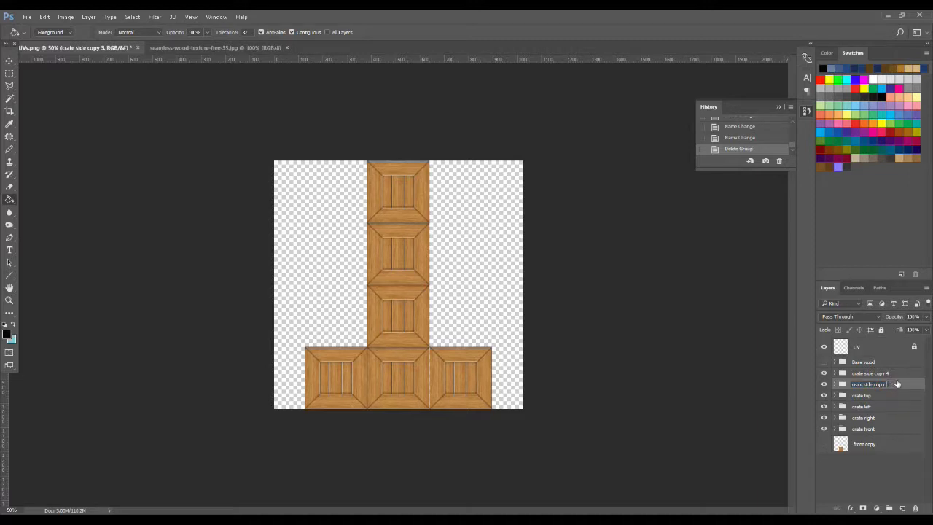
pyautogui.write('bu')
pyautogui.write('ck')
pyautogui.press('Return')
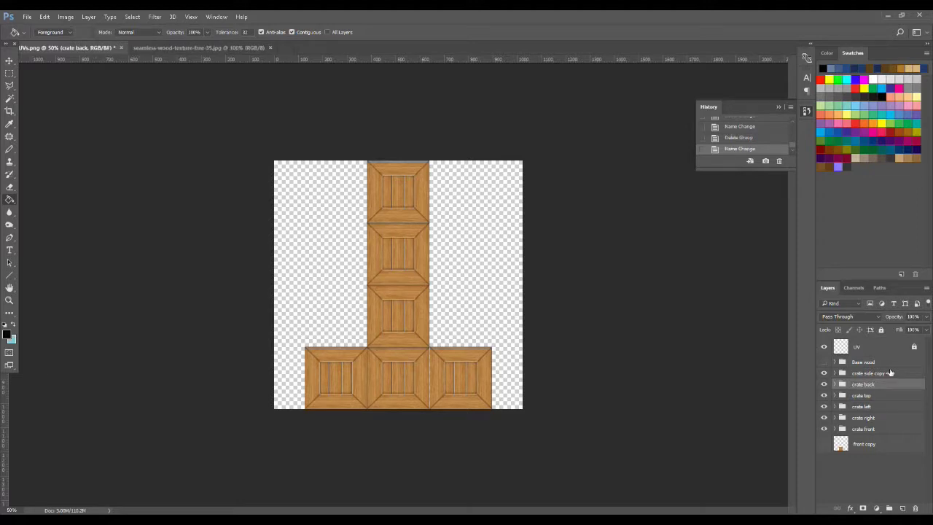
# - Rename the crate side copy 4 group as crate bottom
pyautogui.doubleClick(874, 373)
pyautogui.press('Right')
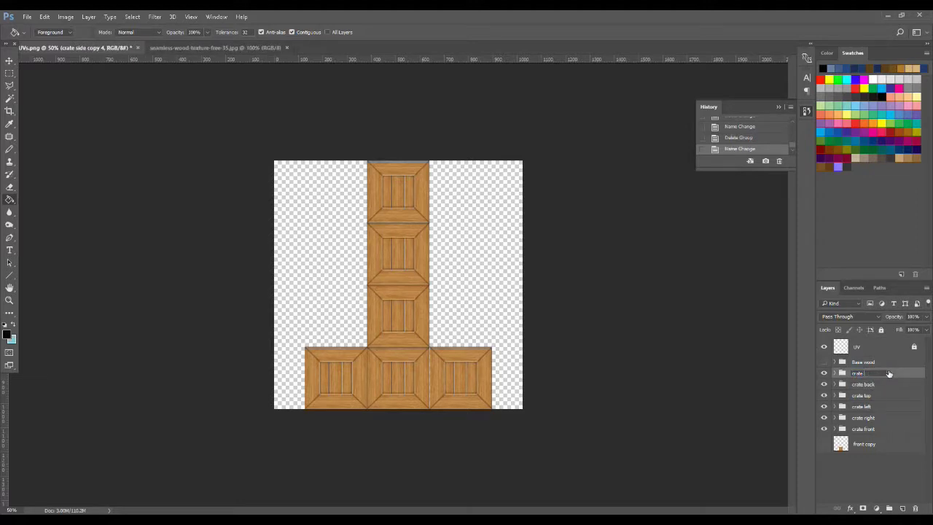
pyautogui.press('Return')
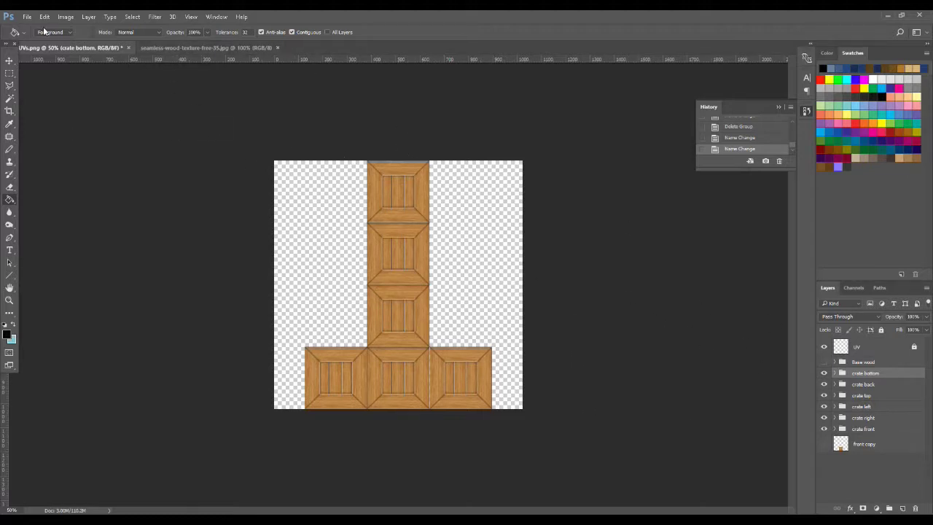
# - Open the mixed_grunge_texture_02 image from the raw textures folder
pyautogui.click(15, 16)
pyautogui.click(26, 16)
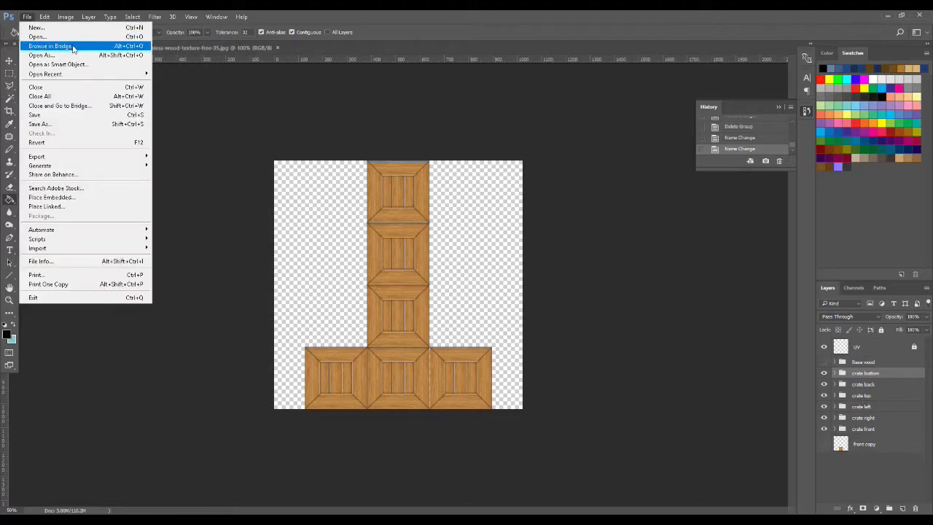
pyautogui.click(30, 31)
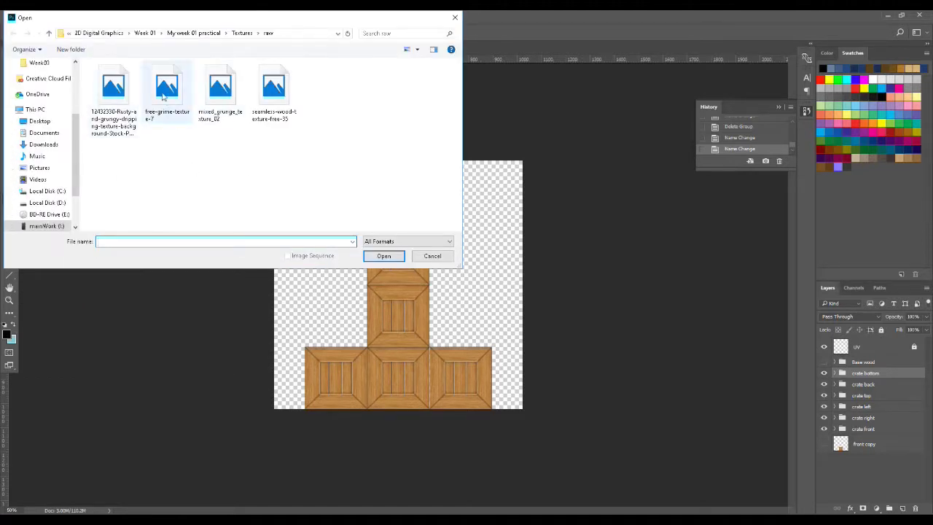
pyautogui.click(165, 93)
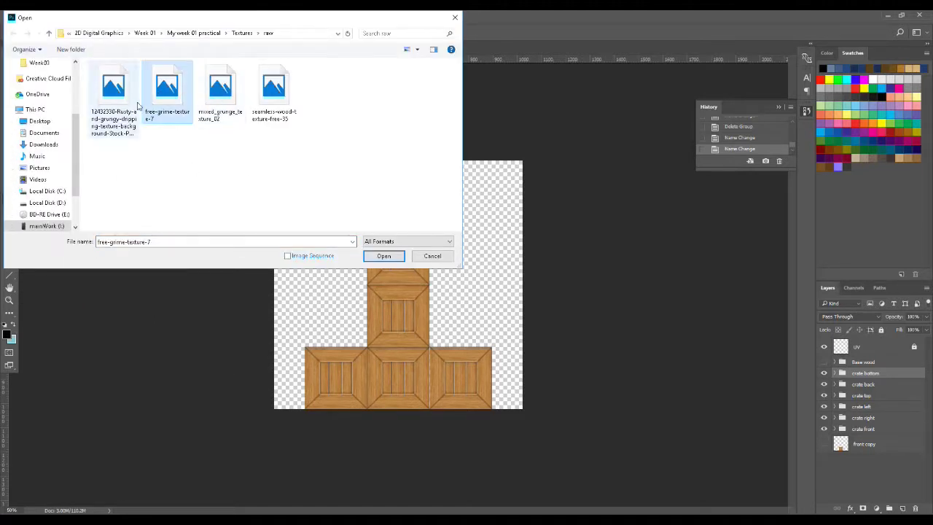
pyautogui.click(113, 96)
pyautogui.click(217, 97)
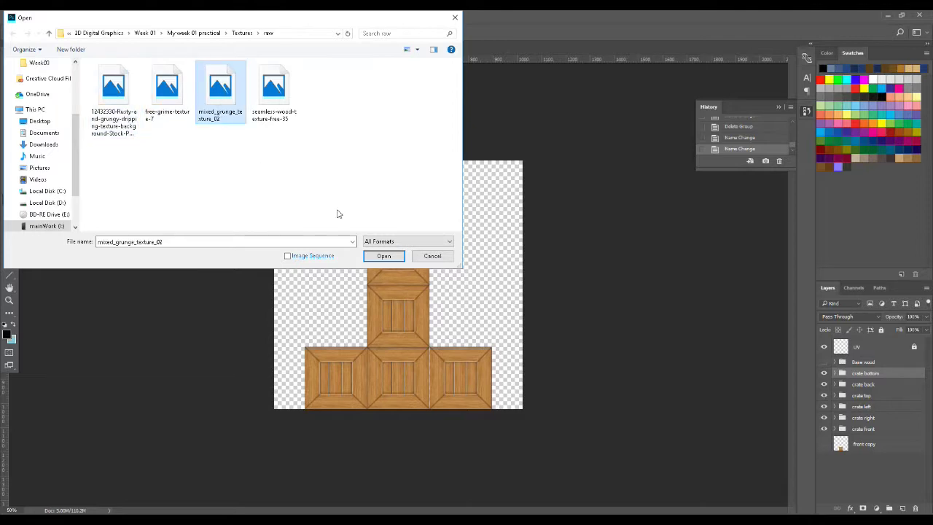
pyautogui.click(384, 255)
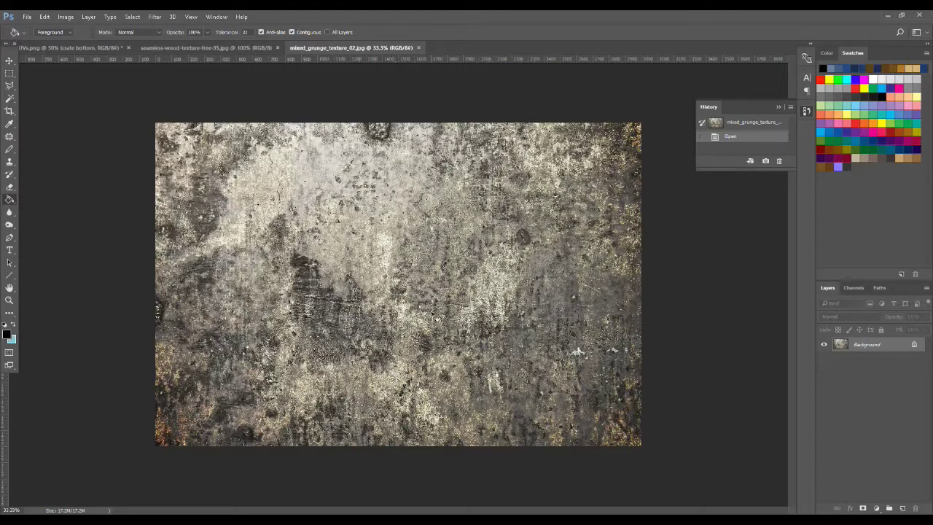
# - Desaturate the mixed grunge texture to greyscale
pyautogui.click(64, 17)
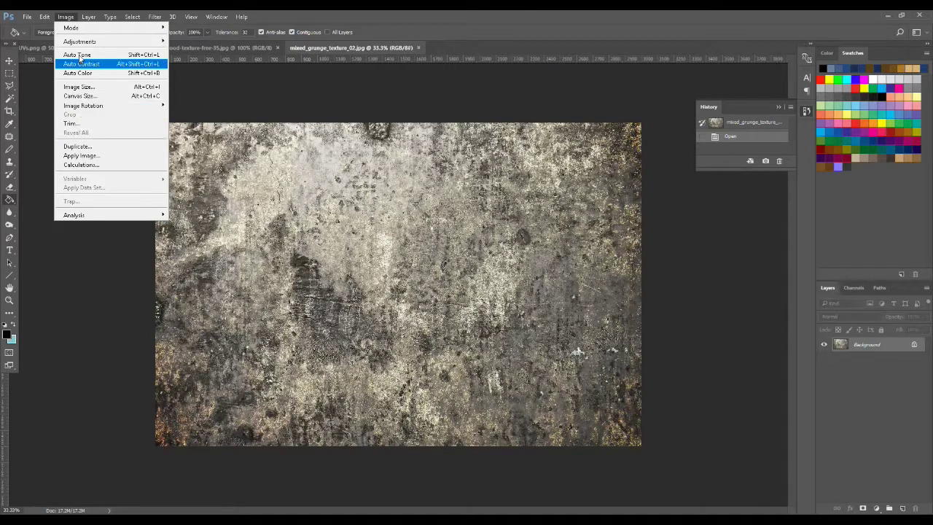
pyautogui.moveTo(94, 42)
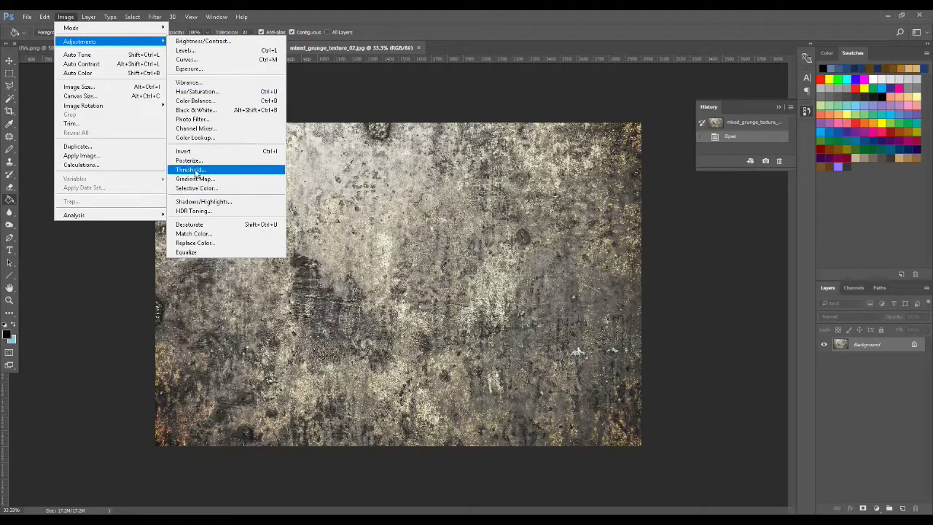
pyautogui.click(190, 225)
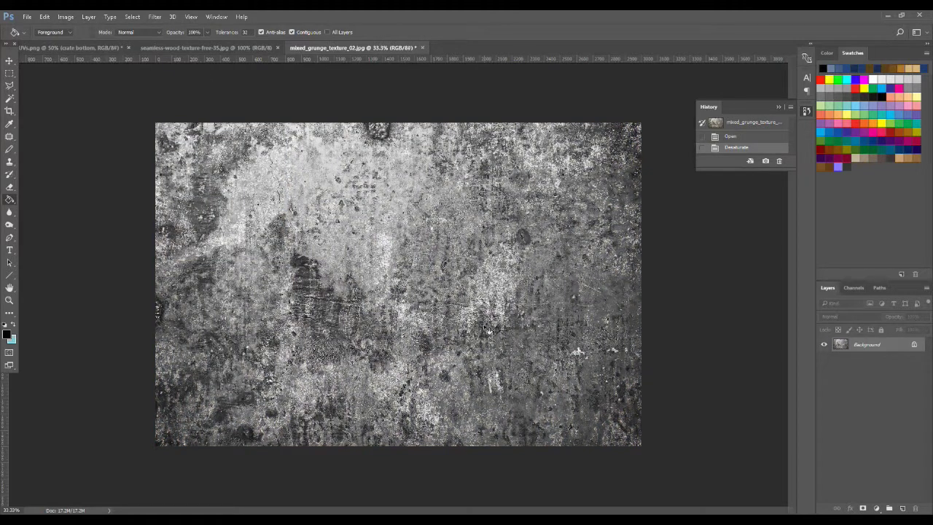
# - Copy the whole grunge texture into the UVs document above the crate bottom group, and hide the UV layer
pyautogui.hotkey('ctrl', 'a')
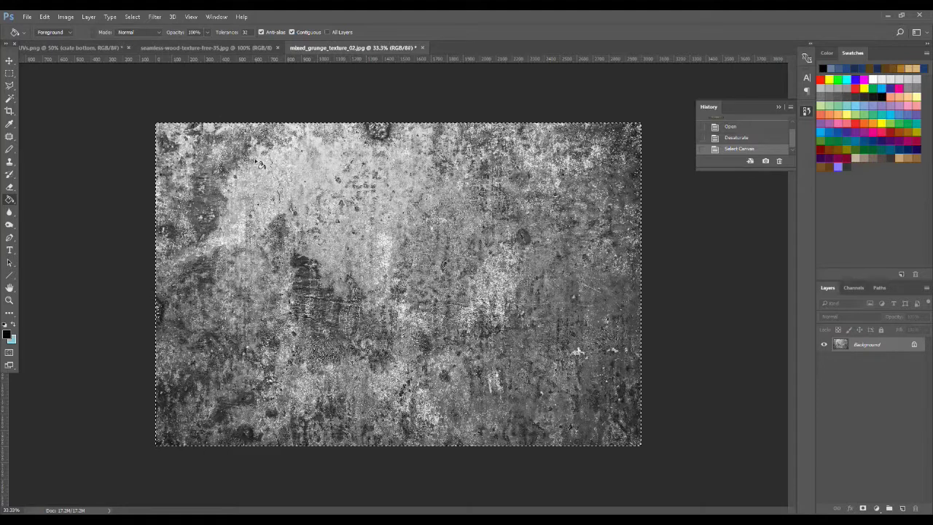
pyautogui.click(173, 48)
pyautogui.click(102, 48)
pyautogui.hotkey('ctrl', 'v')
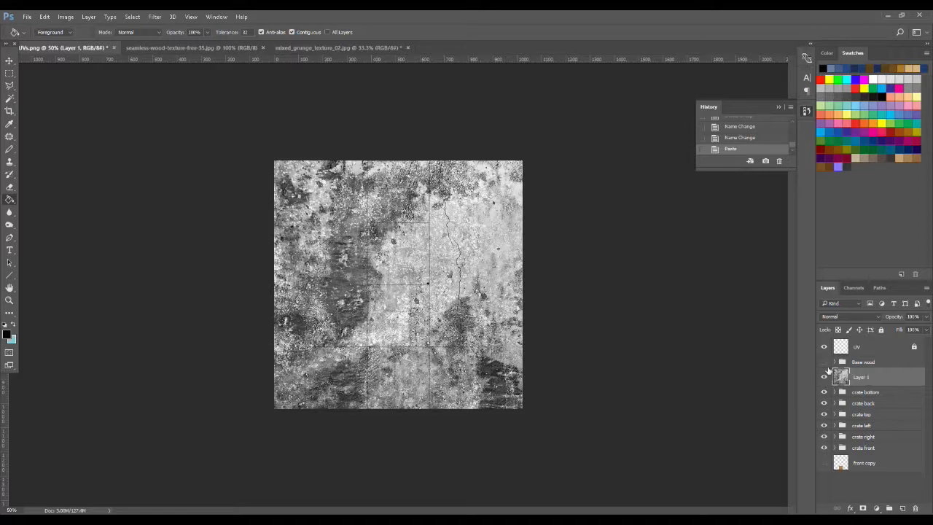
pyautogui.click(824, 348)
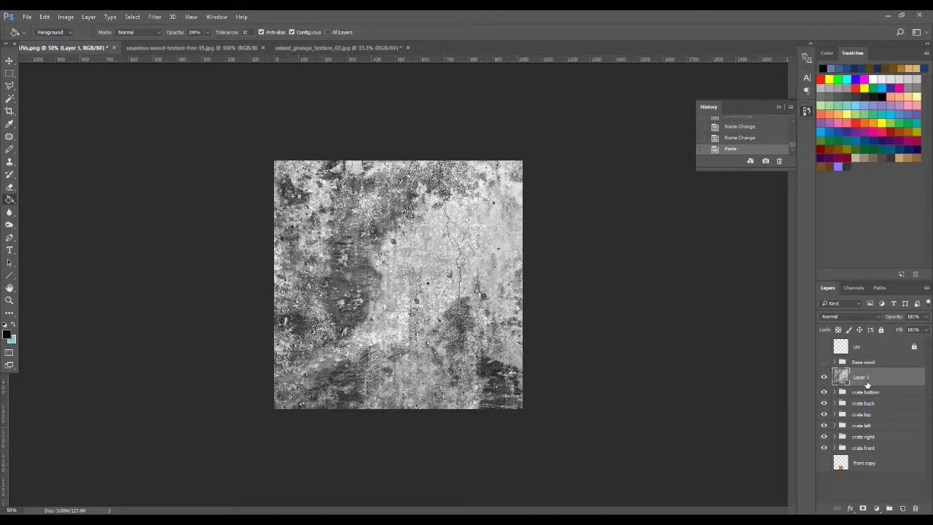
# - Move and scale down the pasted grunge layer so that it just covers the whole canvas
pyautogui.press('v')
pyautogui.moveTo(486, 383)
pyautogui.mouseDown()
pyautogui.moveTo(585, 406)
pyautogui.moveTo(261, 333)
pyautogui.moveTo(294, 327)
pyautogui.moveTo(457, 349)
pyautogui.moveTo(418, 351)
pyautogui.moveTo(398, 333)
pyautogui.moveTo(385, 339)
pyautogui.mouseUp()
pyautogui.hotkey('ctrl', 't')
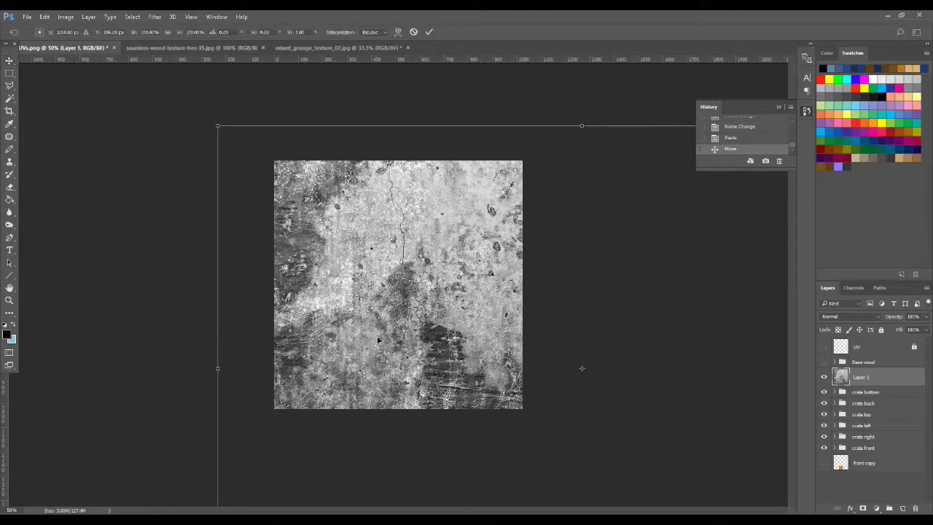
pyautogui.moveTo(218, 126); pyautogui.dragTo(455, 284)
pyautogui.moveTo(539, 428); pyautogui.dragTo(277, 279)
pyautogui.moveTo(195, 136); pyautogui.dragTo(267, 183)
pyautogui.moveTo(481, 355); pyautogui.dragTo(398, 317)
pyautogui.moveTo(604, 147); pyautogui.dragTo(590, 156)
pyautogui.moveTo(587, 427); pyautogui.dragTo(573, 413)
pyautogui.moveTo(389, 348); pyautogui.dragTo(394, 348)
pyautogui.press('Return')
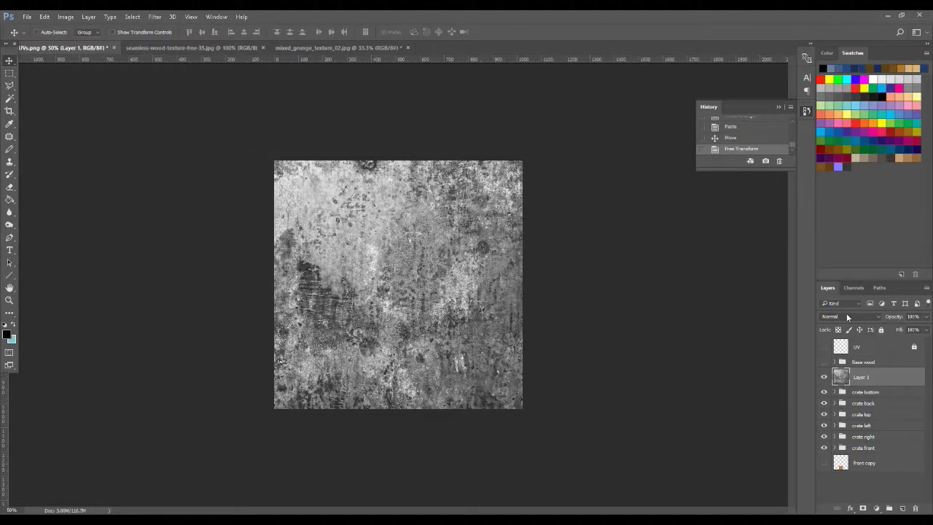
# - Try the Color Burn blend mode on the grunge layer, and settle on Multiply
pyautogui.click(849, 318)
pyautogui.click(848, 320)
pyautogui.click(842, 315)
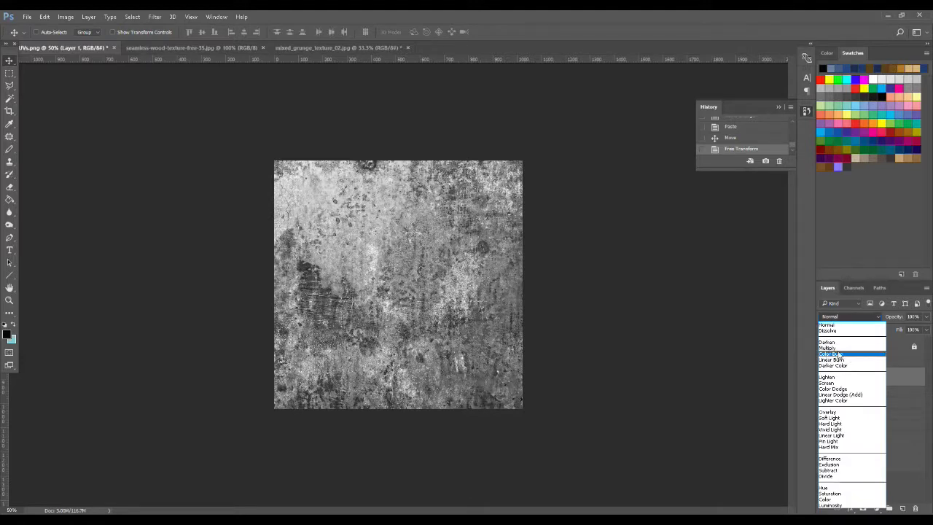
pyautogui.click(840, 354)
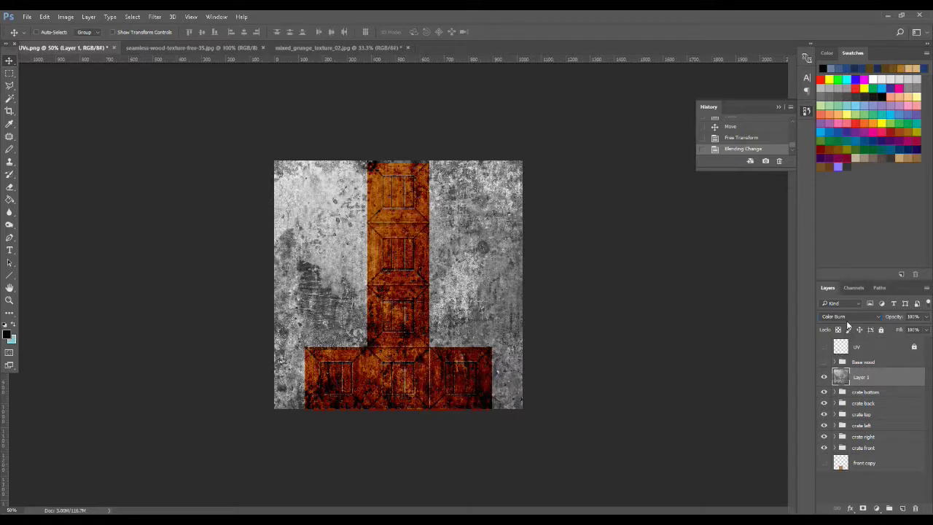
pyautogui.click(847, 318)
pyautogui.click(840, 349)
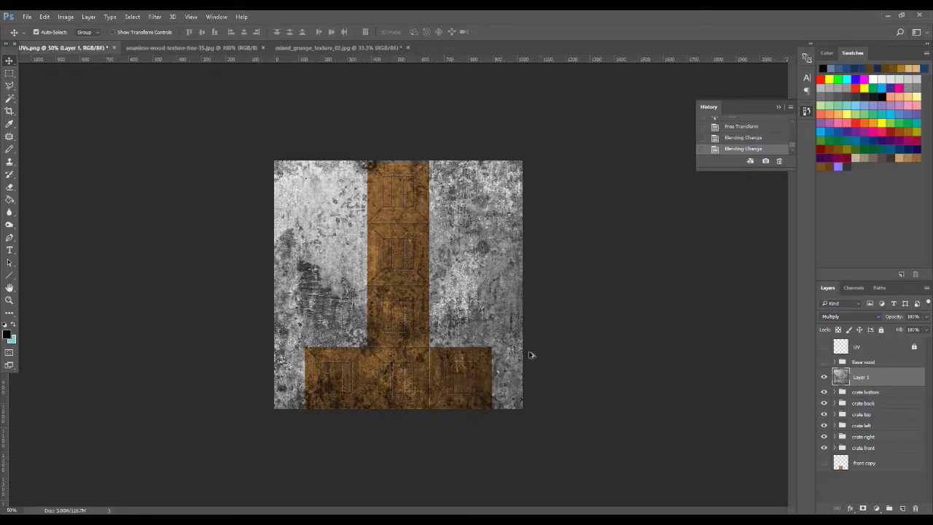
# - Inspect the grunge effect on the crate faces up close and lower the grunge layer's opacity to 53%
pyautogui.hotkey('ctrl', '+')
pyautogui.hotkey('ctrl', '+')
pyautogui.moveTo(519, 392); pyautogui.dragTo(531, 309)
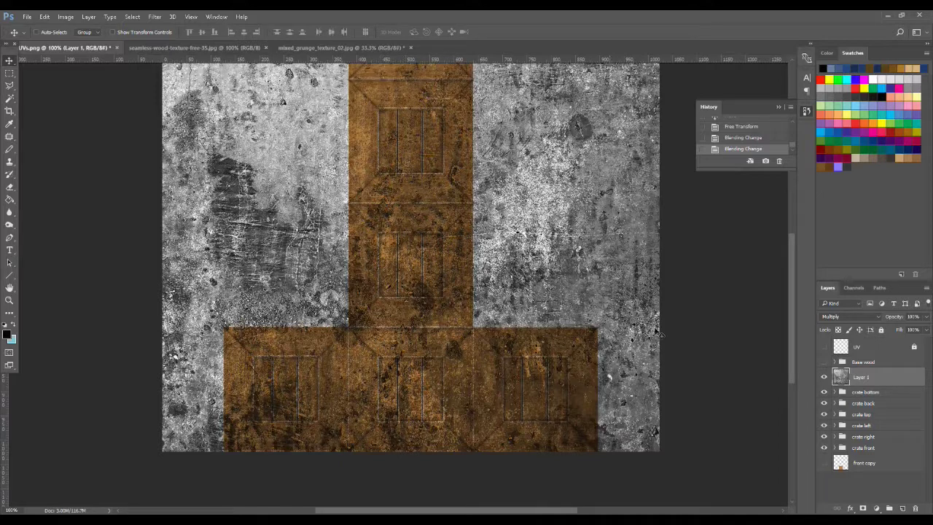
pyautogui.moveTo(792, 315)
pyautogui.mouseDown()
pyautogui.moveTo(791, 274)
pyautogui.moveTo(791, 315)
pyautogui.mouseUp()
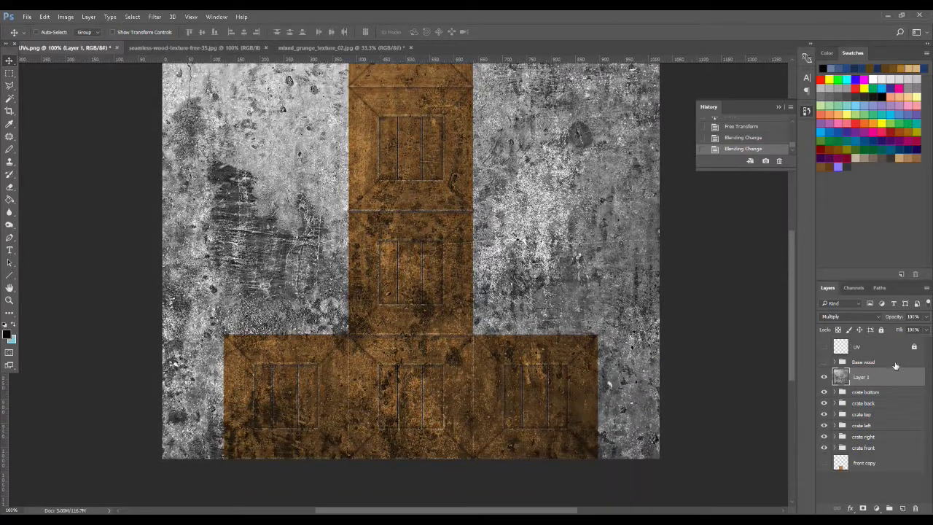
pyautogui.click(927, 317)
pyautogui.moveTo(920, 330); pyautogui.dragTo(908, 332)
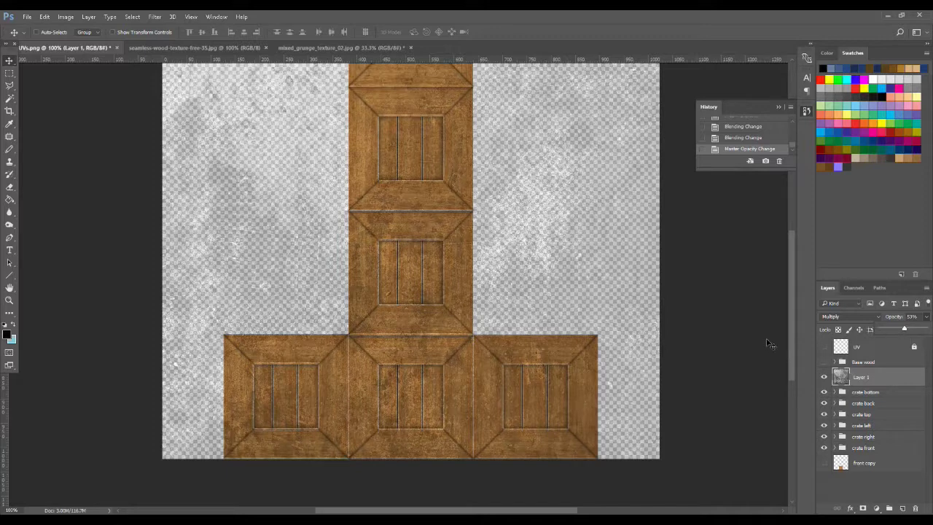
# - Check the grunge over the crate faces and rename its layer as grime
pyautogui.moveTo(793, 319)
pyautogui.mouseDown()
pyautogui.moveTo(788, 263)
pyautogui.moveTo(788, 324)
pyautogui.mouseUp()
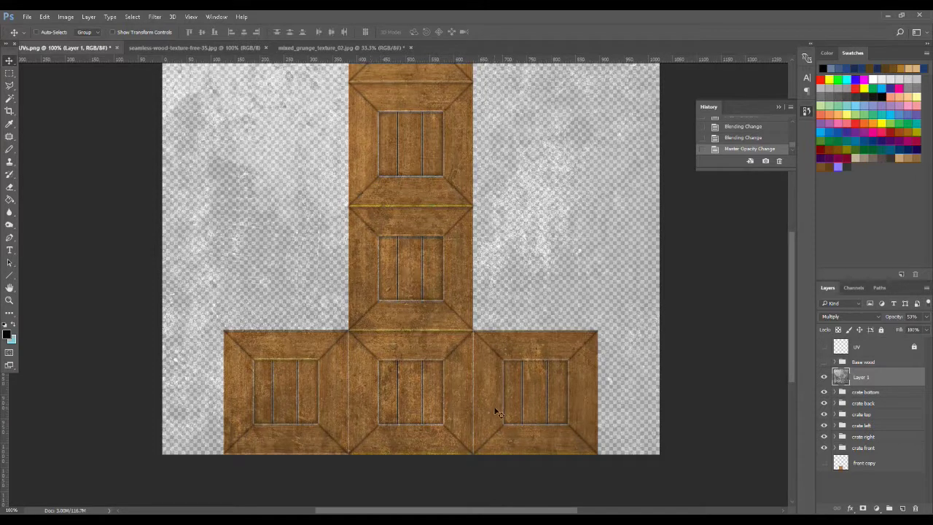
pyautogui.moveTo(796, 315)
pyautogui.mouseDown()
pyautogui.moveTo(789, 250)
pyautogui.moveTo(788, 344)
pyautogui.moveTo(788, 253)
pyautogui.moveTo(790, 328)
pyautogui.moveTo(786, 256)
pyautogui.moveTo(786, 325)
pyautogui.moveTo(783, 281)
pyautogui.moveTo(783, 310)
pyautogui.mouseUp()
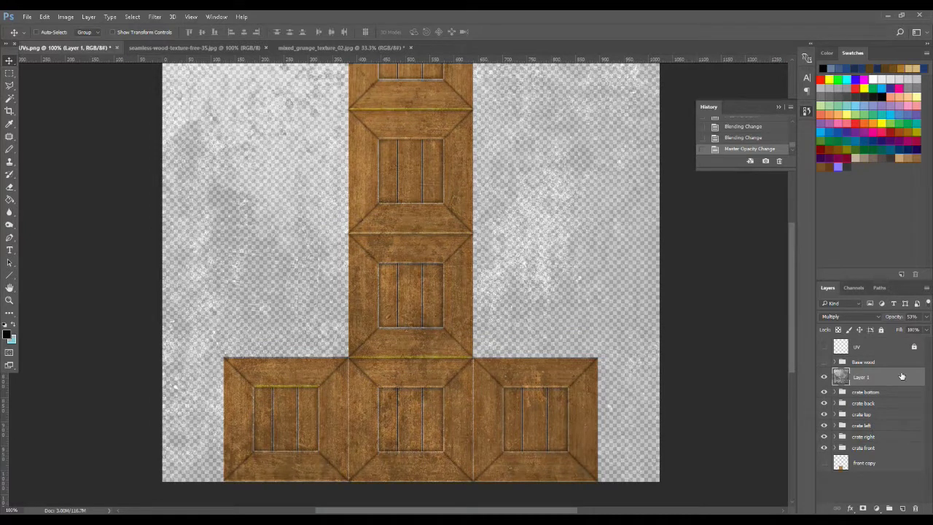
pyautogui.doubleClick(855, 376)
pyautogui.press('Return')
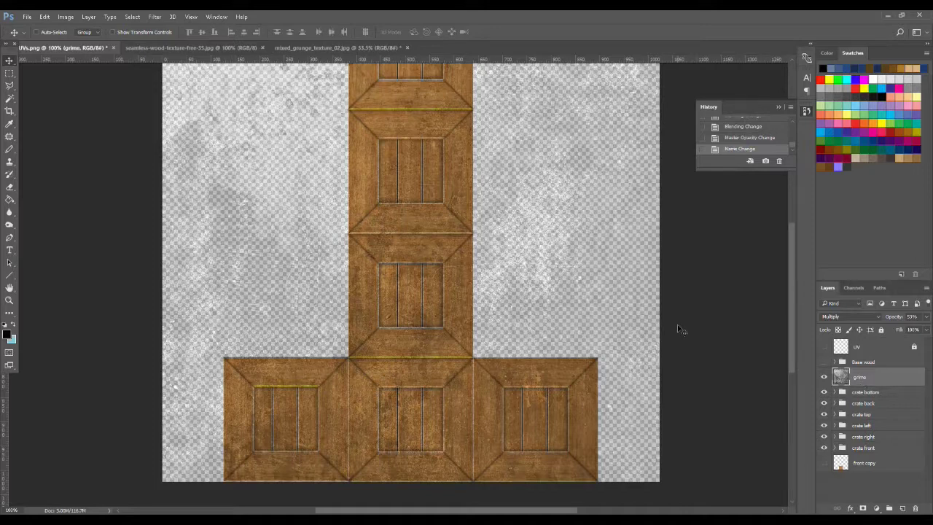
pyautogui.click(27, 16)
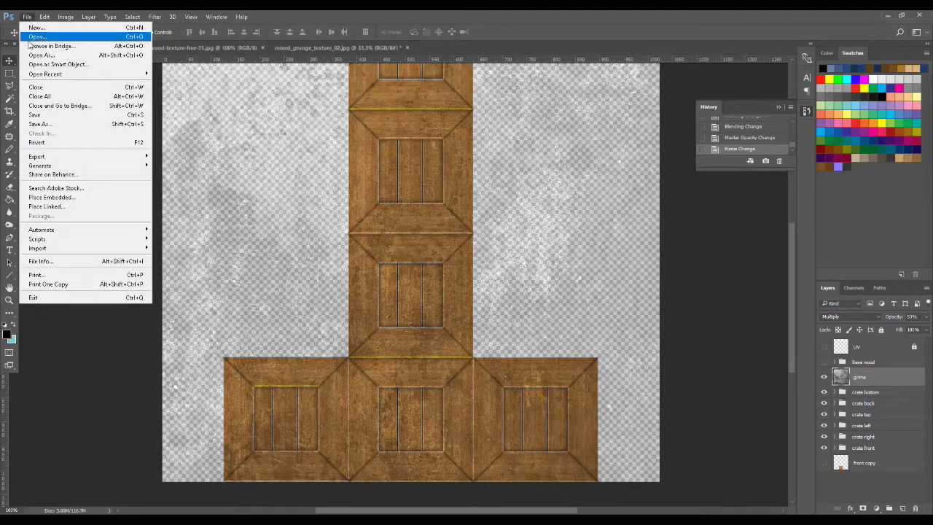
pyautogui.click(412, 303)
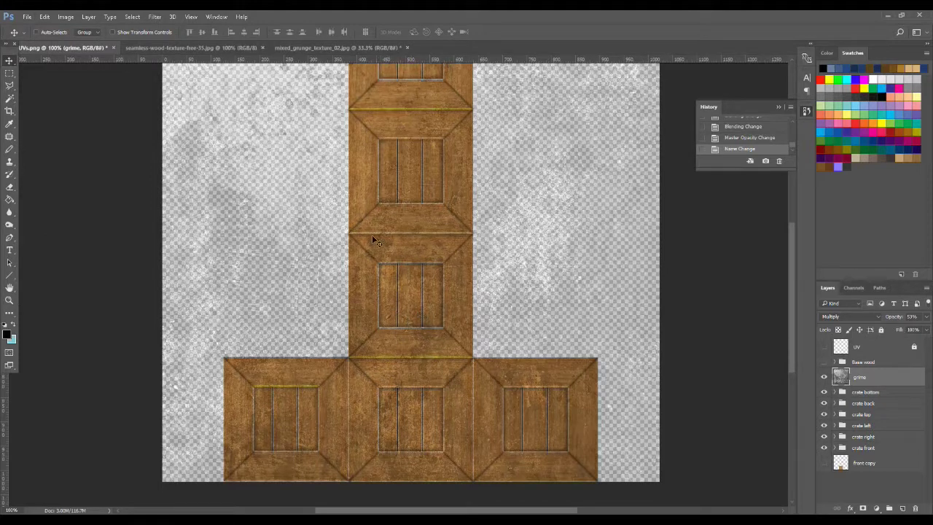
# - Rotate the crate top group by -90 degrees so its planks run horizontally
pyautogui.click(860, 414)
pyautogui.hotkey('ctrl', 't')
pyautogui.moveTo(490, 373); pyautogui.dragTo(525, 227)
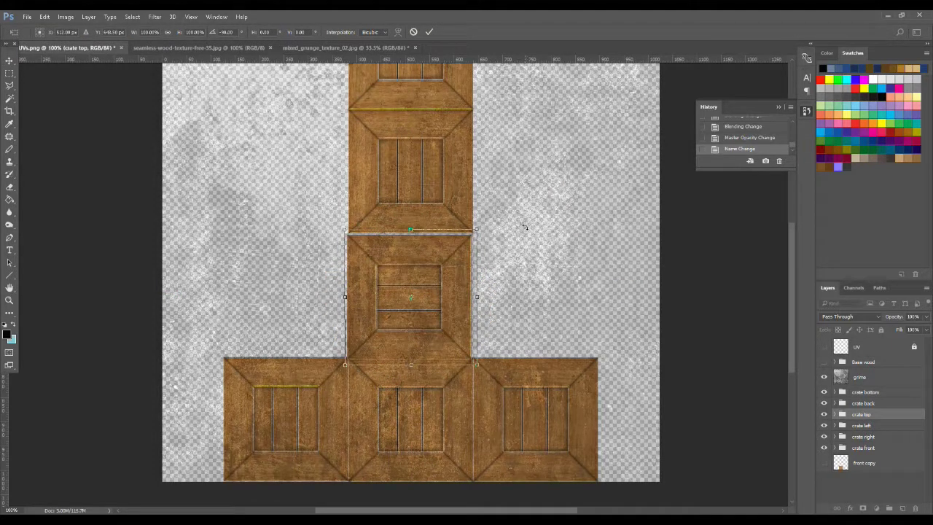
pyautogui.press('Return')
# - Nudge the rotated crate top group up and to the right until it lines up with the neighbouring faces
pyautogui.press('Up')
pyautogui.press('Up')
pyautogui.press('Up')
pyautogui.press('Right')
pyautogui.press('Right')
pyautogui.press('Right')
pyautogui.press('Right')
pyautogui.press('Right')
pyautogui.press('Up')
pyautogui.press('Up')
pyautogui.press('Up')
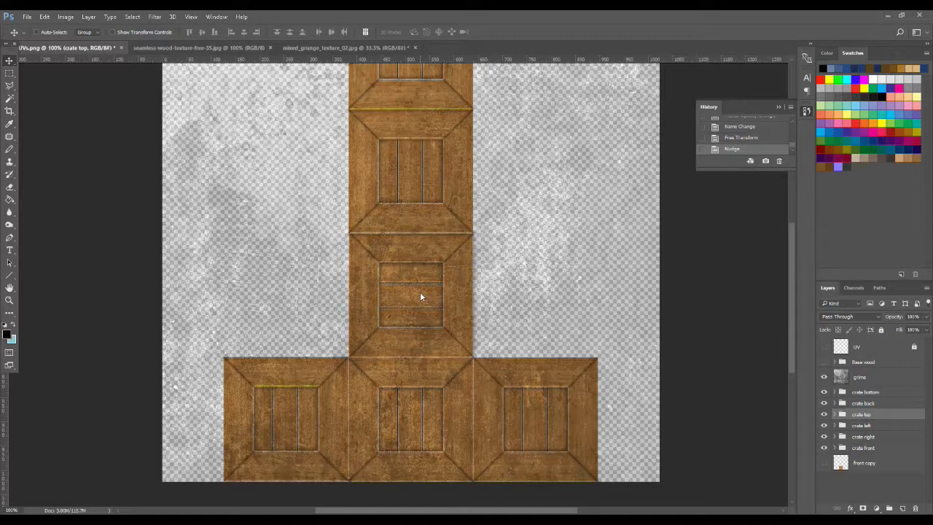
pyautogui.press('Down')
pyautogui.press('Up')
# - Rotate the crate bottom group 90 degrees so its planks run horizontally, undoing the group's accidental deletion
pyautogui.click(864, 392)
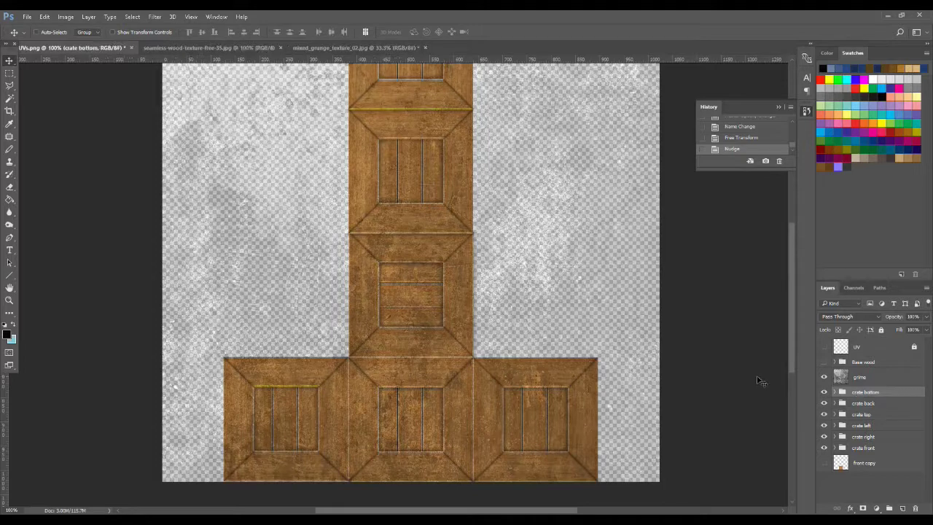
pyautogui.scroll(5, 791, 345)
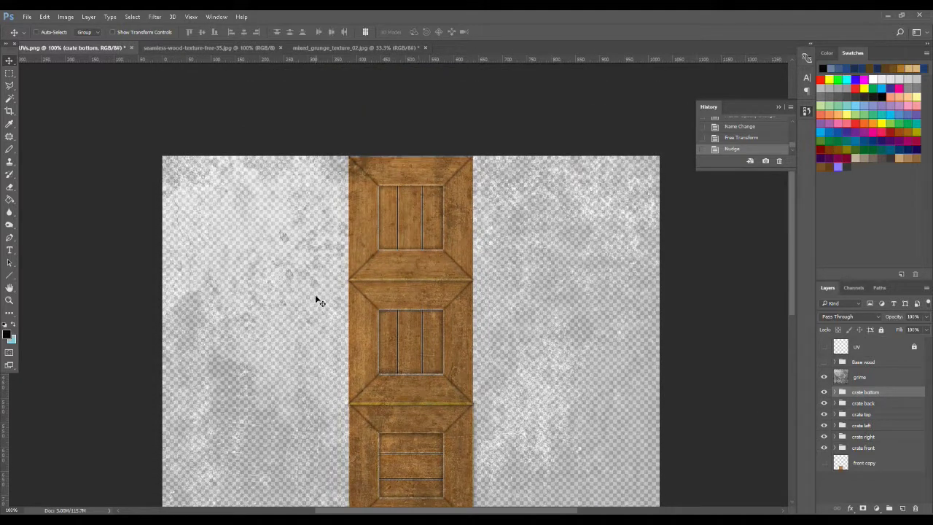
pyautogui.hotkey('ctrl', 't')
pyautogui.moveTo(491, 288); pyautogui.dragTo(505, 119)
pyautogui.press('Return')
pyautogui.press('Delete')
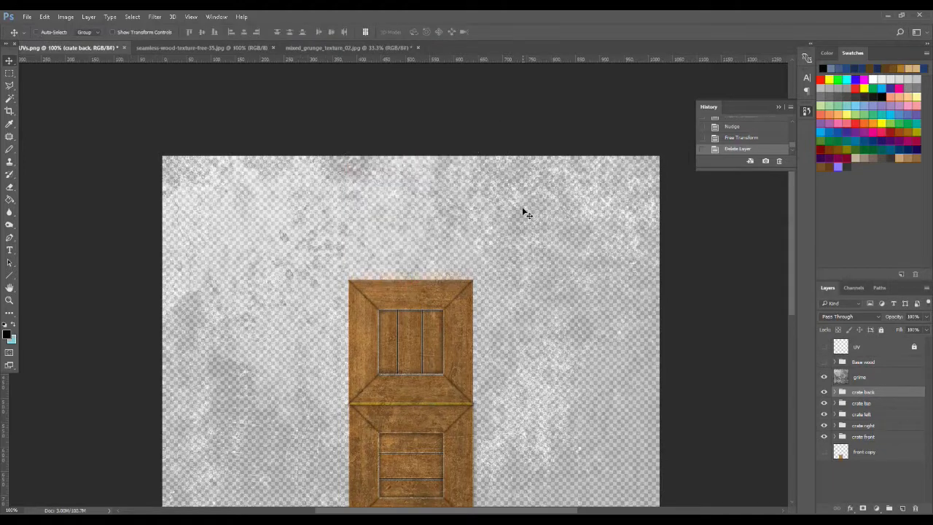
pyautogui.hotkey('ctrl', 'z')
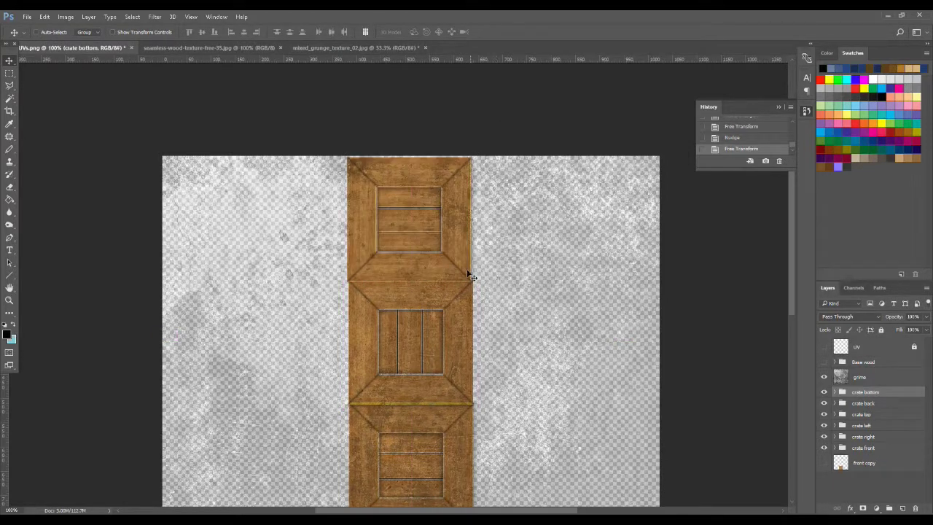
# - Nudge the rotated crate bottom group right and up until it fits its face at the canvas edge
pyautogui.press('Right')
pyautogui.press('Right')
pyautogui.press('Right')
pyautogui.press('Up')
pyautogui.press('Up')
pyautogui.press('Up')
pyautogui.press('Up')
pyautogui.press('Up')
pyautogui.press('Down')
pyautogui.press('Right')
pyautogui.press('Left')
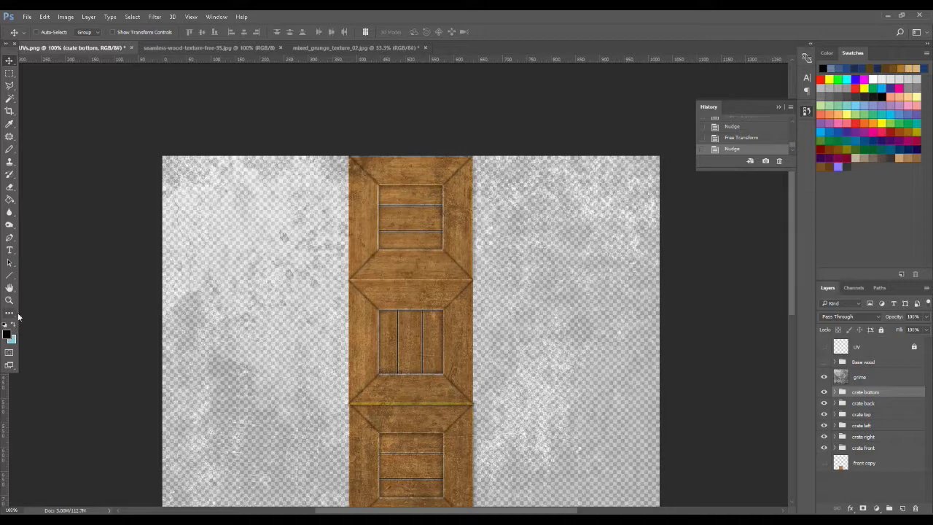
# - Check the whole crate layout and open the 12432330-Rusty-and-grungy-dripping-texture-background-Stock-Photo image from the raw textures folder
pyautogui.hotkey('ctrl', '-')
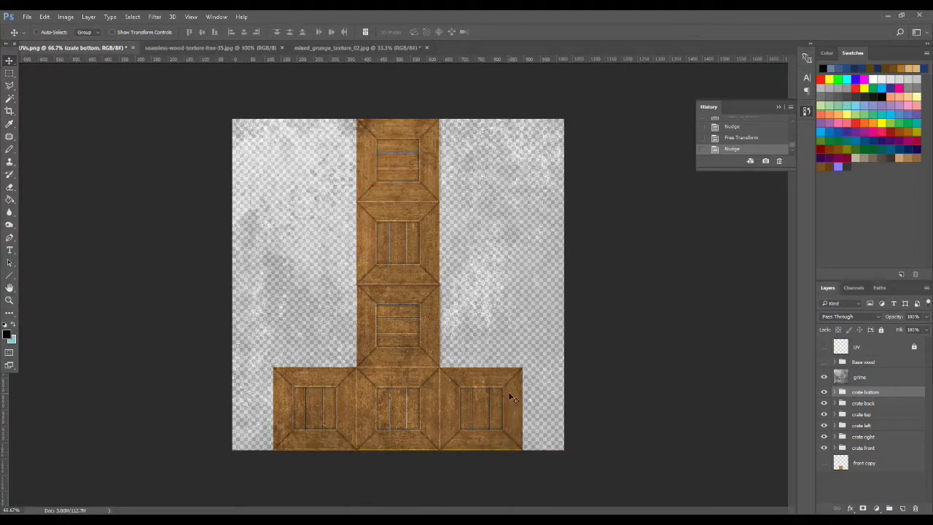
pyautogui.click(27, 16)
pyautogui.click(36, 39)
pyautogui.click(130, 128)
pyautogui.click(383, 255)
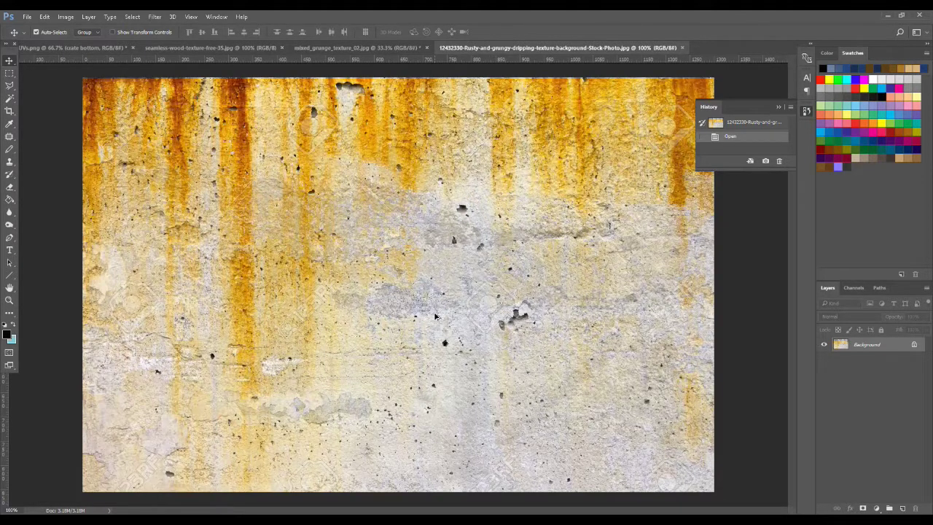
# - Desaturate the rusty dripping texture image to greyscale
pyautogui.hotkey('ctrl', '-')
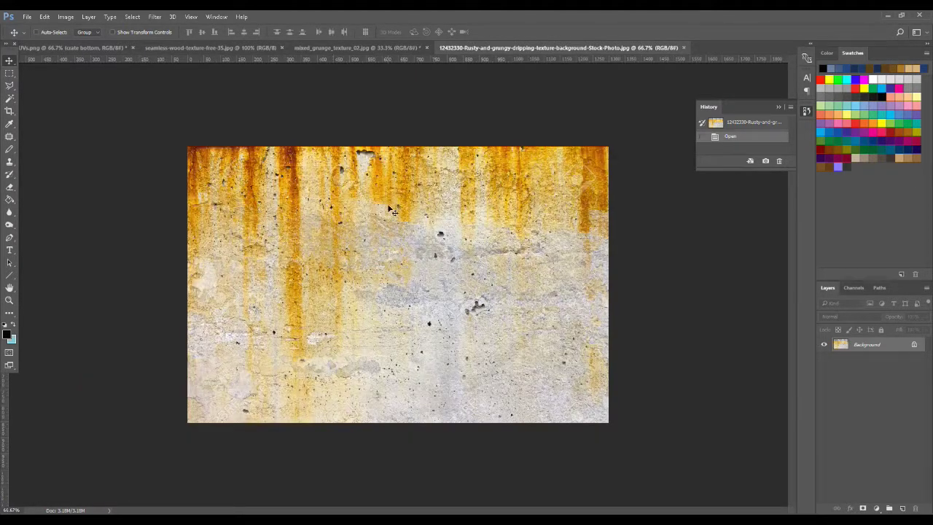
pyautogui.click(65, 17)
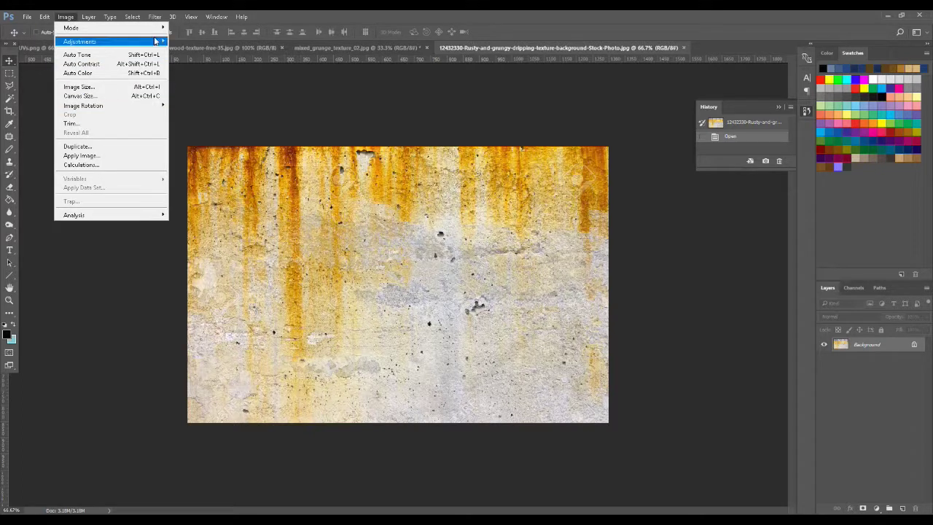
pyautogui.moveTo(155, 41)
pyautogui.click(201, 225)
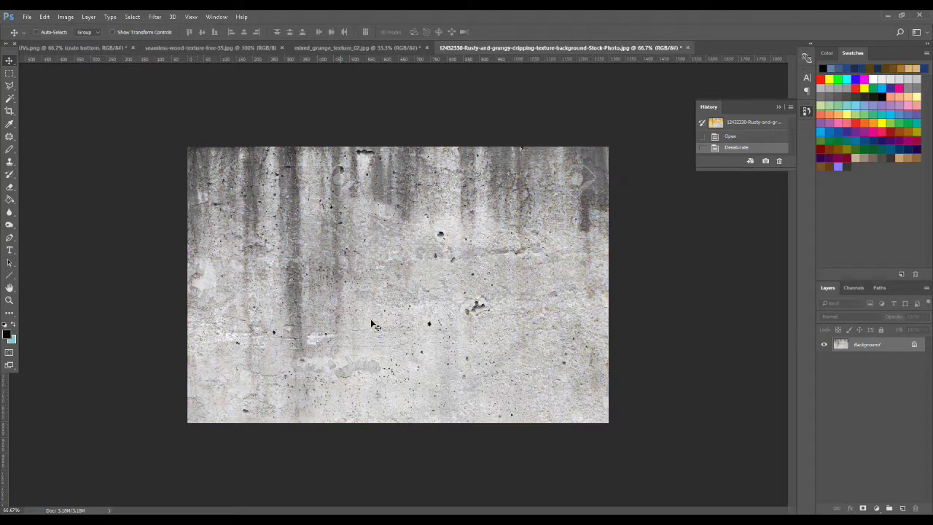
# - Apply Levels to the greyscale drip image with black input 109 and white input 217
pyautogui.click(66, 16)
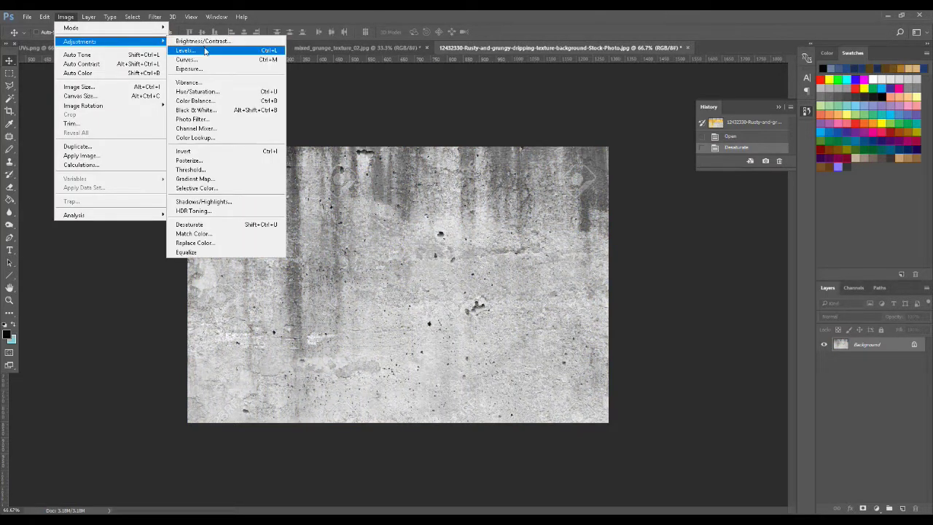
pyautogui.click(205, 51)
pyautogui.moveTo(667, 245); pyautogui.dragTo(657, 237)
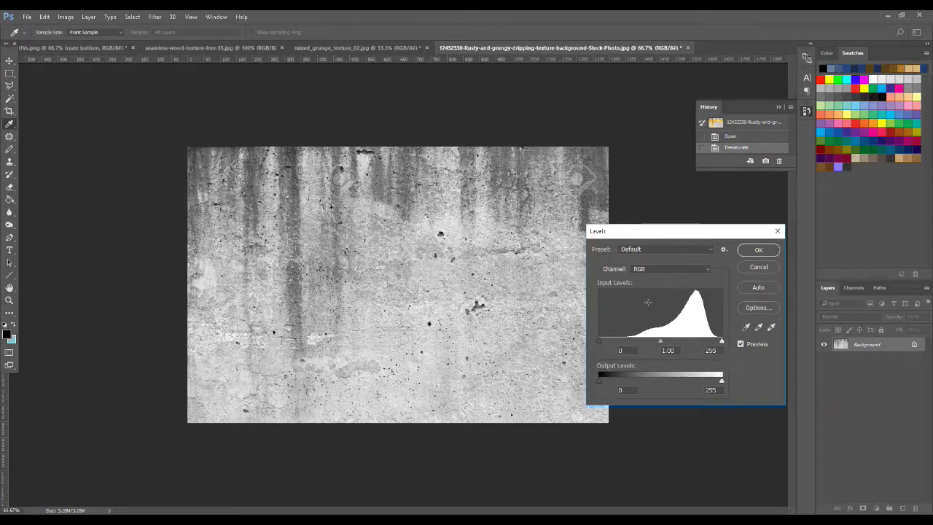
pyautogui.moveTo(601, 341); pyautogui.dragTo(647, 342)
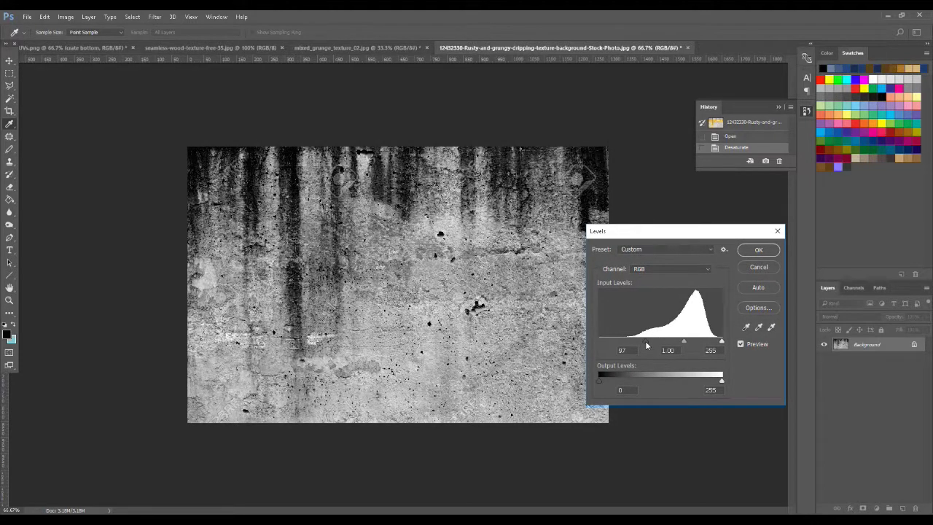
pyautogui.moveTo(721, 342); pyautogui.dragTo(703, 340)
pyautogui.moveTo(646, 342); pyautogui.dragTo(652, 342)
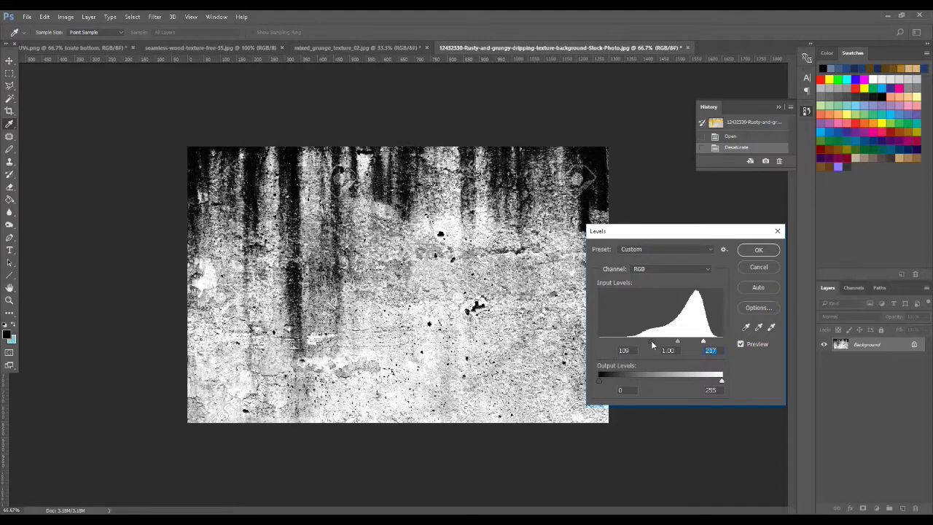
pyautogui.click(759, 250)
pyautogui.press('v')
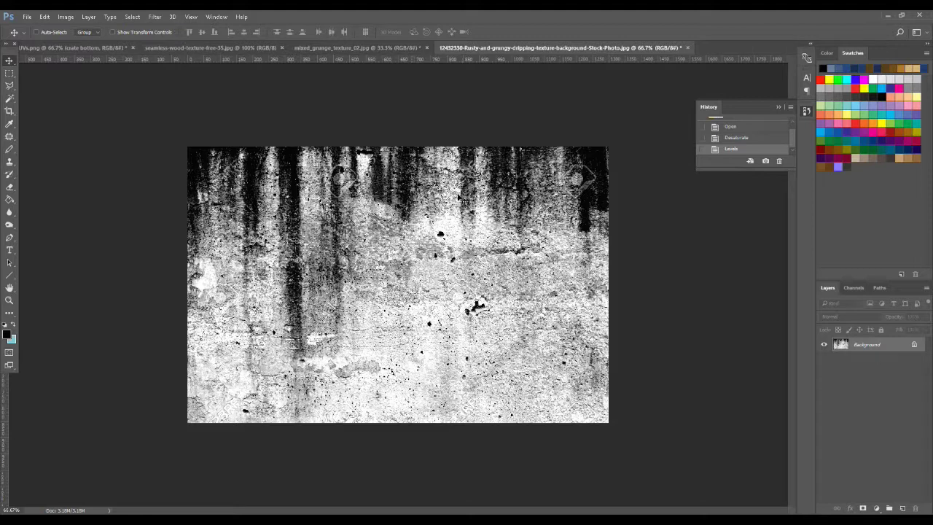
# - Copy the whole drip image and paste it as a new layer into the UVs.png document
pyautogui.hotkey('ctrl', 'a')
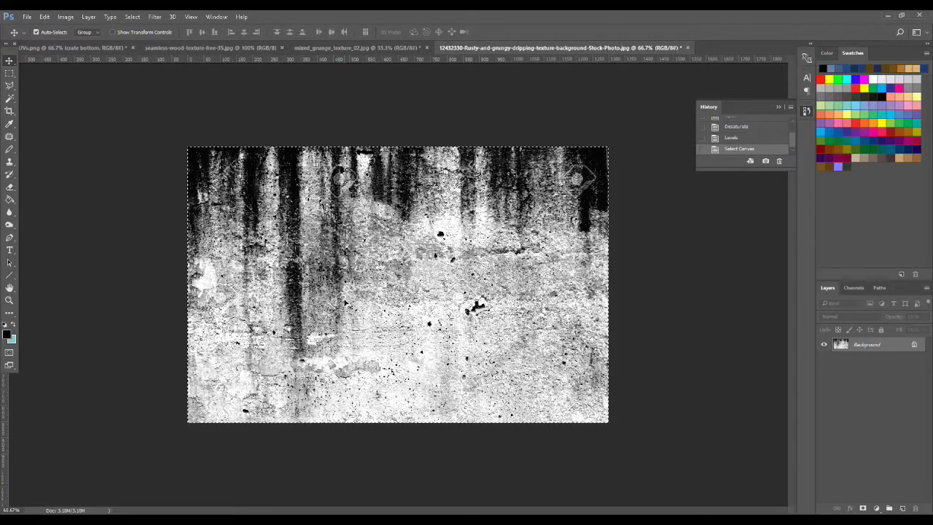
pyautogui.click(109, 50)
pyautogui.hotkey('ctrl', 'v')
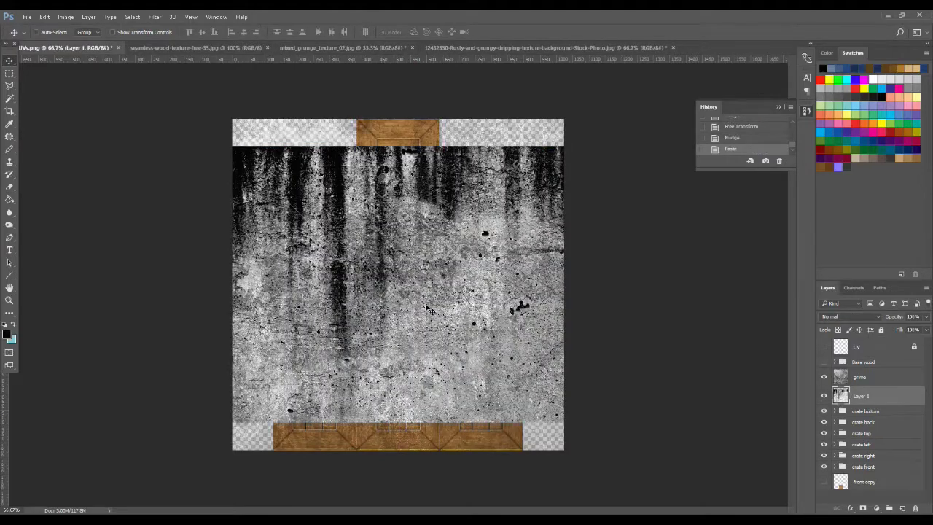
# - Scale the pasted drip layer to about 32% and position it over the lower middle crate face
pyautogui.hotkey('ctrl', 't')
pyautogui.moveTo(652, 147); pyautogui.dragTo(397, 295)
pyautogui.moveTo(296, 382); pyautogui.dragTo(422, 444)
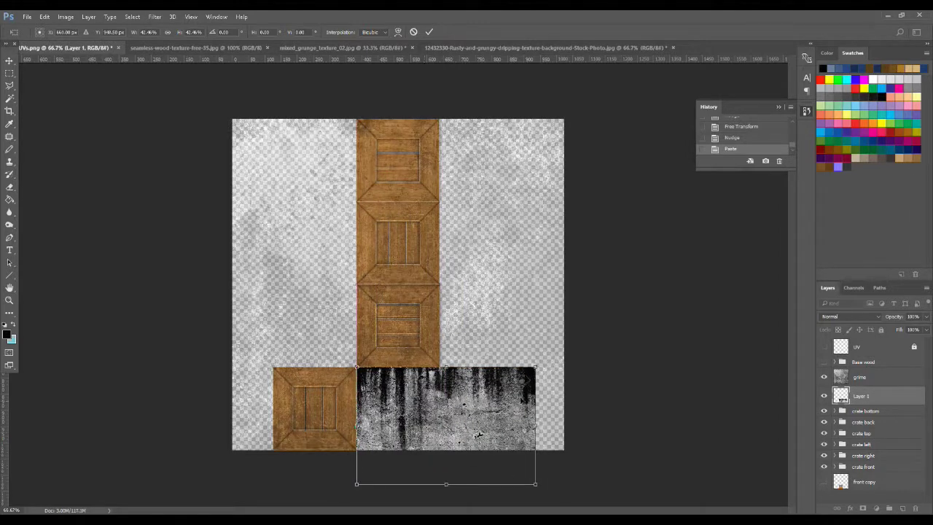
pyautogui.moveTo(535, 367); pyautogui.dragTo(489, 397)
pyautogui.moveTo(434, 419); pyautogui.dragTo(430, 397)
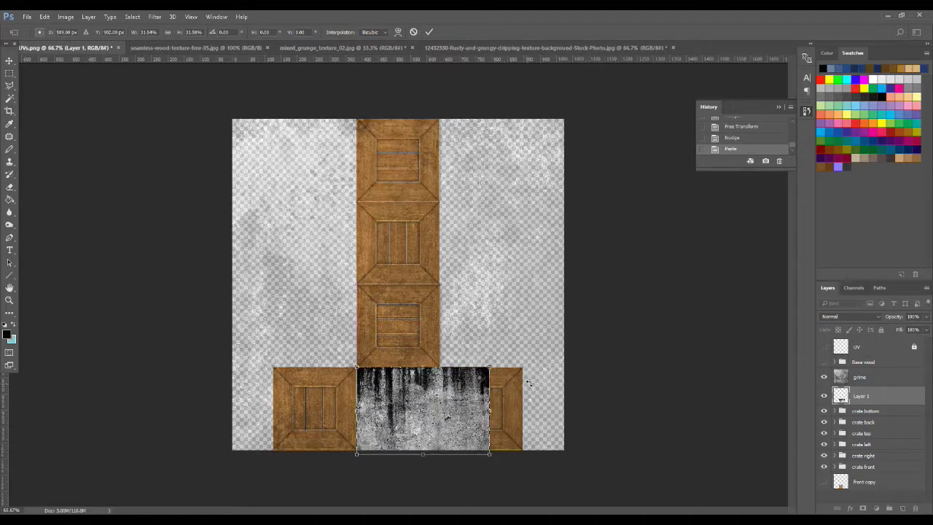
pyautogui.press('Return')
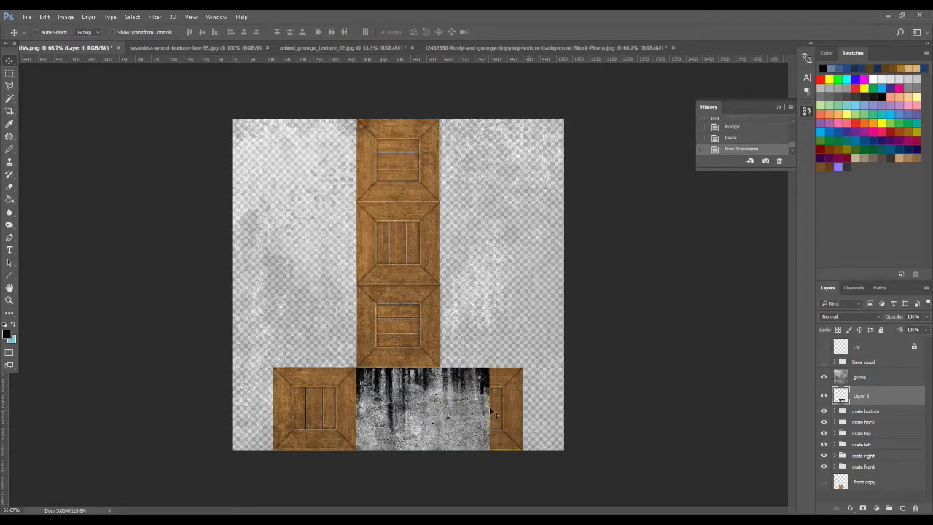
# - Try the Color Burn, Multiply and Linear Burn blend modes on the pasted drip layer
pyautogui.click(845, 316)
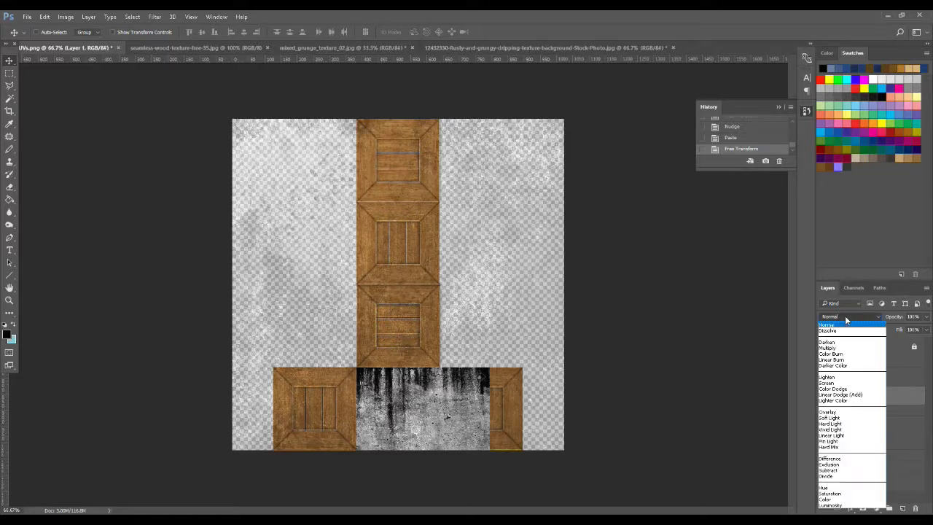
pyautogui.click(843, 354)
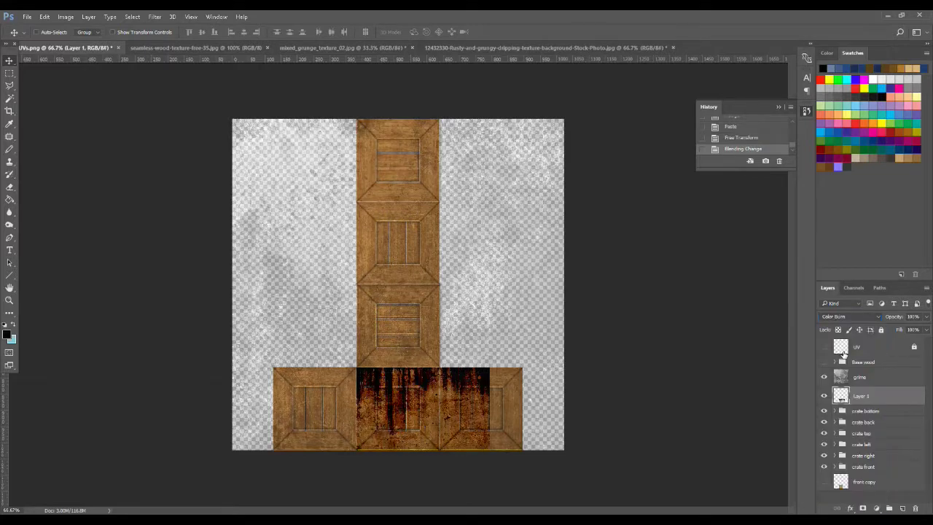
pyautogui.click(846, 319)
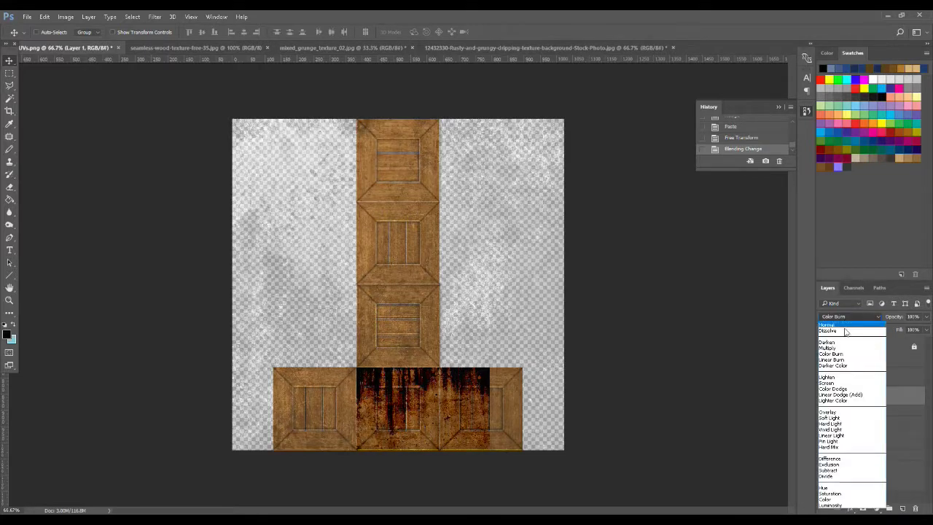
pyautogui.click(844, 347)
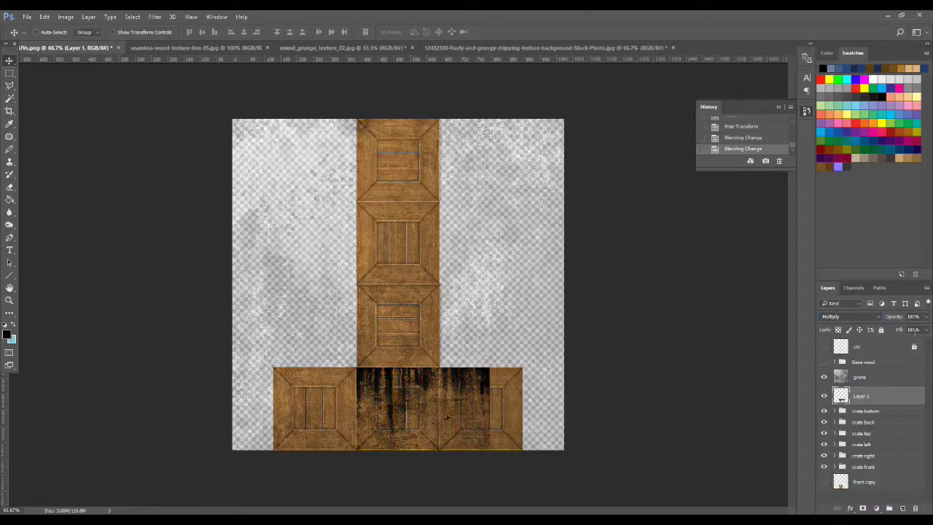
pyautogui.click(869, 317)
pyautogui.click(841, 362)
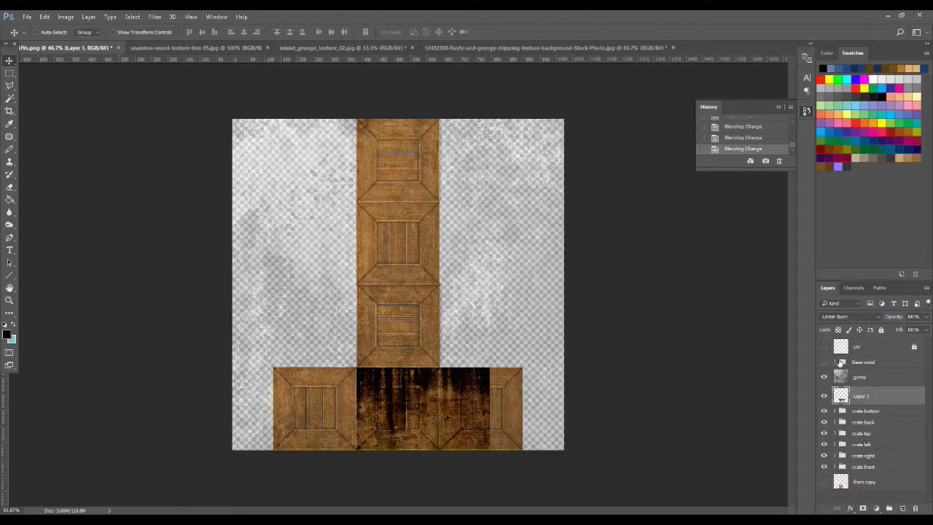
# - Cycle through the remaining blend modes and set the drip layer to Soft Light
pyautogui.click(855, 318)
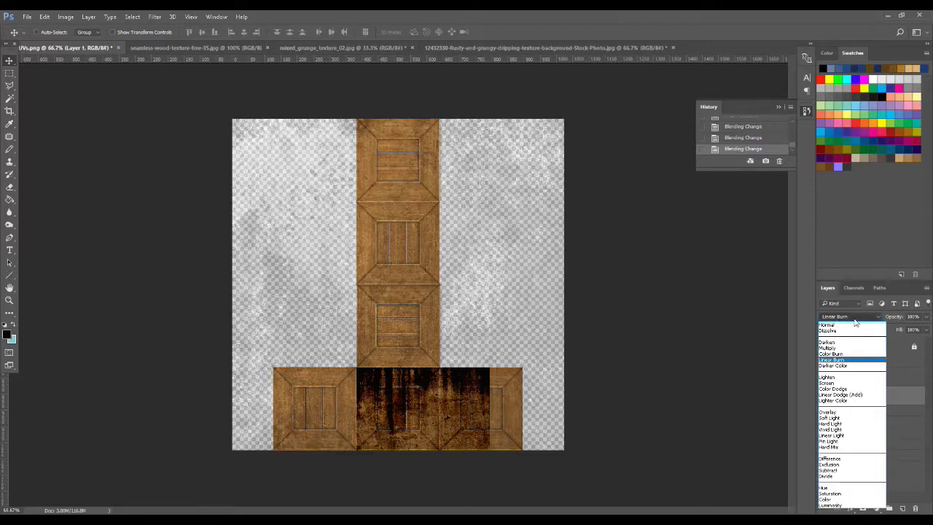
pyautogui.click(855, 320)
pyautogui.scroll(-1, 856, 320)
pyautogui.scroll(1, 855, 320)
pyautogui.scroll(1, 855, 319)
pyautogui.scroll(-1, 854, 319)
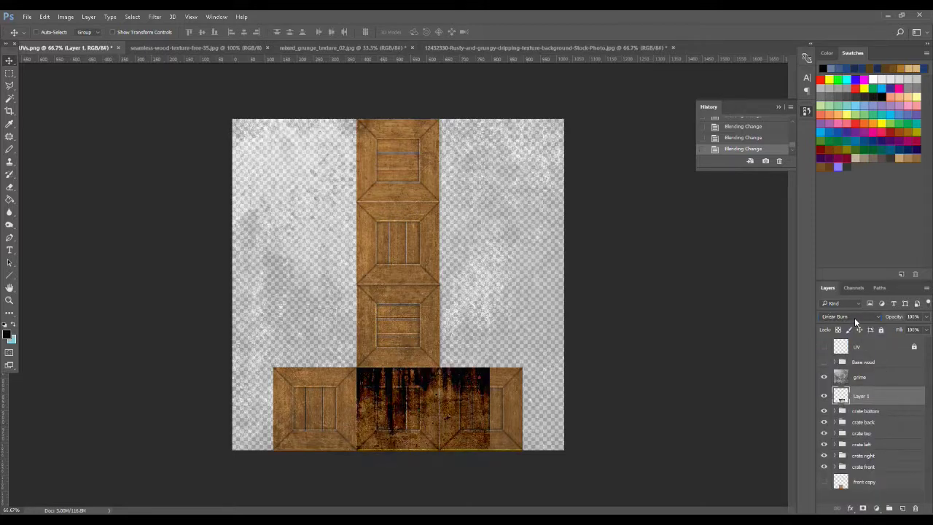
pyautogui.scroll(-3, 854, 319)
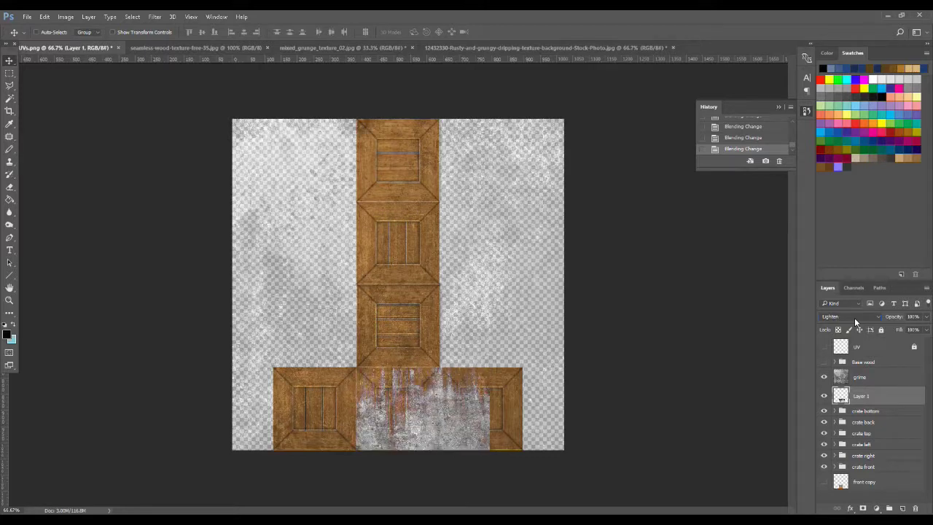
pyautogui.scroll(1, 855, 319)
pyautogui.scroll(-5, 855, 317)
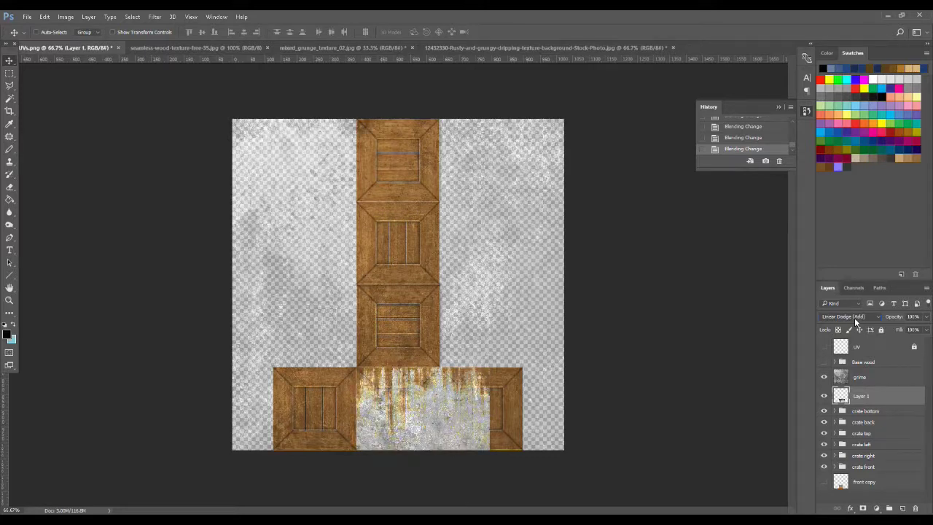
pyautogui.scroll(-1, 854, 317)
pyautogui.scroll(-1, 854, 317)
pyautogui.scroll(1, 855, 317)
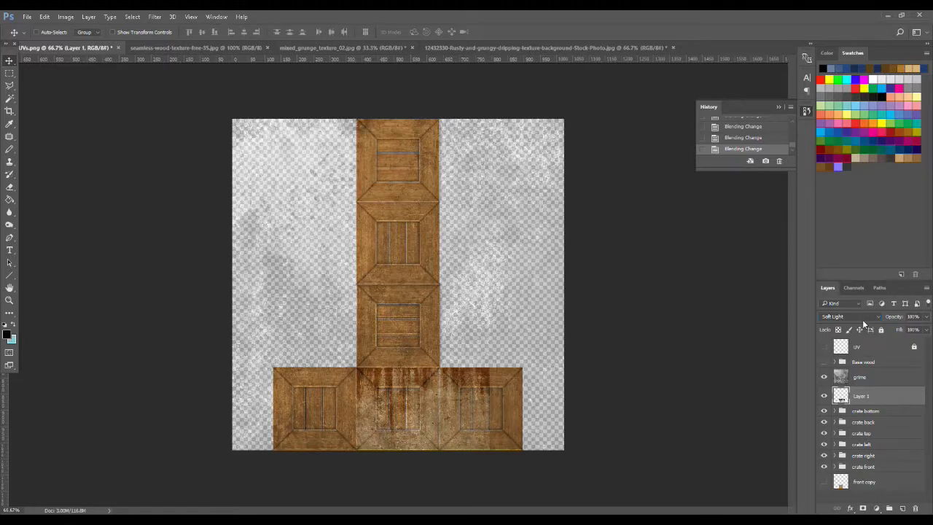
# - Reduce the drip layer's opacity to 65%
pyautogui.click(927, 318)
pyautogui.click(926, 318)
pyautogui.click(926, 319)
pyautogui.moveTo(926, 330); pyautogui.dragTo(910, 331)
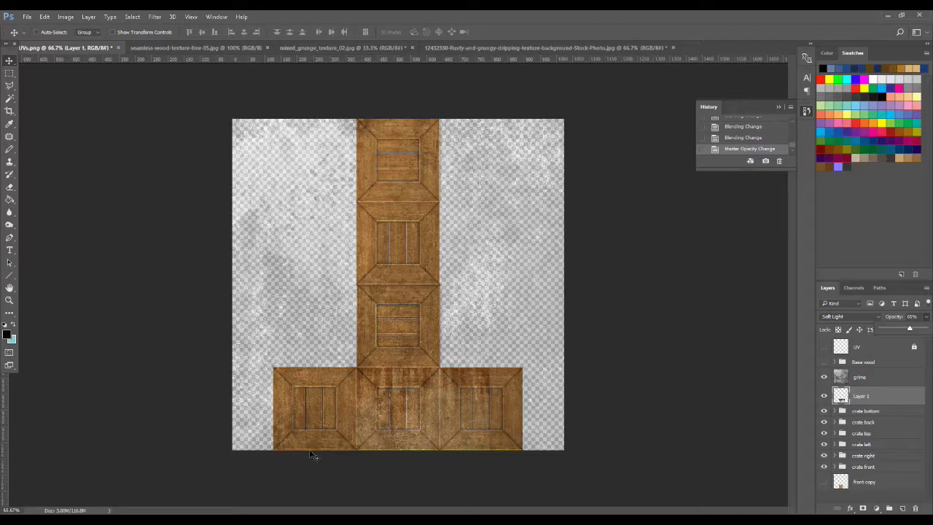
# - Delete the part of the drip layer that spills over the lower right crate face
pyautogui.hotkey('ctrl', '+')
pyautogui.moveTo(477, 411); pyautogui.dragTo(478, 255)
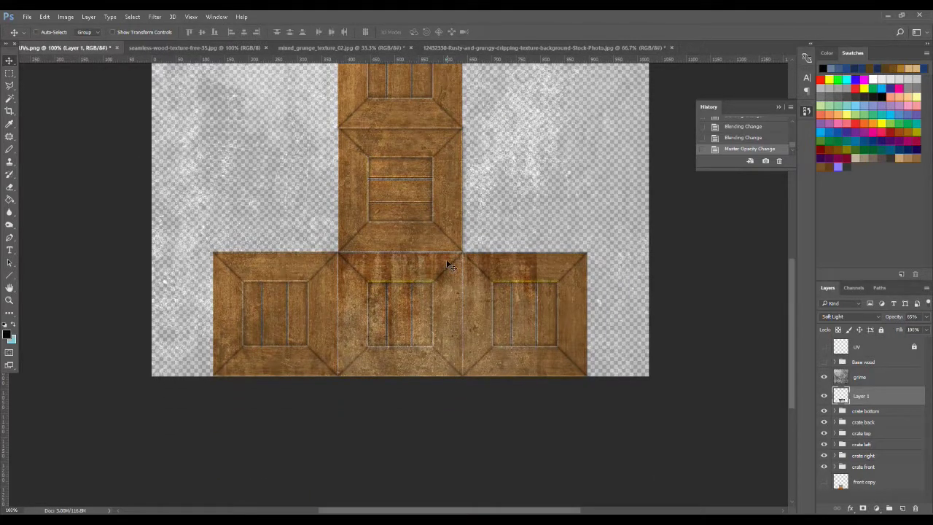
pyautogui.moveTo(465, 300); pyautogui.dragTo(464, 297)
pyautogui.press('m')
pyautogui.moveTo(624, 212); pyautogui.dragTo(464, 409)
pyautogui.press('Delete')
pyautogui.hotkey('ctrl', 'd')
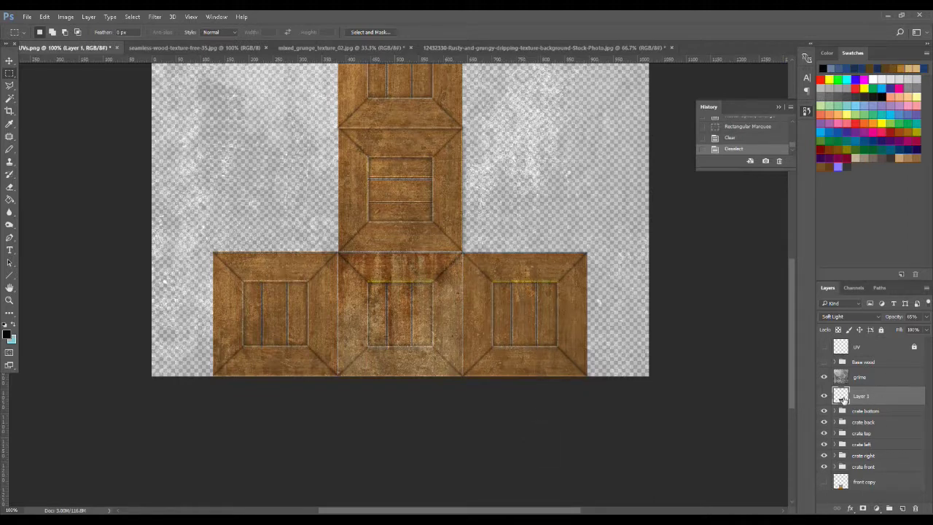
# - Rename the drip layer as drips
pyautogui.doubleClick(860, 396)
pyautogui.write('crips')
pyautogui.press('Return')
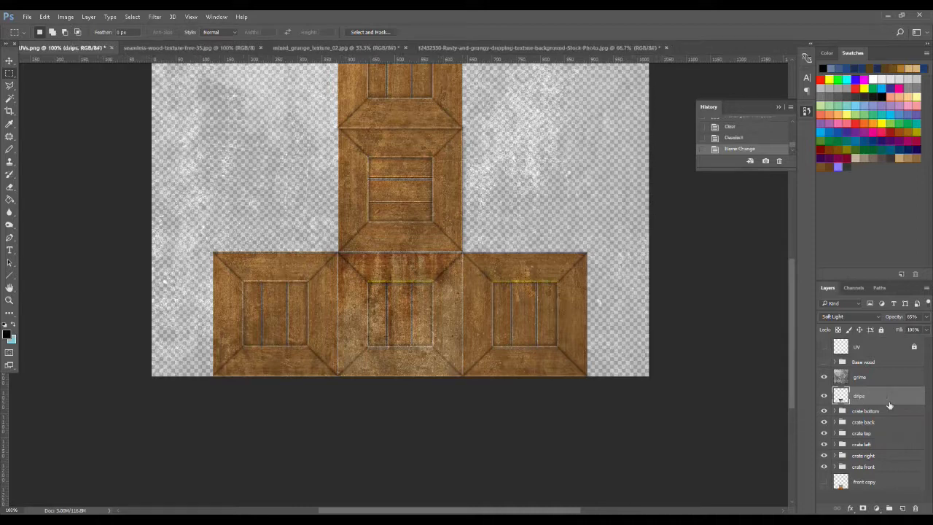
# - Duplicate the drips layer twice, aligning one copy with the lower left crate face and the other with the lower right face
pyautogui.moveTo(874, 403); pyautogui.dragTo(902, 509)
pyautogui.press('v')
pyautogui.moveTo(430, 325); pyautogui.dragTo(274, 310)
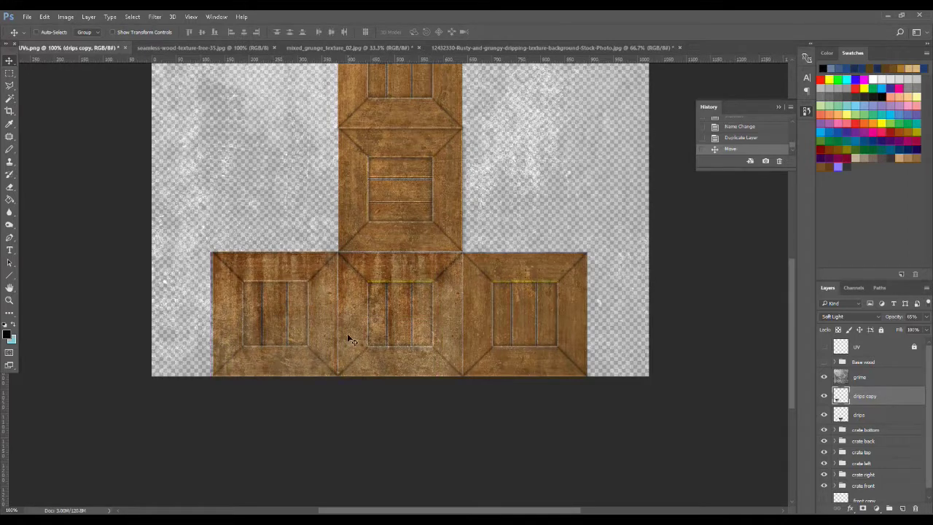
pyautogui.press('Right')
pyautogui.press('Right')
pyautogui.press('Right')
pyautogui.press('Right')
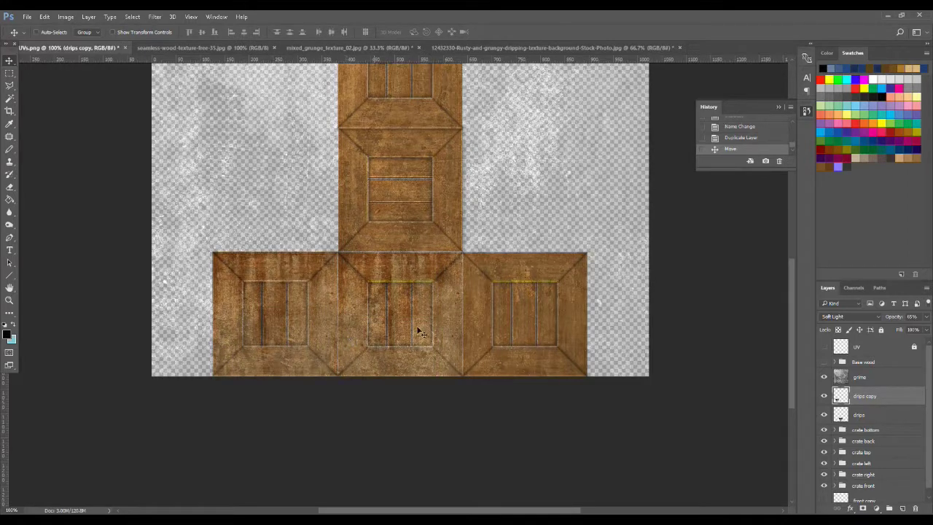
pyautogui.moveTo(854, 403); pyautogui.dragTo(902, 508)
pyautogui.moveTo(254, 294); pyautogui.dragTo(503, 303)
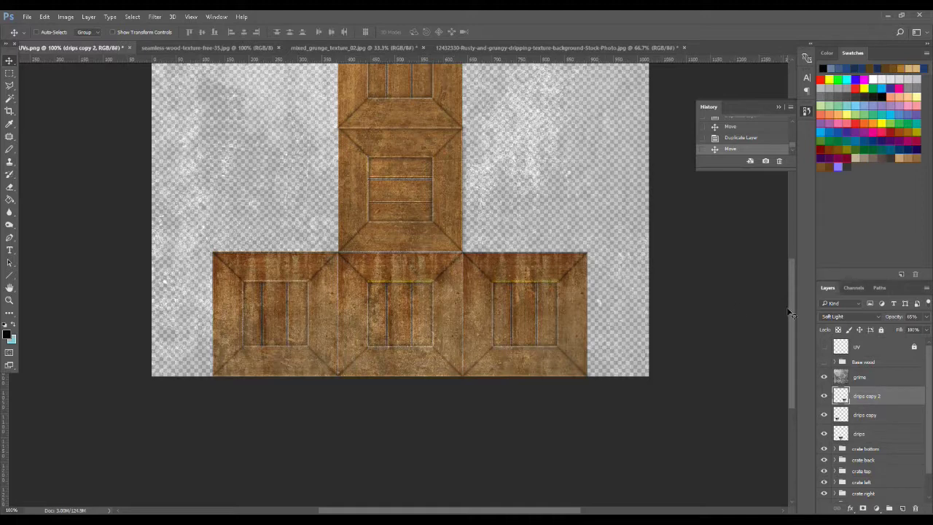
# - Duplicate drips copy 2 for the second crate face from the top and rotate the new copy upside down
pyautogui.moveTo(791, 307); pyautogui.dragTo(780, 270)
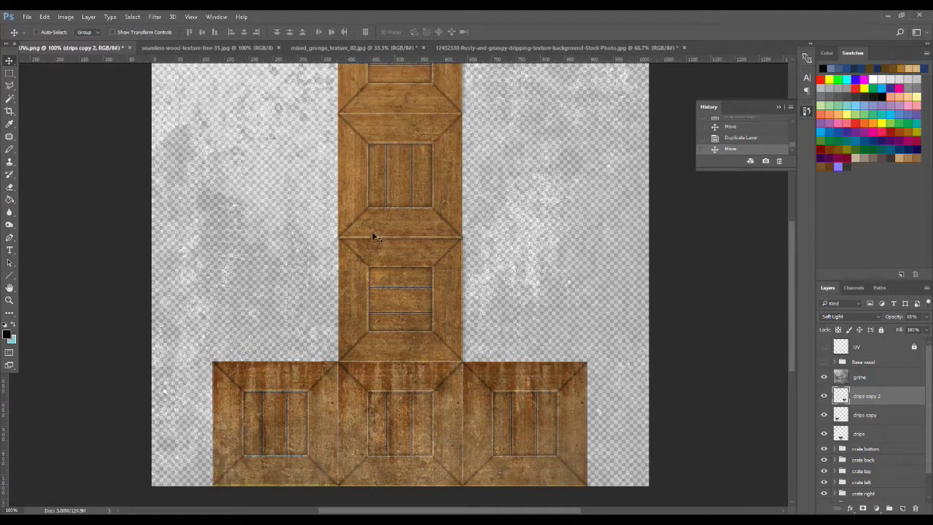
pyautogui.moveTo(872, 398); pyautogui.dragTo(902, 508)
pyautogui.moveTo(524, 432); pyautogui.dragTo(401, 229)
pyautogui.hotkey('ctrl', 't')
pyautogui.moveTo(567, 327); pyautogui.dragTo(351, 180)
pyautogui.press('Return')
# - Move the upside-down drips copy onto the second face from the top and nudge it right to align with the edges
pyautogui.moveTo(525, 304); pyautogui.dragTo(421, 217)
pyautogui.press('Right')
pyautogui.press('Right')
pyautogui.press('Right')
pyautogui.press('Right')
pyautogui.press('Right')
pyautogui.press('Right')
pyautogui.press('Right')
pyautogui.press('Right')
pyautogui.press('Right')
pyautogui.press('Right')
pyautogui.press('Right')
pyautogui.press('Right')
pyautogui.press('Right')
pyautogui.press('Right')
pyautogui.press('Right')
pyautogui.press('Right')
pyautogui.press('Right')
pyautogui.press('Right')
pyautogui.press('Right')
pyautogui.press('Right')
pyautogui.press('Right')
pyautogui.press('Right')
pyautogui.press('Right')
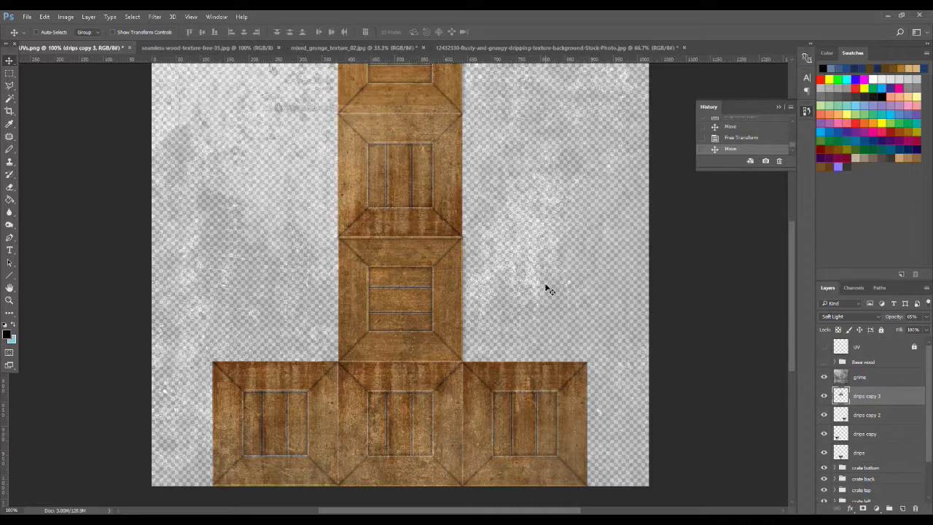
# - Delete the excess of the upside-down drips copy that extends above its face onto the topmost crate face
pyautogui.click(8, 300)
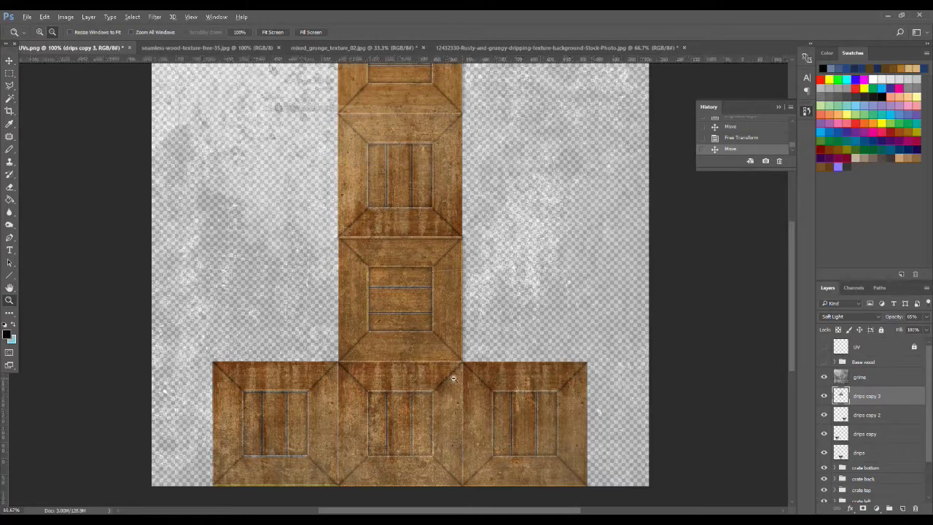
pyautogui.keyDown('alt'); pyautogui.click(453, 379); pyautogui.keyUp('alt')
pyautogui.keyDown('alt'); pyautogui.click(453, 379); pyautogui.keyUp('alt')
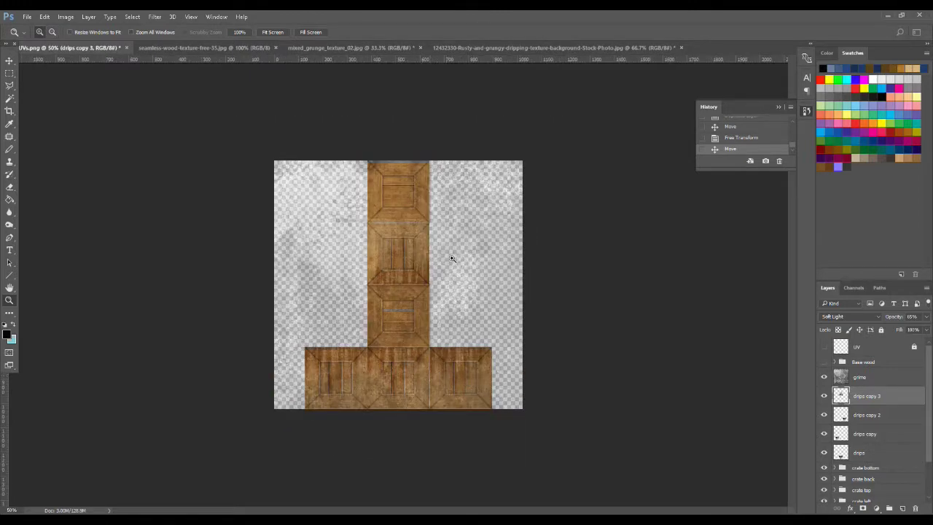
pyautogui.click(9, 75)
pyautogui.moveTo(260, 162); pyautogui.dragTo(450, 220)
pyautogui.press('Delete')
pyautogui.hotkey('ctrl', 'd')
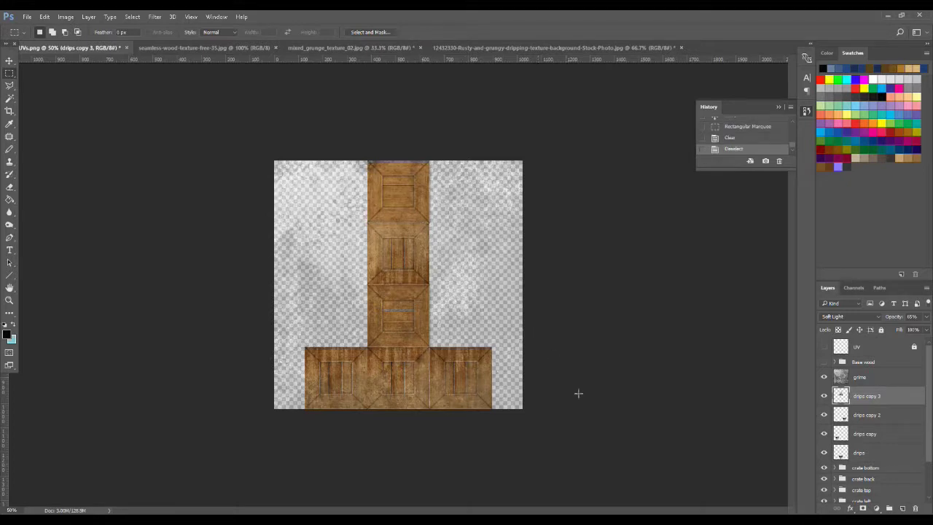
# - Add a new empty layer directly above the crate top group for painting nails on that face
pyautogui.moveTo(928, 439); pyautogui.dragTo(931, 474)
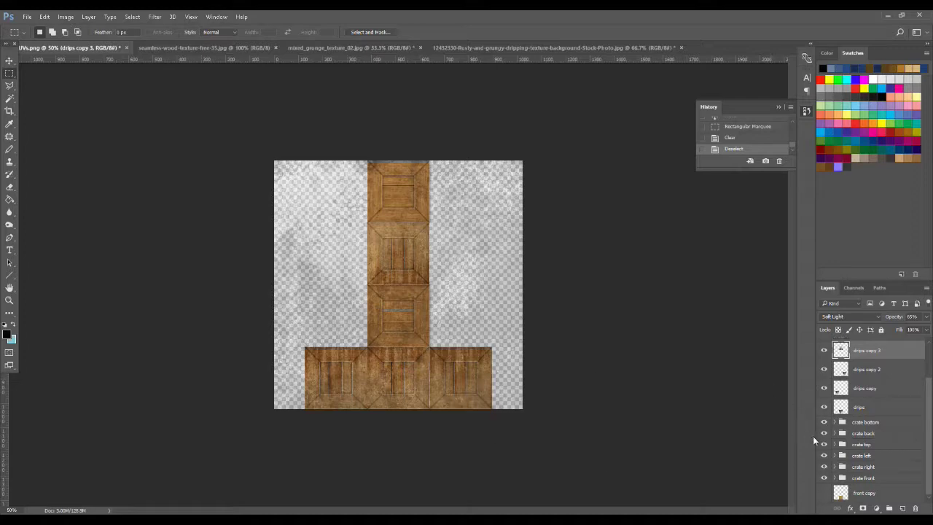
pyautogui.click(9, 300)
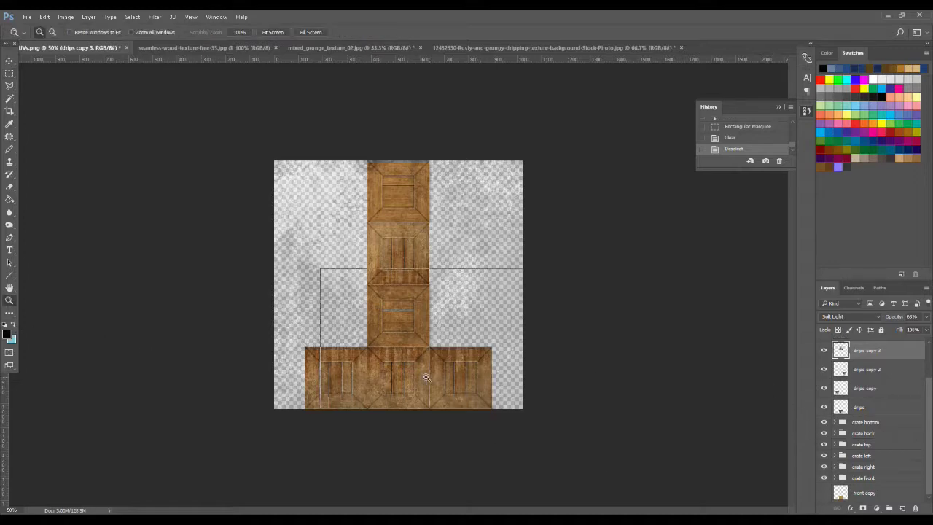
pyautogui.click(429, 378)
pyautogui.click(427, 394)
pyautogui.click(392, 366)
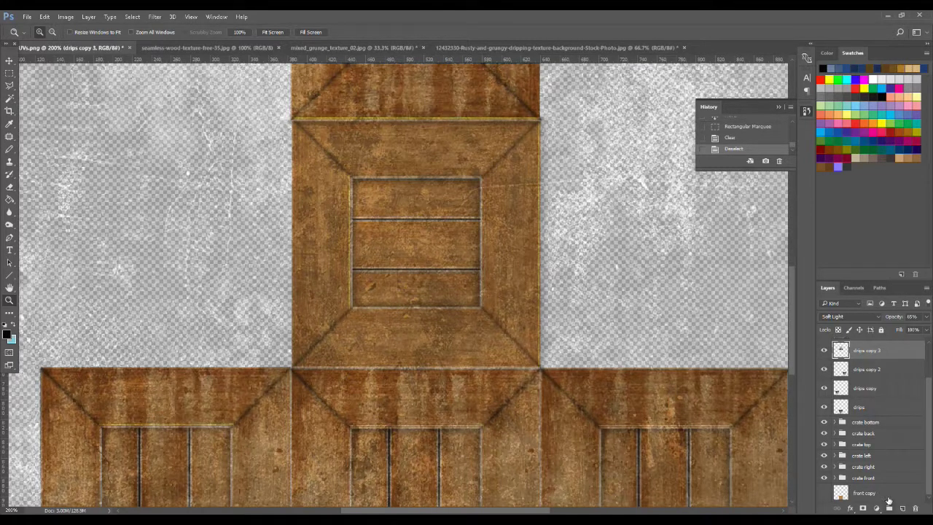
pyautogui.click(876, 446)
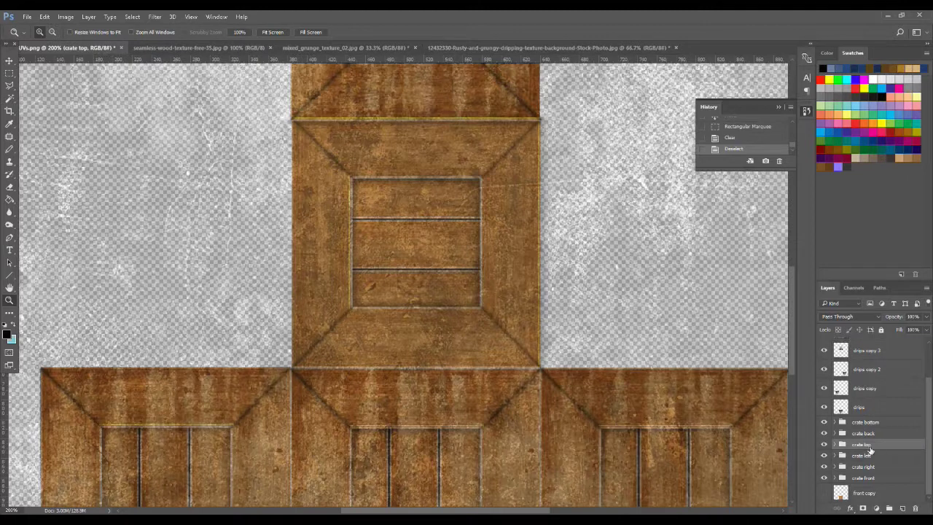
pyautogui.click(902, 509)
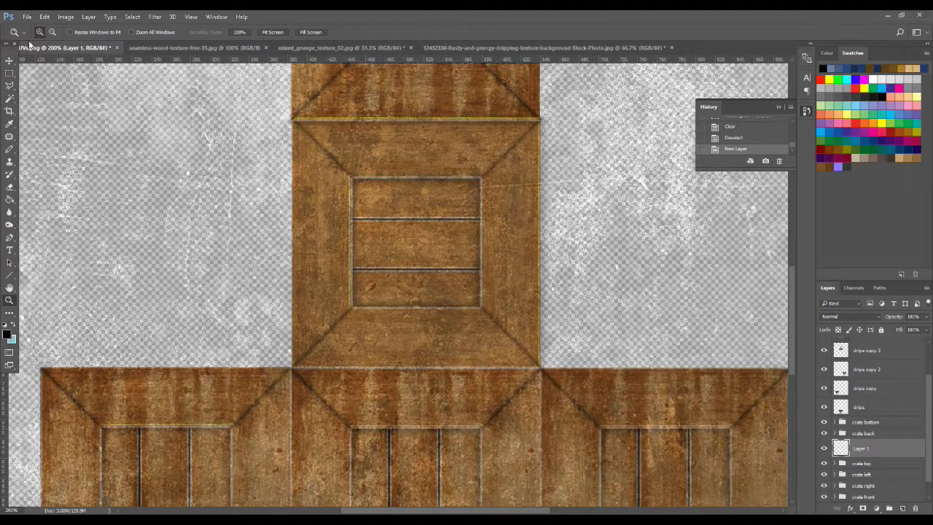
# - Set up the Brush tool with a small hard round tip sized for nail heads
pyautogui.click(8, 150)
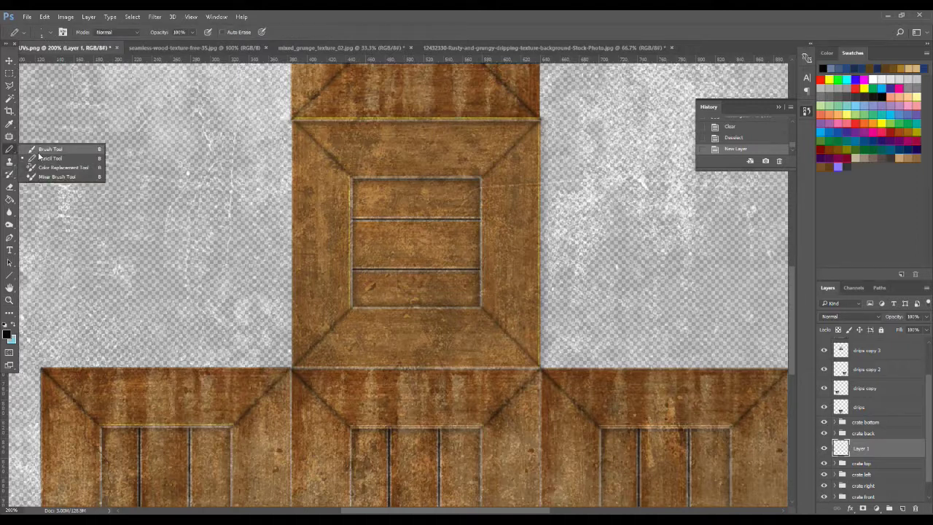
pyautogui.click(43, 149)
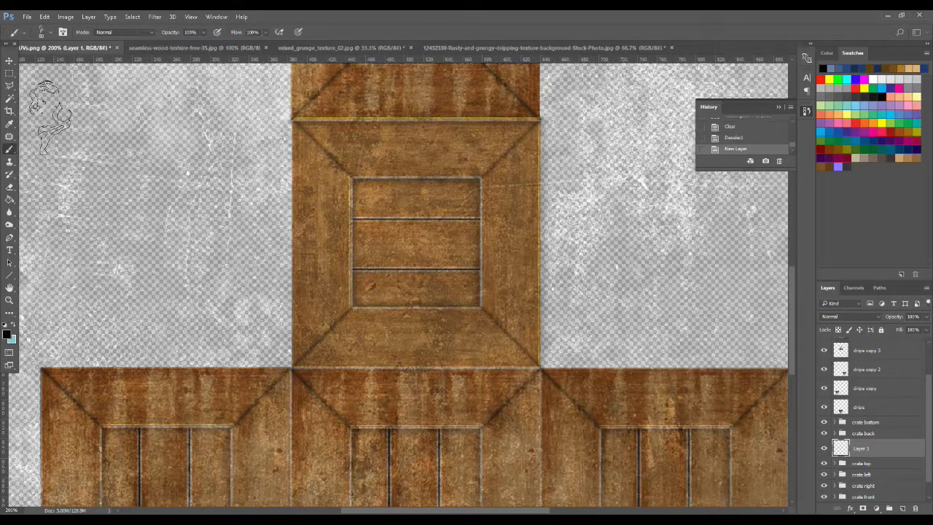
pyautogui.click(42, 32)
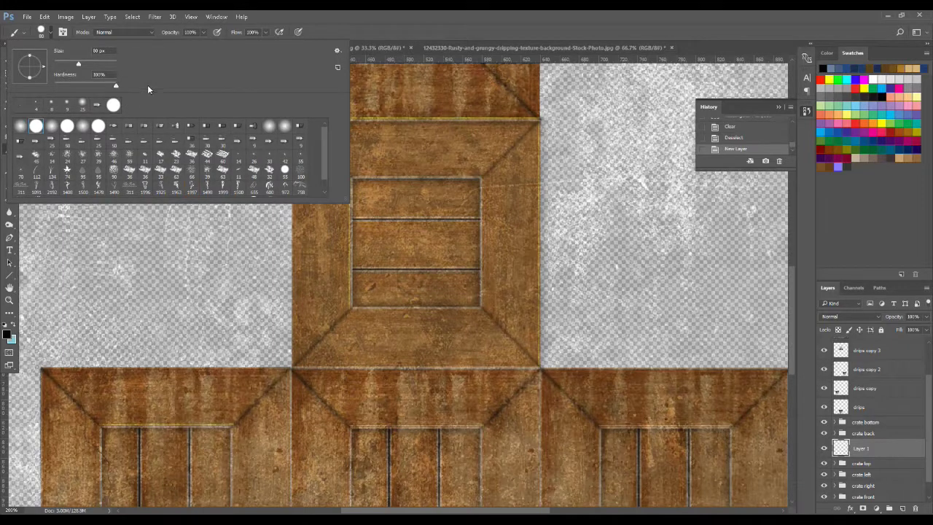
pyautogui.moveTo(79, 66); pyautogui.dragTo(62, 65)
pyautogui.click(412, 32)
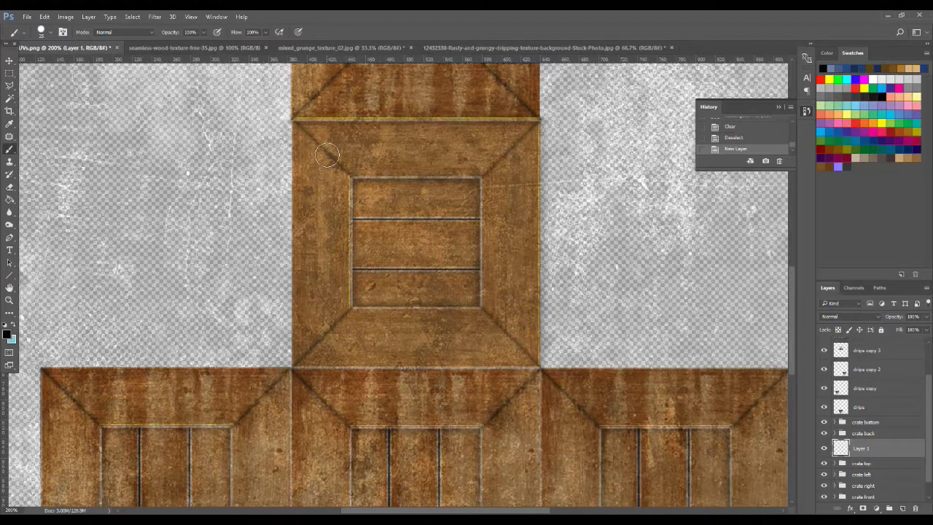
pyautogui.press('[')
pyautogui.press('[')
pyautogui.press('[')
pyautogui.press('[')
# - Set the foreground colour to the muted steel blue #536881
pyautogui.click(6, 334)
pyautogui.click(755, 232)
pyautogui.moveTo(754, 232)
pyautogui.mouseDown()
pyautogui.moveTo(750, 239)
pyautogui.moveTo(752, 232)
pyautogui.mouseUp()
pyautogui.moveTo(752, 190); pyautogui.dragTo(752, 222)
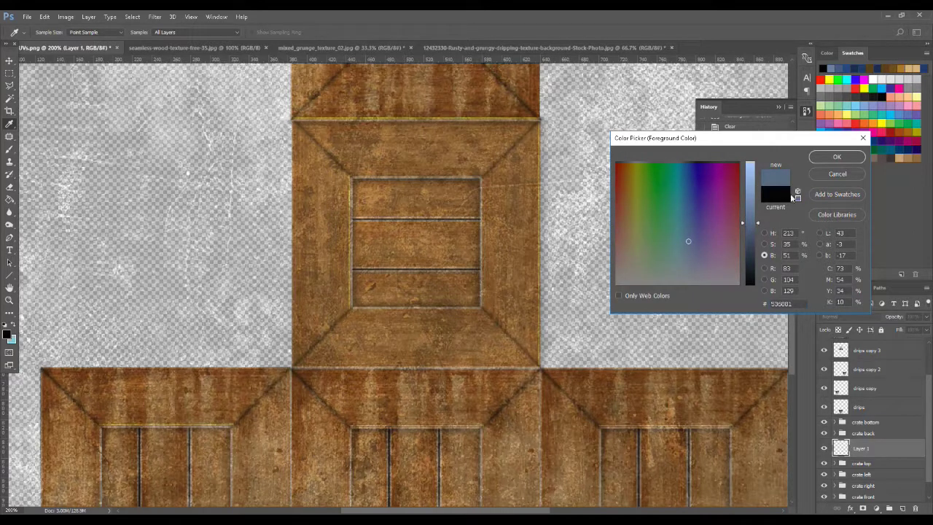
pyautogui.click(835, 157)
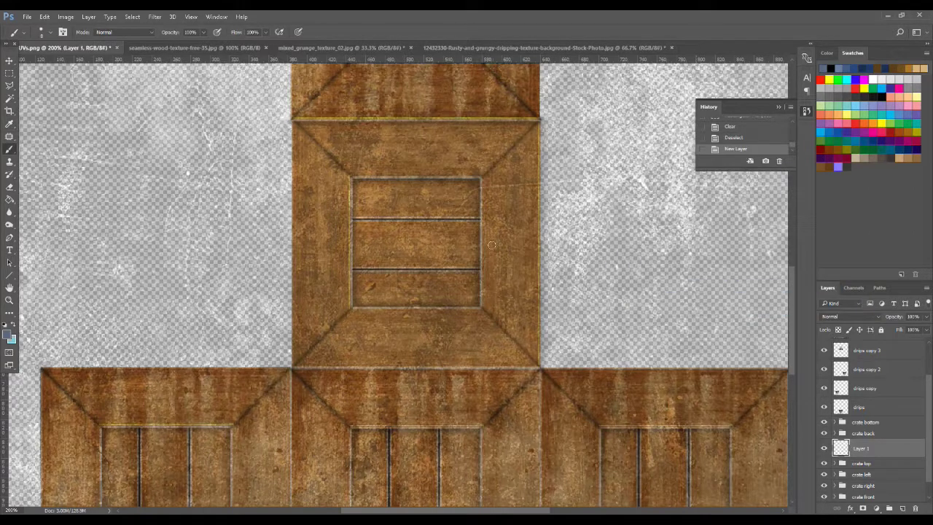
# - Paint nail-head dots on both sides of each diagonal corner joint of the crate's top face, four per corner
pyautogui.click(303, 141)
pyautogui.click(337, 176)
pyautogui.click(351, 166)
pyautogui.click(317, 131)
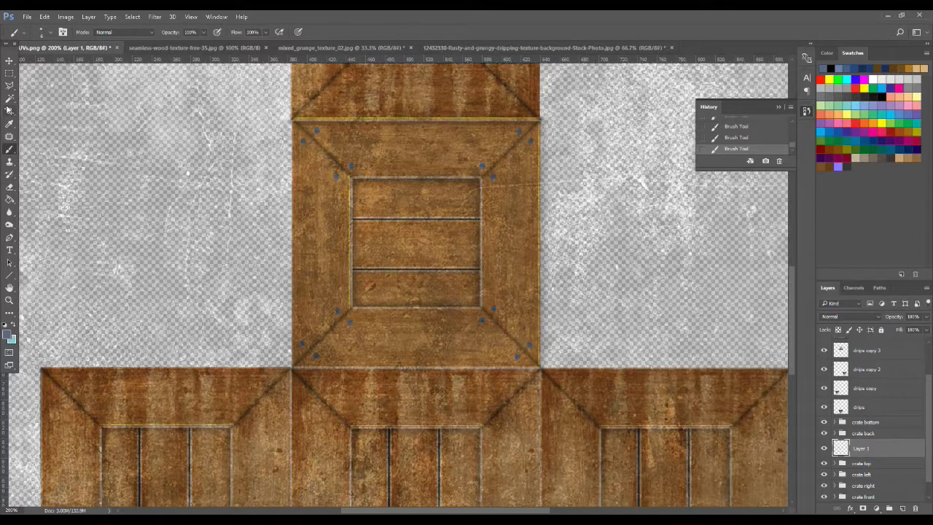
# - Give the nail layer a Bevel & Emboss effect with 251% depth and add a Drop Shadow
pyautogui.click(10, 60)
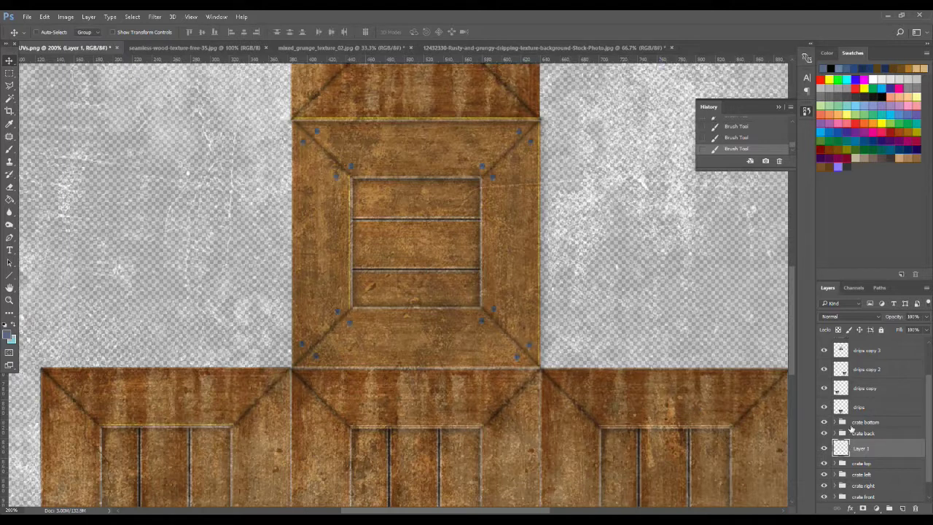
pyautogui.click(850, 508)
pyautogui.click(881, 406)
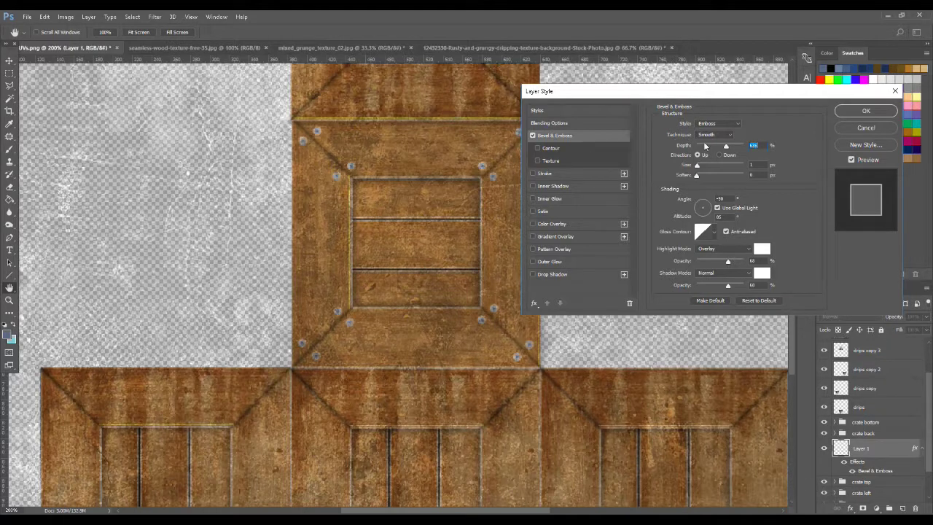
pyautogui.moveTo(725, 148); pyautogui.dragTo(711, 149)
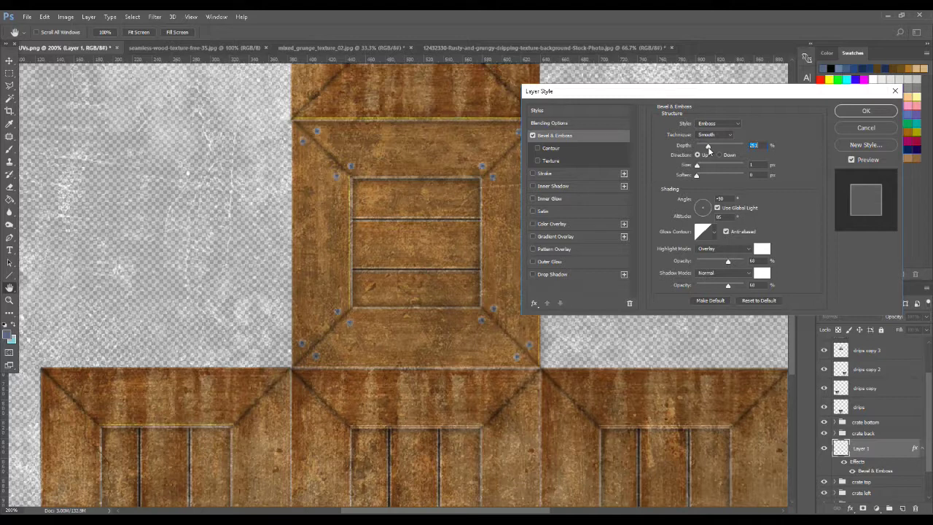
pyautogui.click(537, 275)
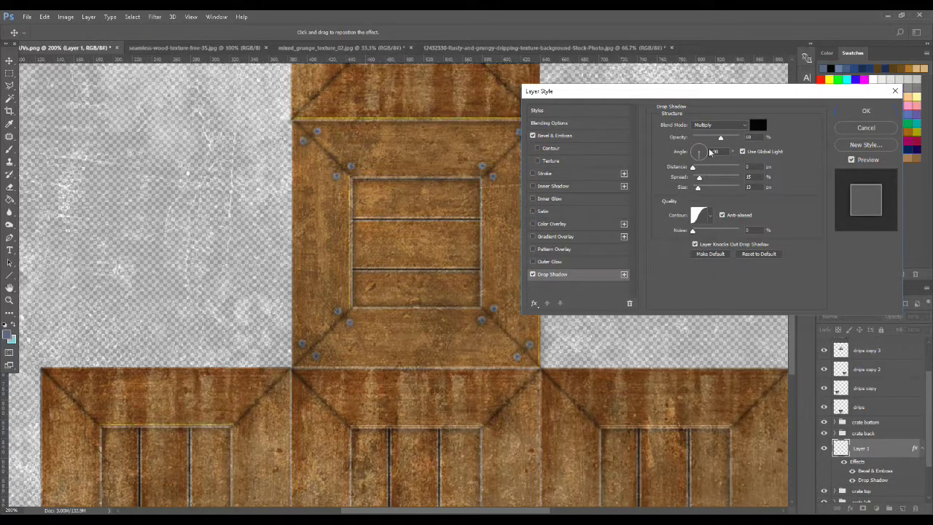
pyautogui.moveTo(719, 139)
pyautogui.mouseDown()
pyautogui.moveTo(706, 140)
pyautogui.moveTo(721, 145)
pyautogui.mouseUp()
# - Change the nails' bevel style to Pillow Emboss with size 1 px and soften 3 px, and apply the layer style
pyautogui.click(576, 136)
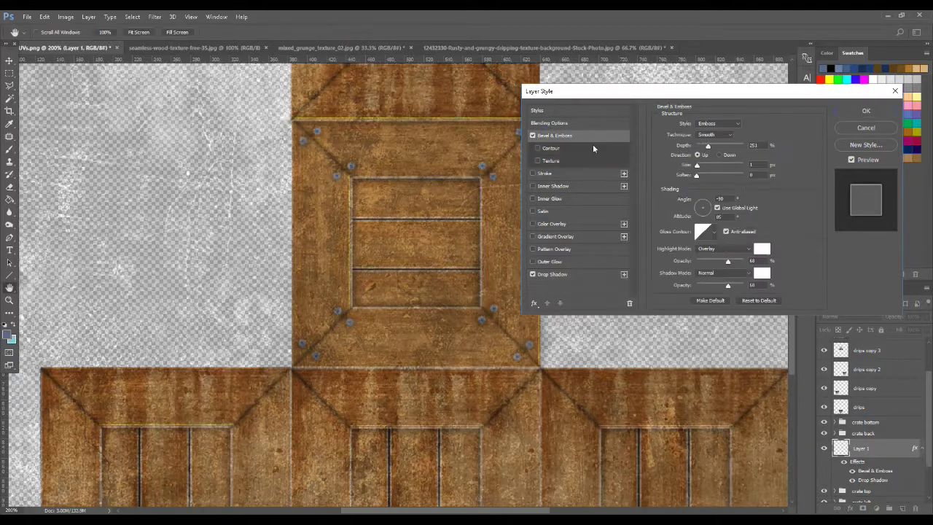
pyautogui.moveTo(697, 167); pyautogui.dragTo(701, 167)
pyautogui.click(705, 124)
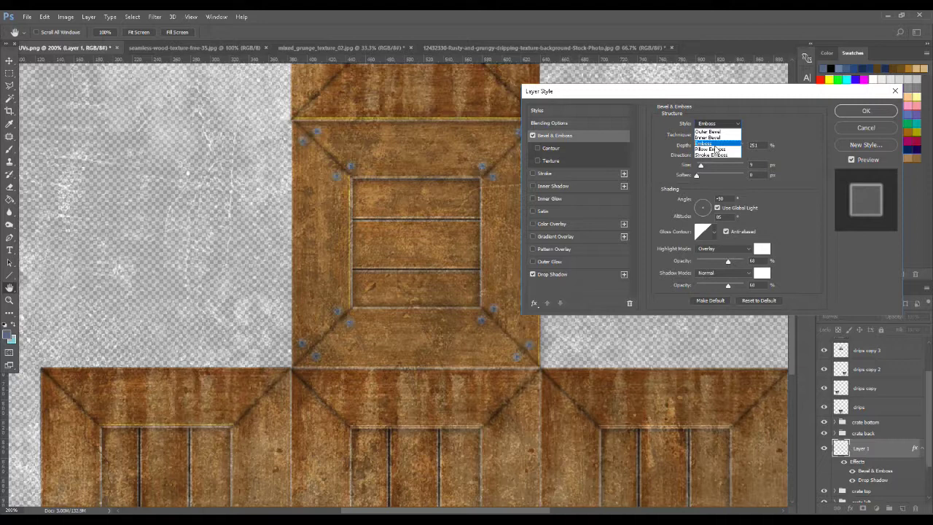
pyautogui.click(713, 149)
pyautogui.moveTo(702, 167)
pyautogui.mouseDown()
pyautogui.moveTo(710, 168)
pyautogui.moveTo(698, 172)
pyautogui.mouseUp()
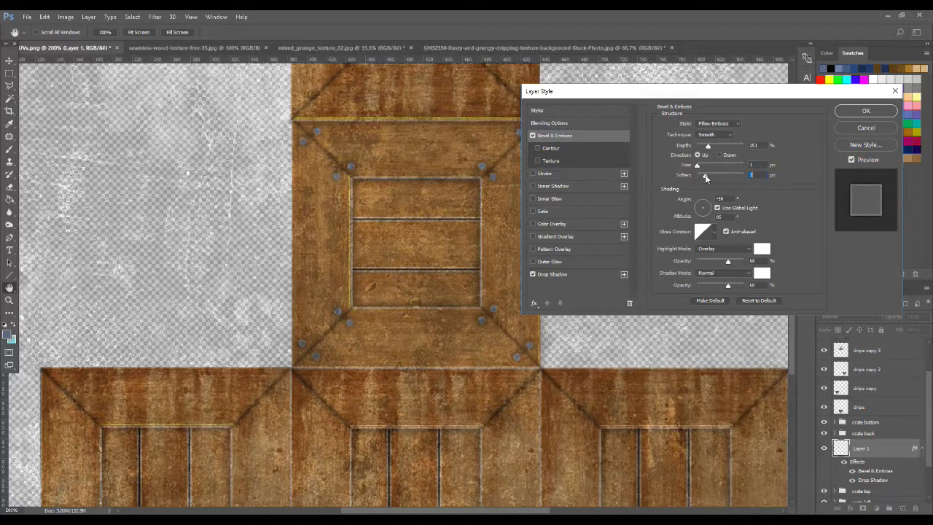
pyautogui.moveTo(652, 96); pyautogui.dragTo(686, 154)
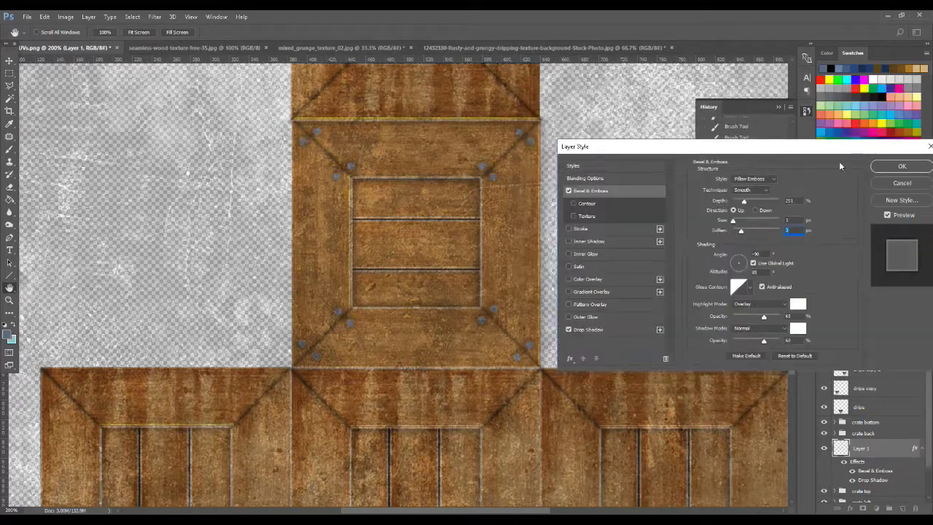
pyautogui.click(903, 170)
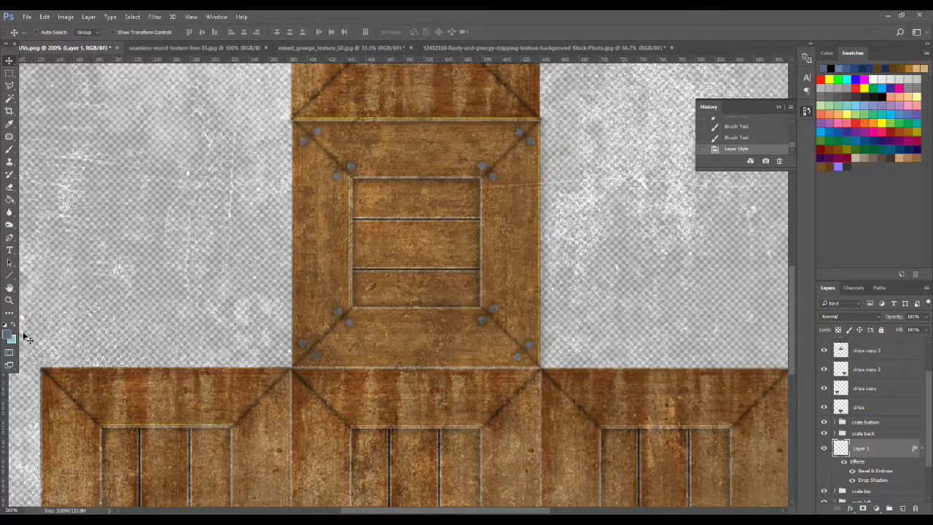
pyautogui.click(10, 302)
pyautogui.keyDown('alt'); pyautogui.click(405, 337); pyautogui.keyUp('alt')
pyautogui.keyDown('alt'); pyautogui.click(406, 337); pyautogui.keyUp('alt')
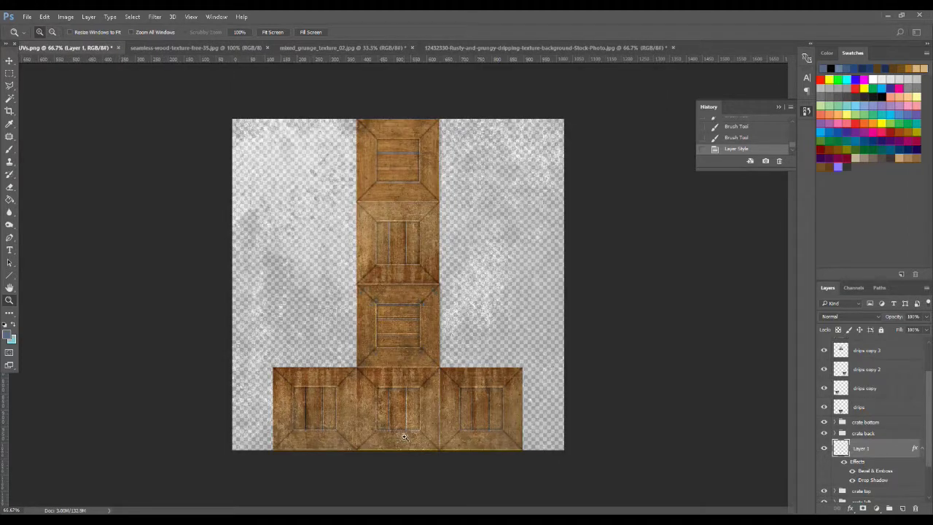
pyautogui.moveTo(929, 429); pyautogui.dragTo(929, 403)
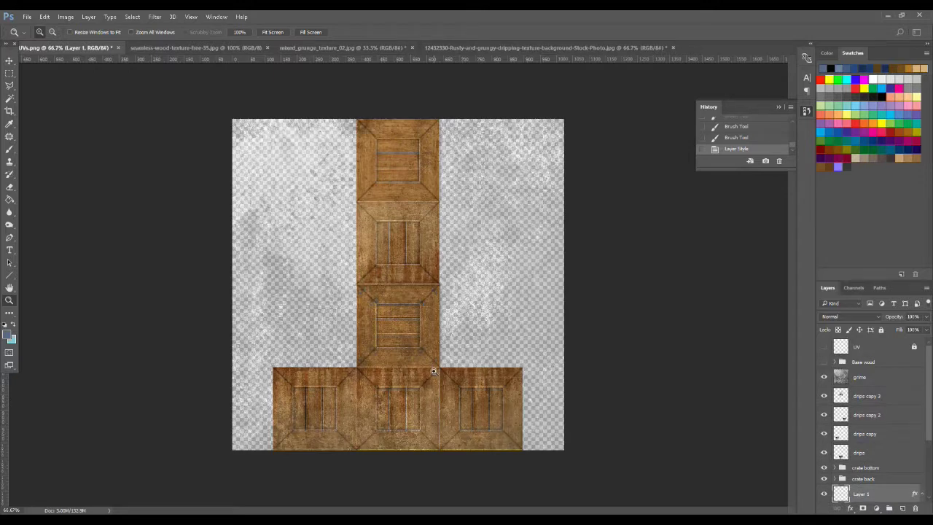